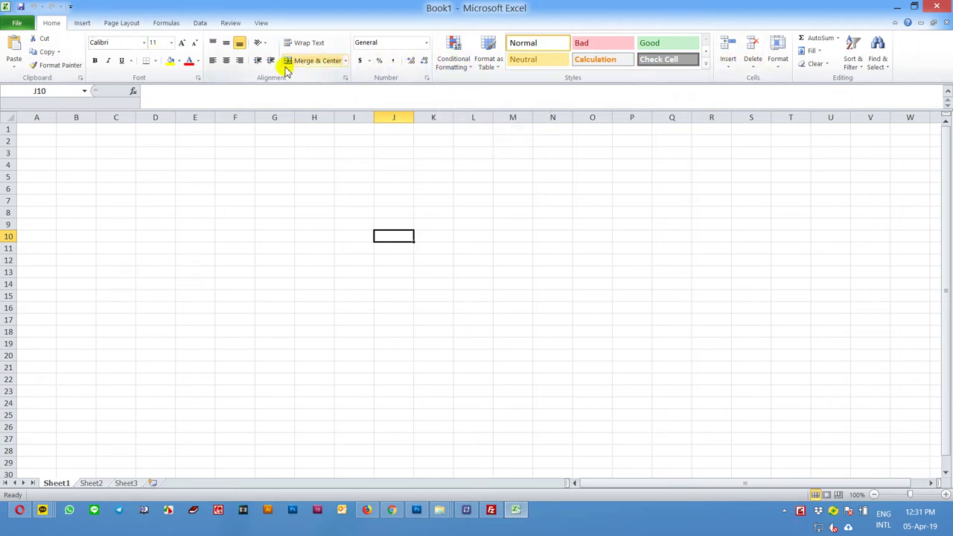
- Enter the numbers 1 through 10 down column D, from D8 to D17
click(155, 214)
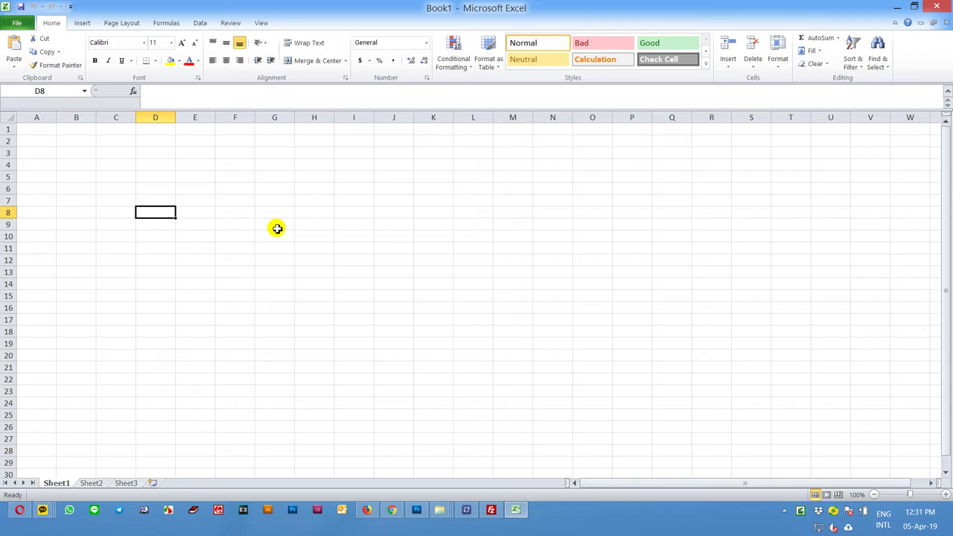
text(1 2)
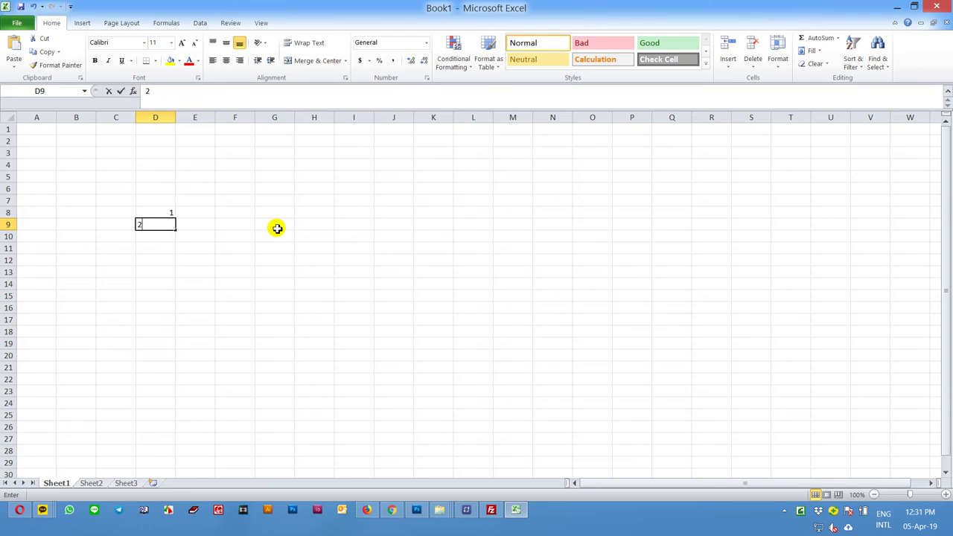
key(Return)
text(3)
key(Return)
text(4 5 6)
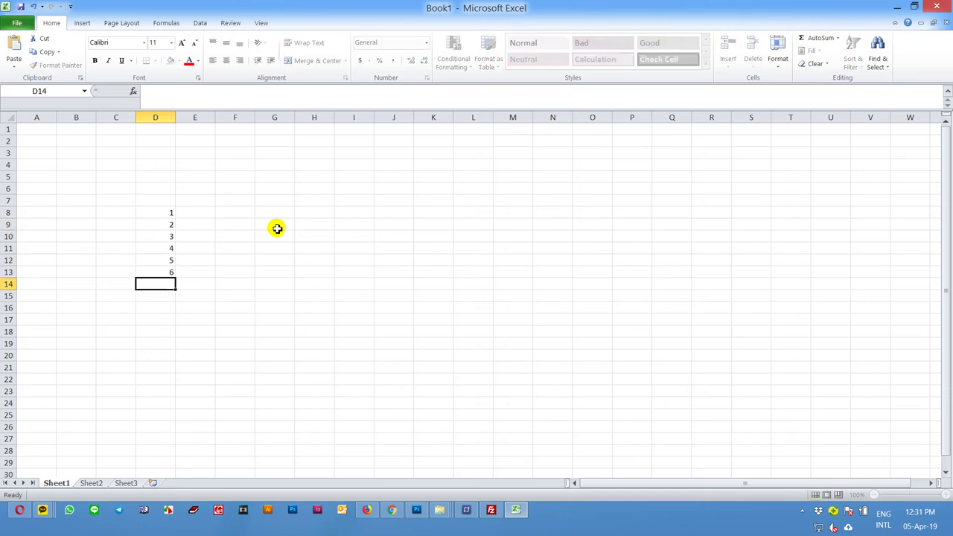
text( 7 8)
key(Return)
text(9)
key(Return)
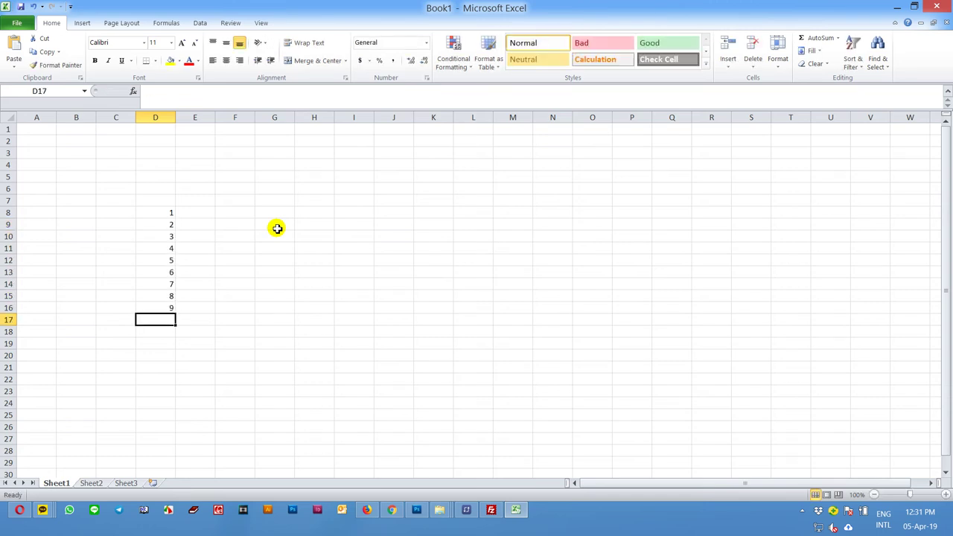
text(10)
click(204, 219)
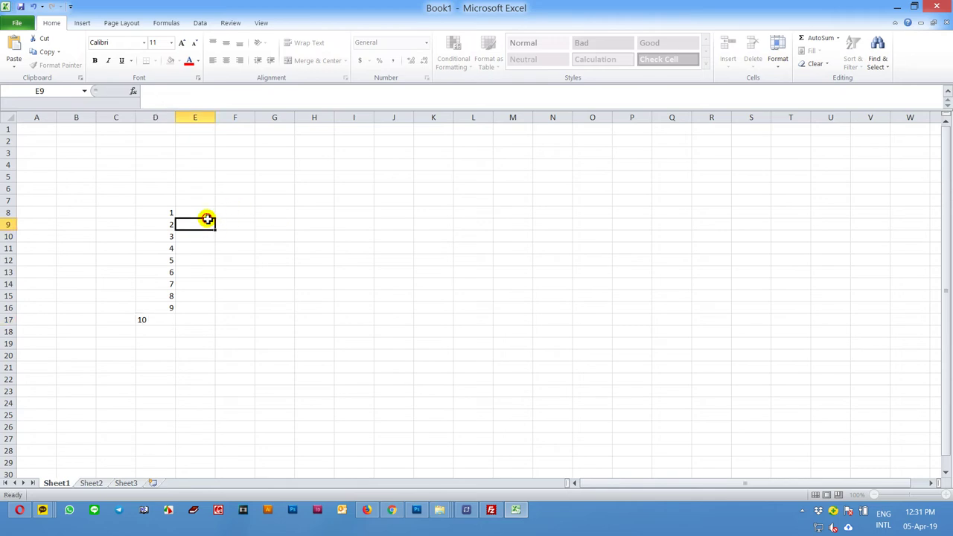
click(228, 215)
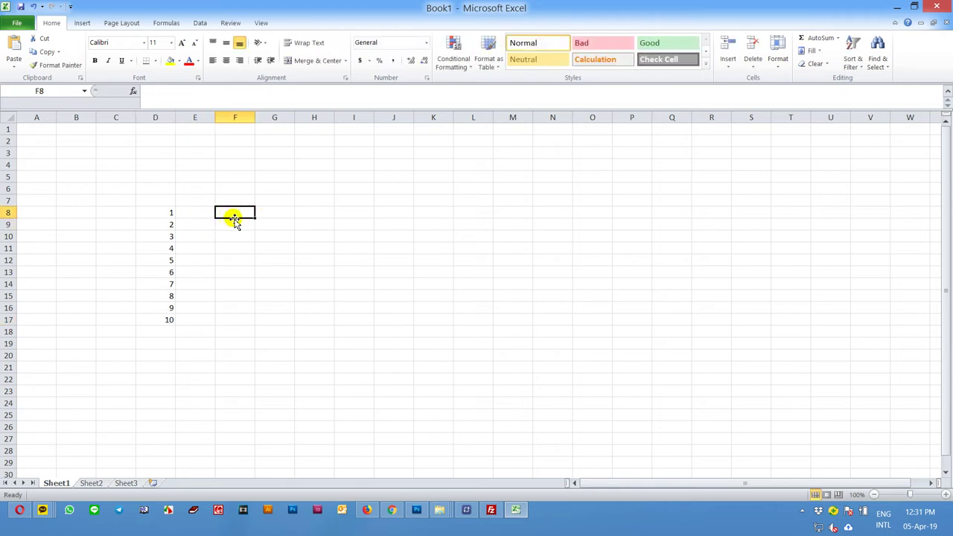
- Type 'a' in F8 and fill it down to F17
text(a)
drag(255, 218, 256, 324)
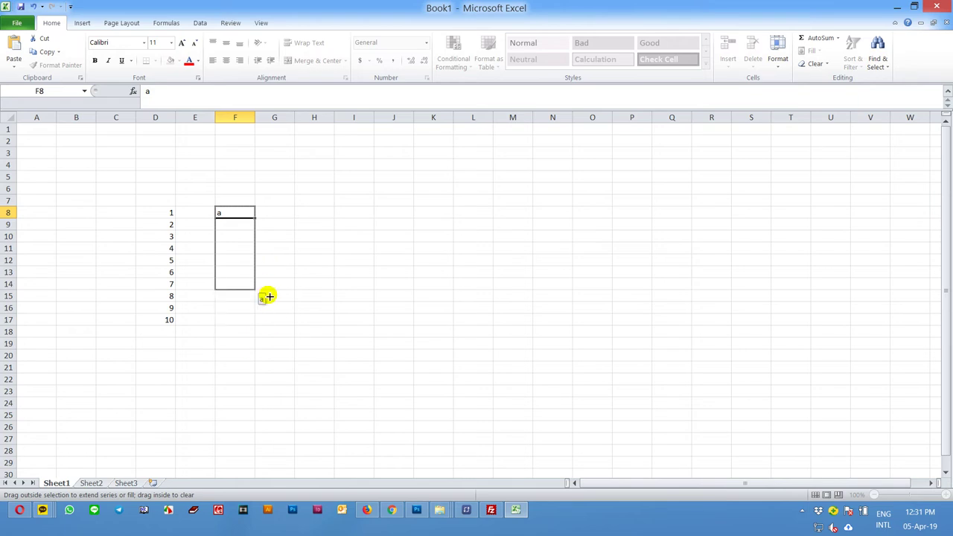
drag(256, 325, 270, 323)
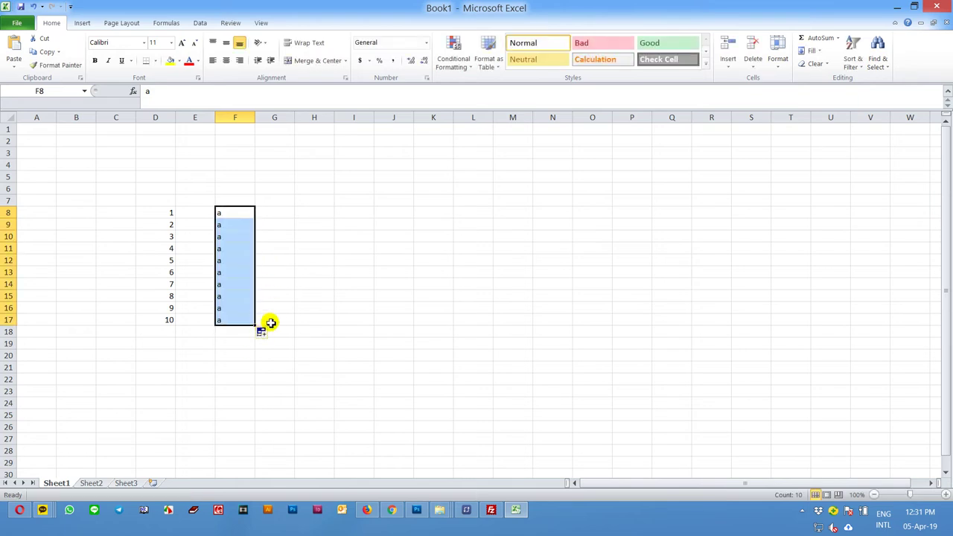
click(296, 213)
- Enter the letters a through j down G8:G17, correcting the G8 entry to 'a'
click(292, 213)
text(a\b)
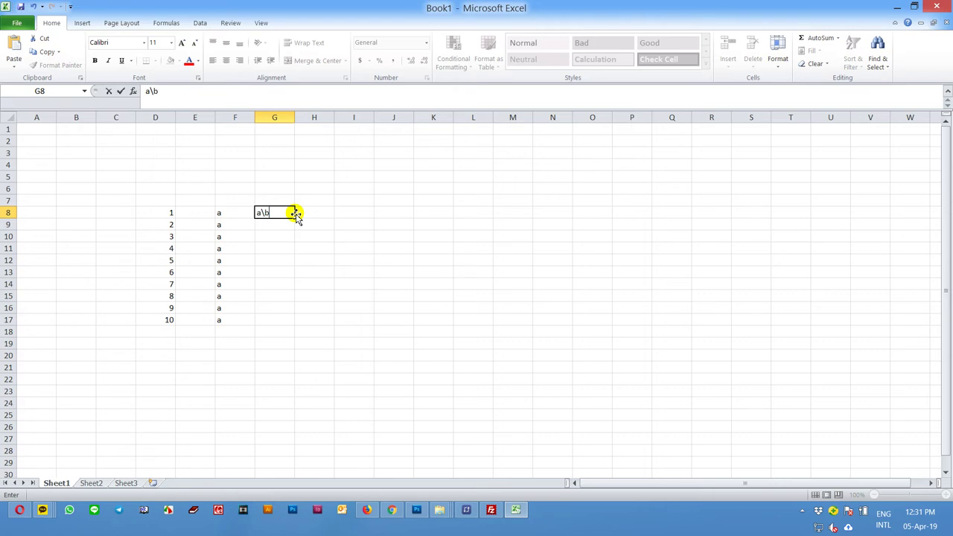
key(Return)
text(c)
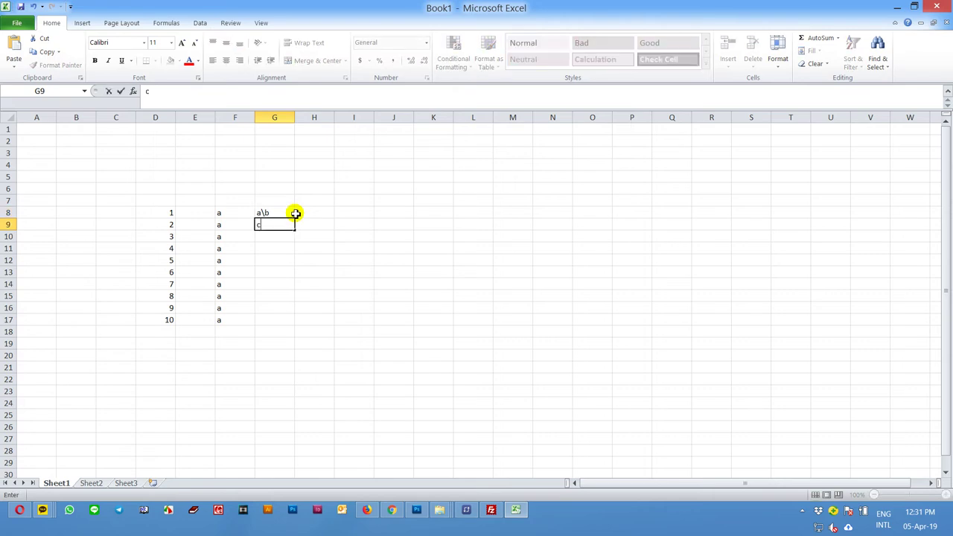
click(296, 214)
text(a)
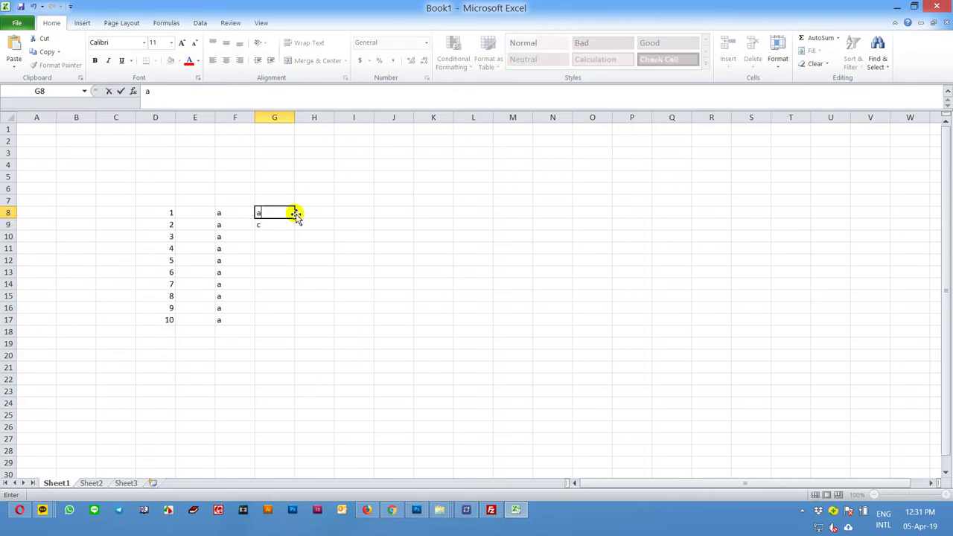
key(Return)
text(b)
key(Return)
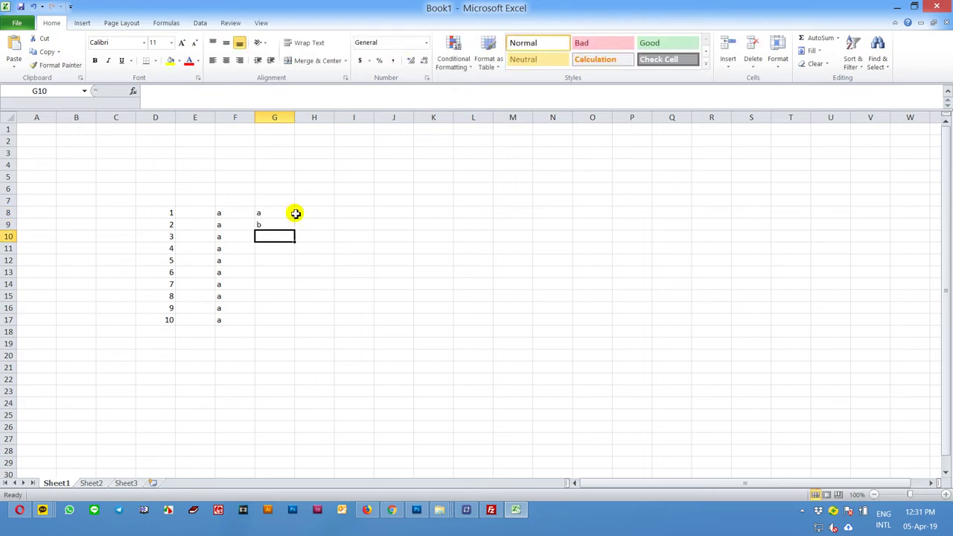
text(c)
key(Return)
text(d)
key(Return)
text(e)
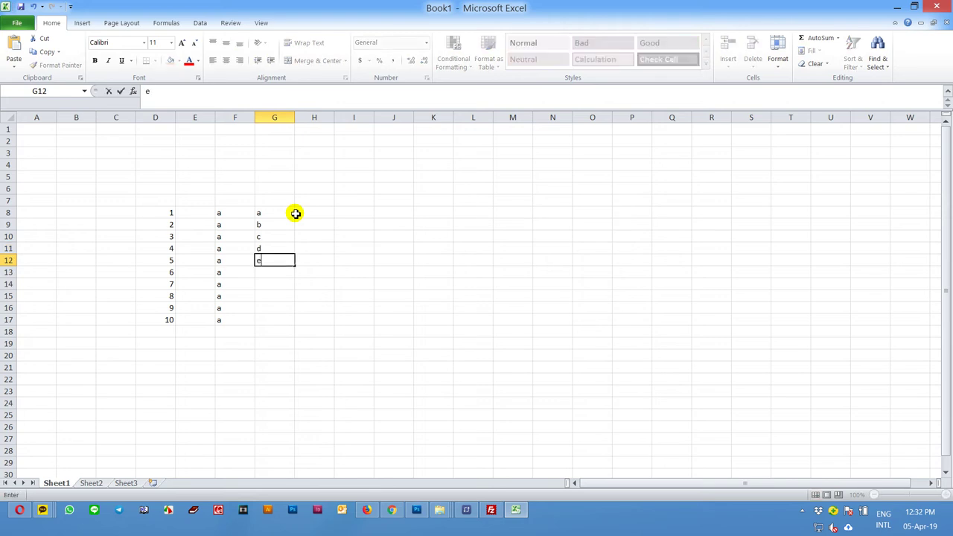
key(Return)
text(f)
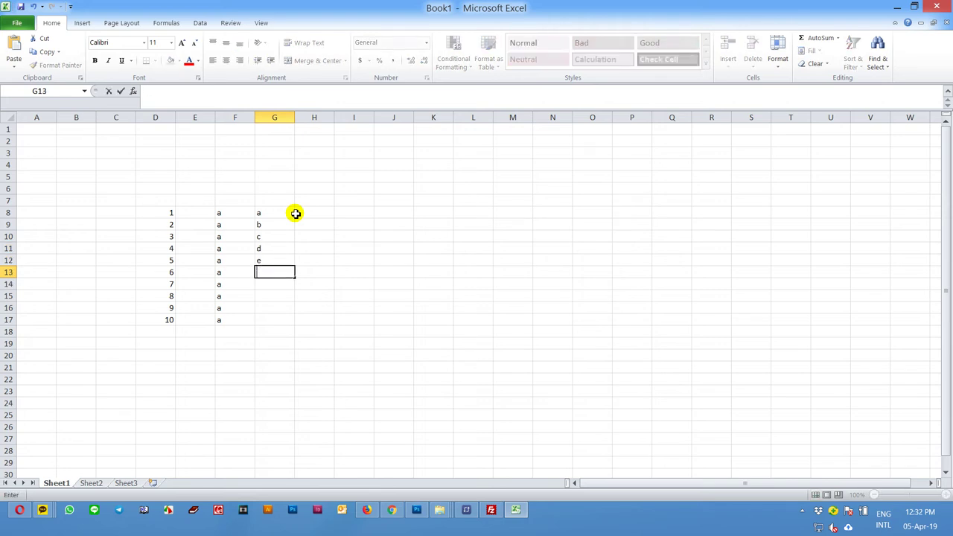
key(Return)
text(g)
key(Return)
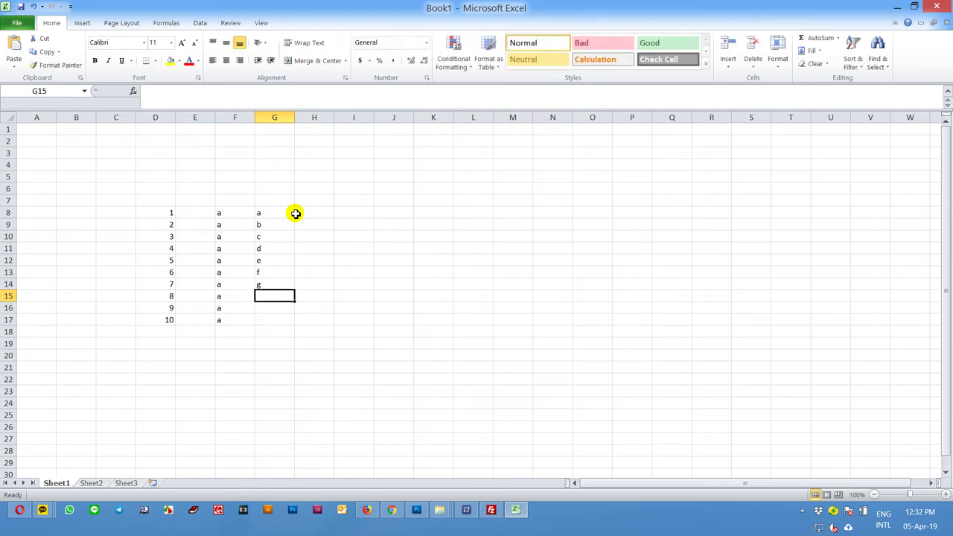
text(h)
key(Return)
text(i)
key(Return)
text(j)
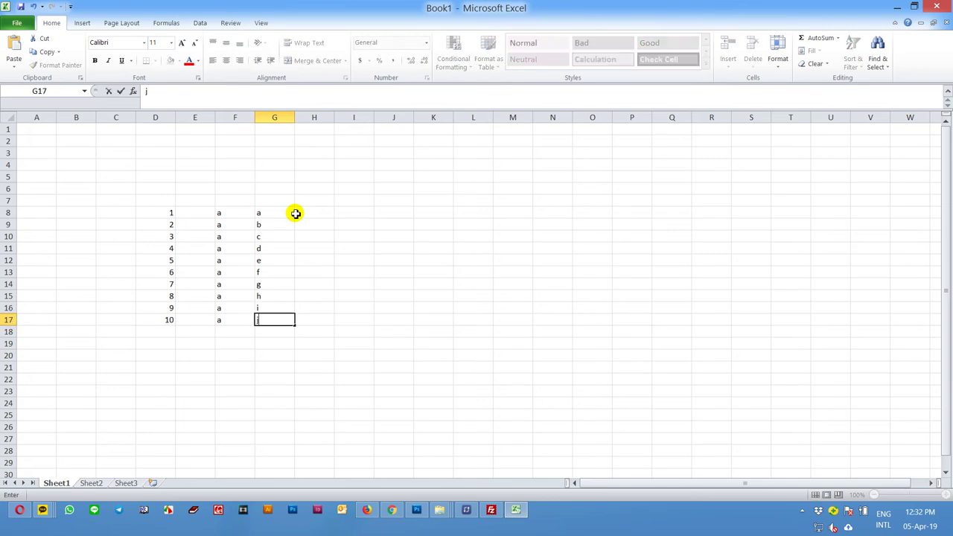
key(Return)
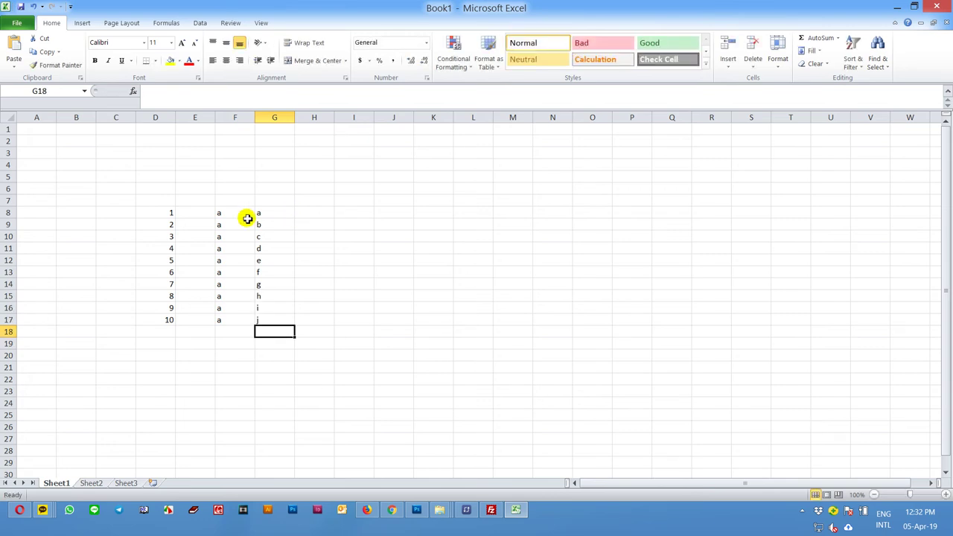
- Type 1 in E8 and Ctrl-fill it into a 1–10 series down E8:E17
click(169, 215)
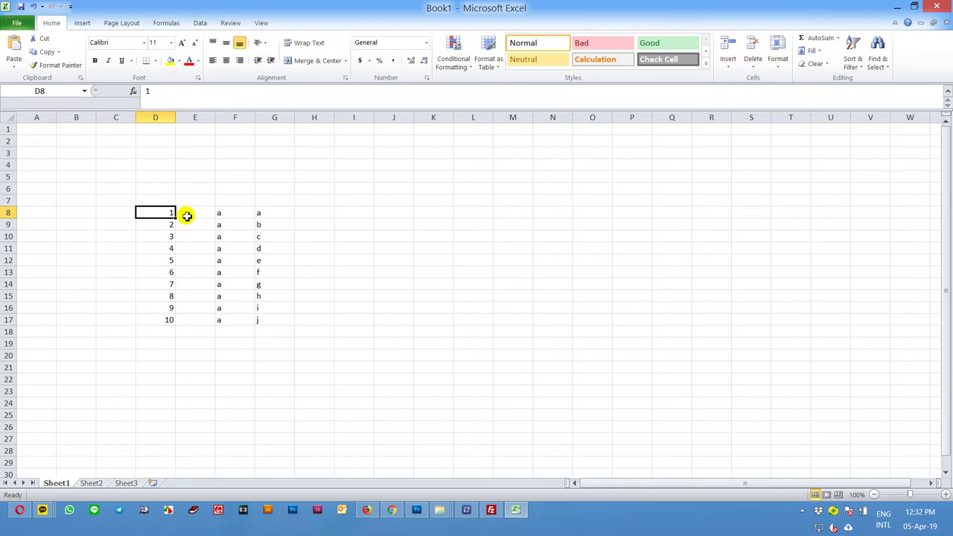
click(186, 215)
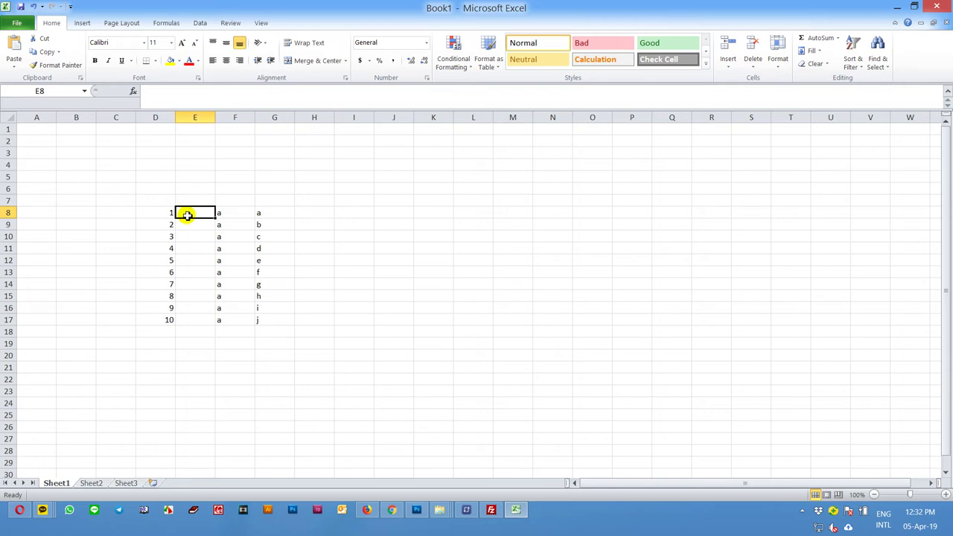
text(1)
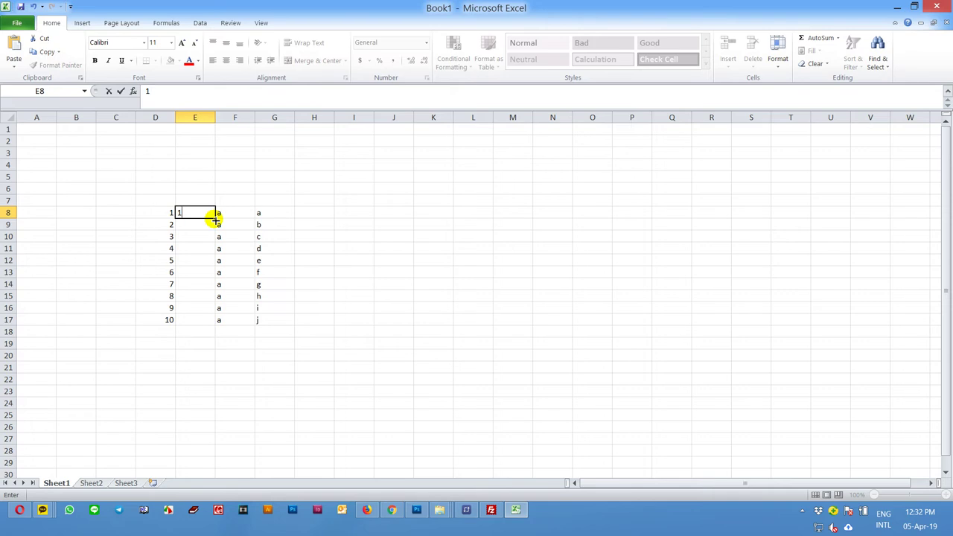
drag(215, 222, 219, 323)
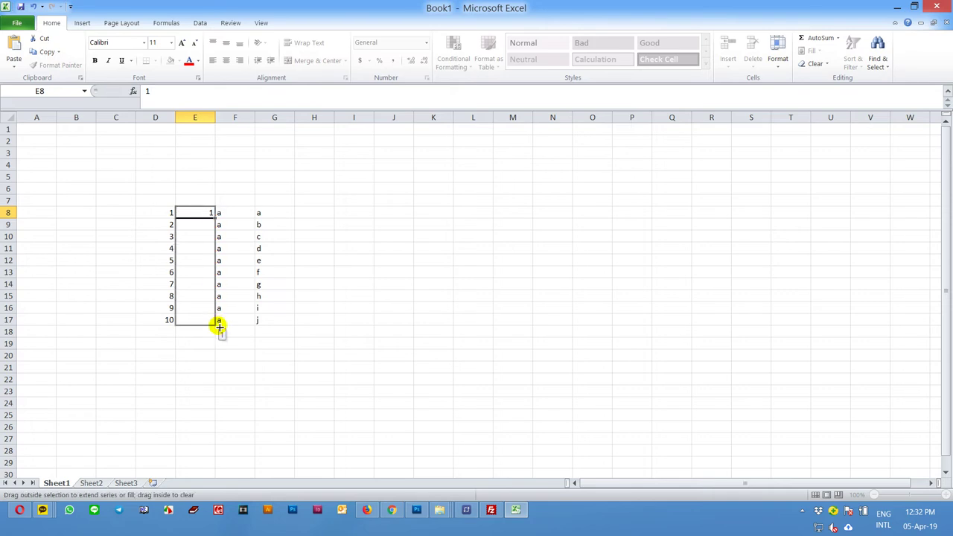
key(ctrl)
drag(219, 326, 221, 326)
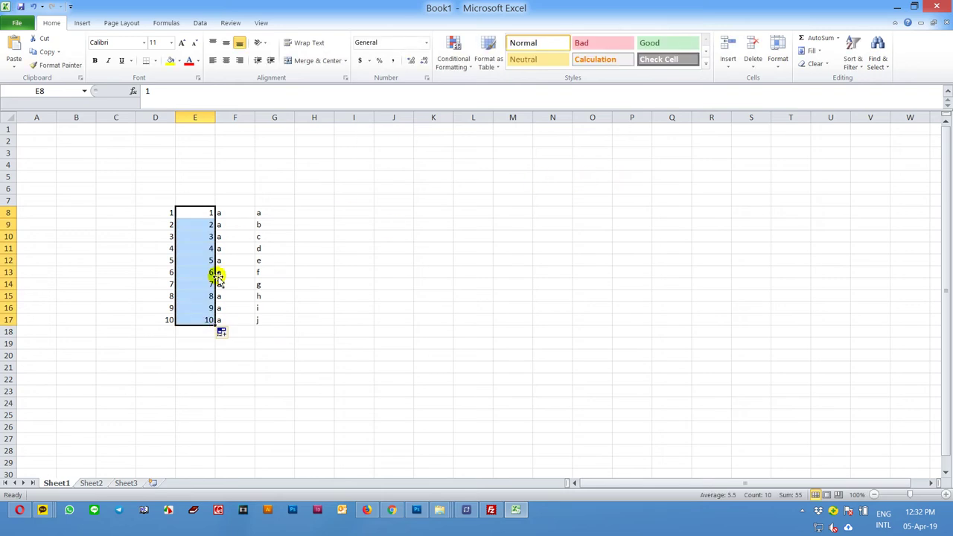
- Extend the column E number series down to 22 in E29
click(267, 211)
drag(267, 211, 289, 332)
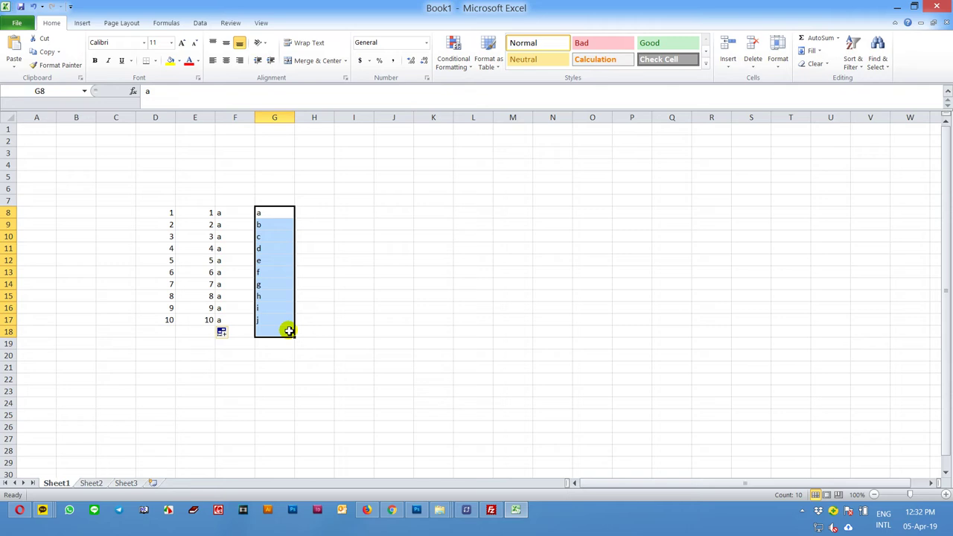
click(197, 222)
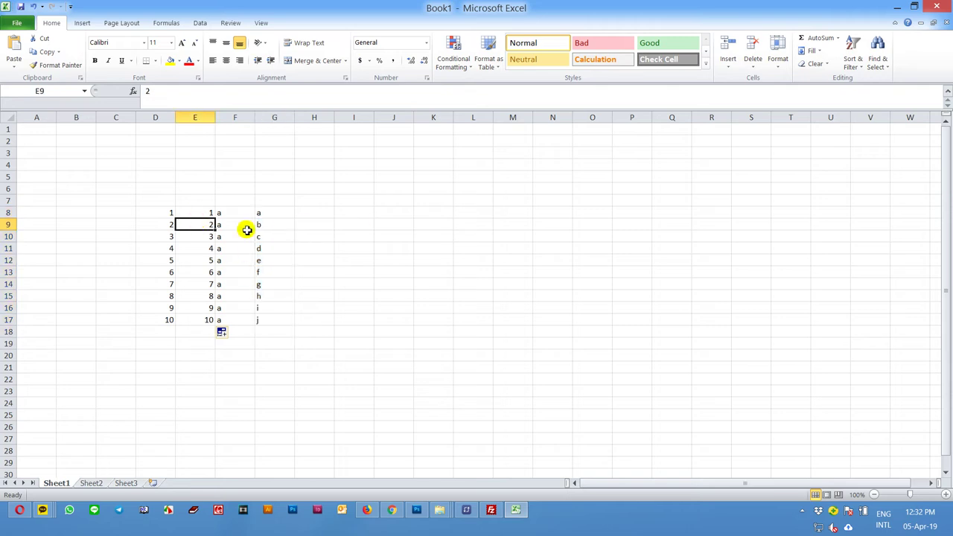
click(207, 213)
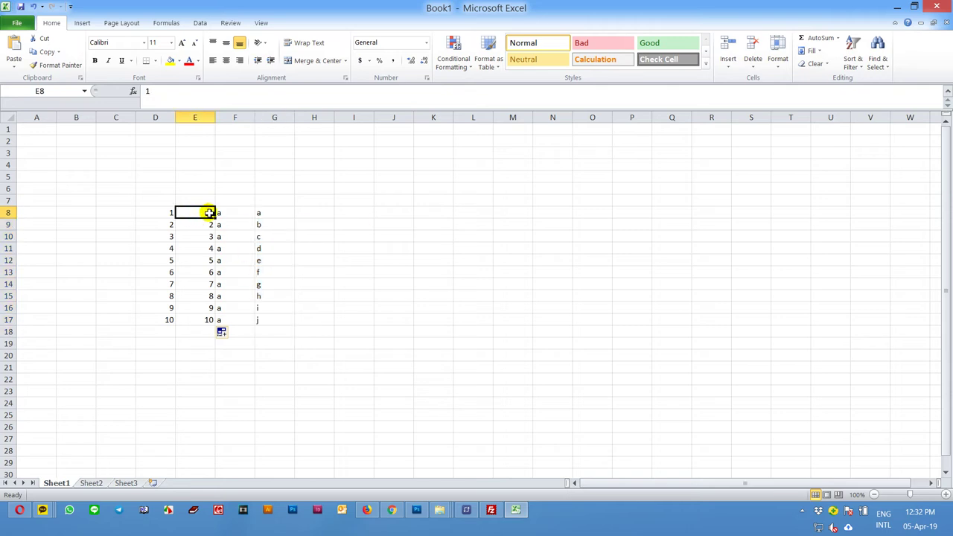
drag(215, 215, 213, 449)
click(210, 214)
drag(219, 216, 222, 469)
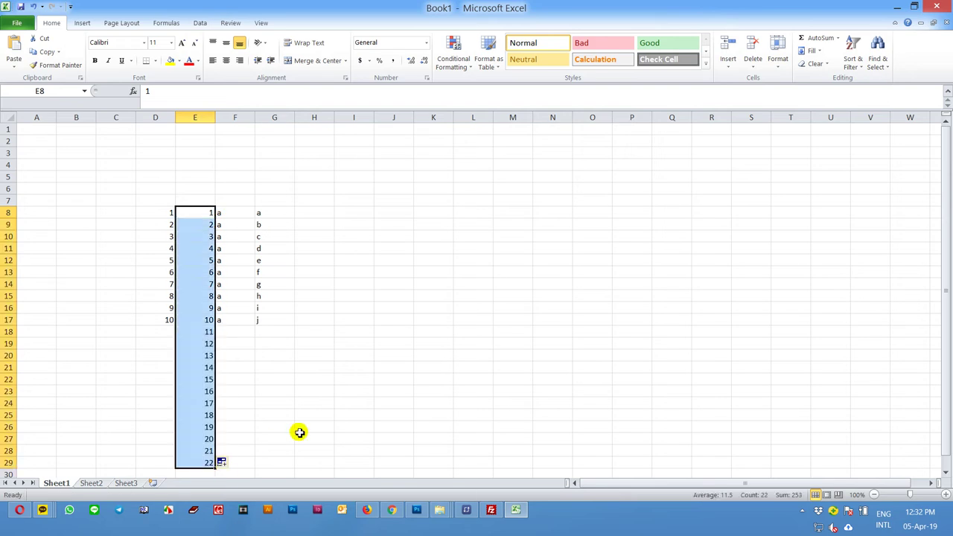
click(362, 389)
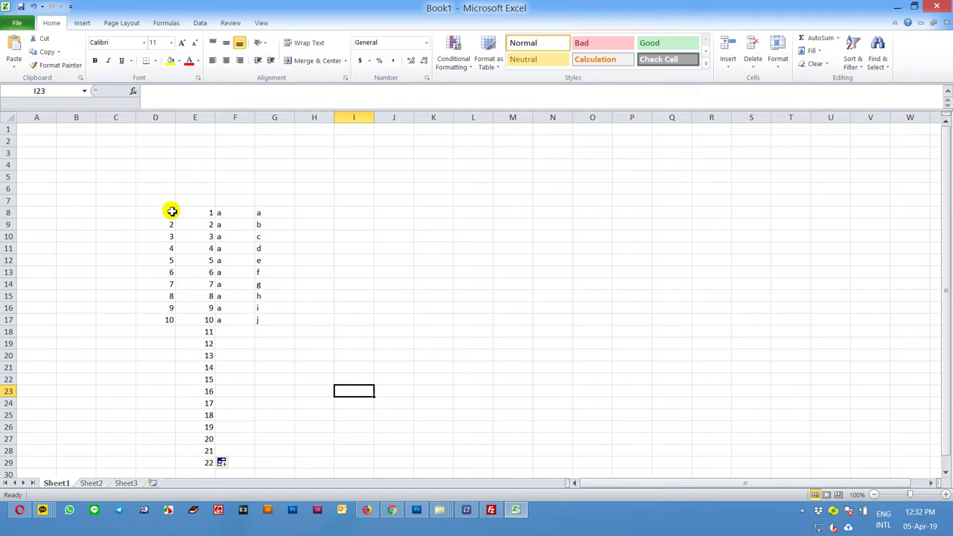
- Apply a Bottom Border to the range J8:O16
drag(171, 211, 383, 315)
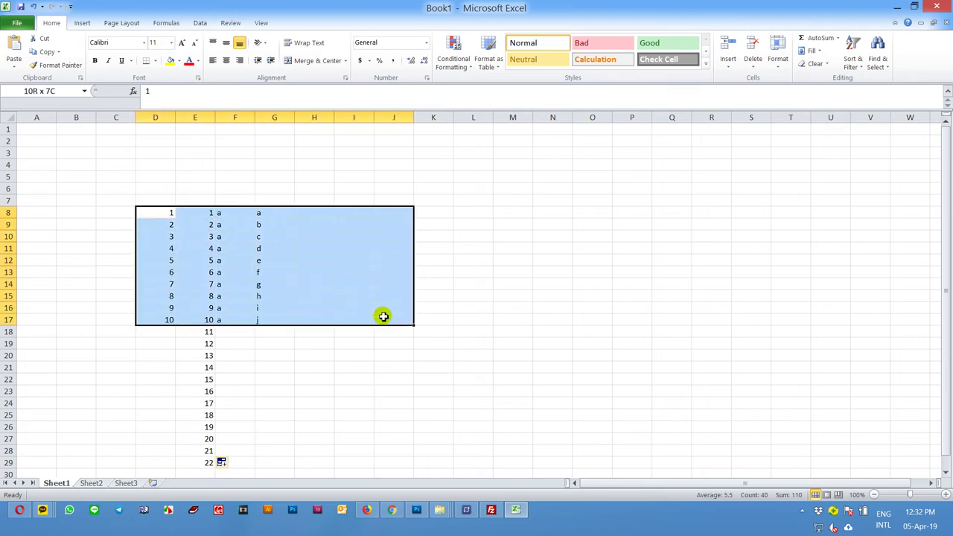
click(376, 214)
drag(376, 214, 607, 310)
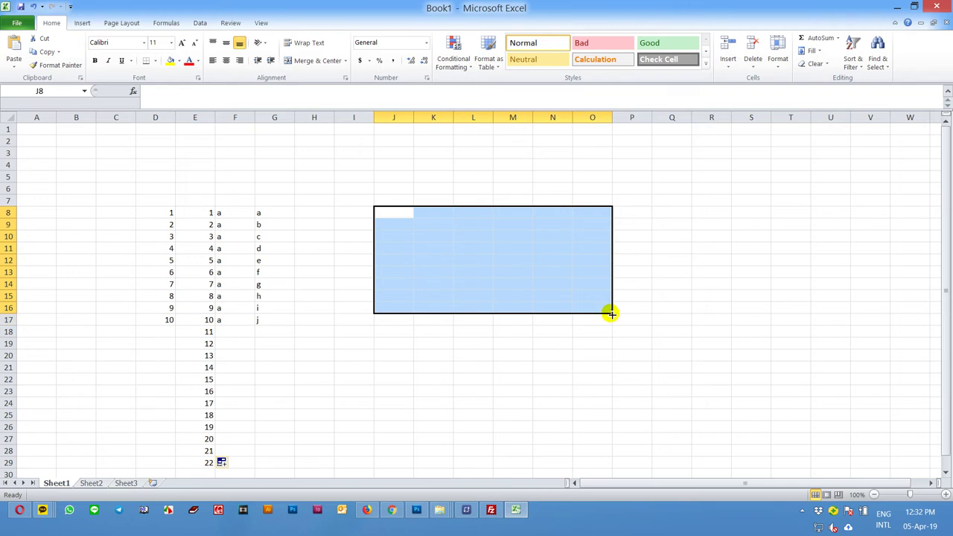
click(153, 63)
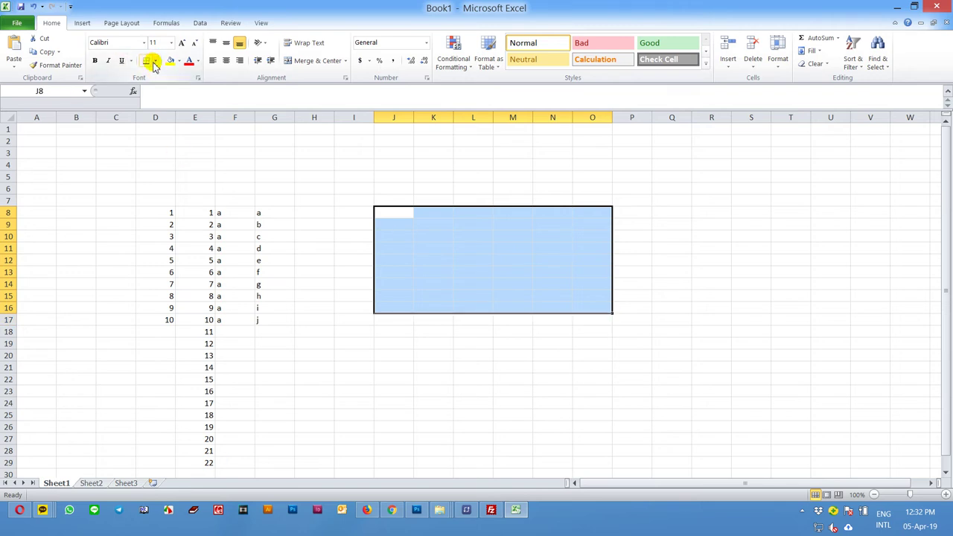
click(154, 63)
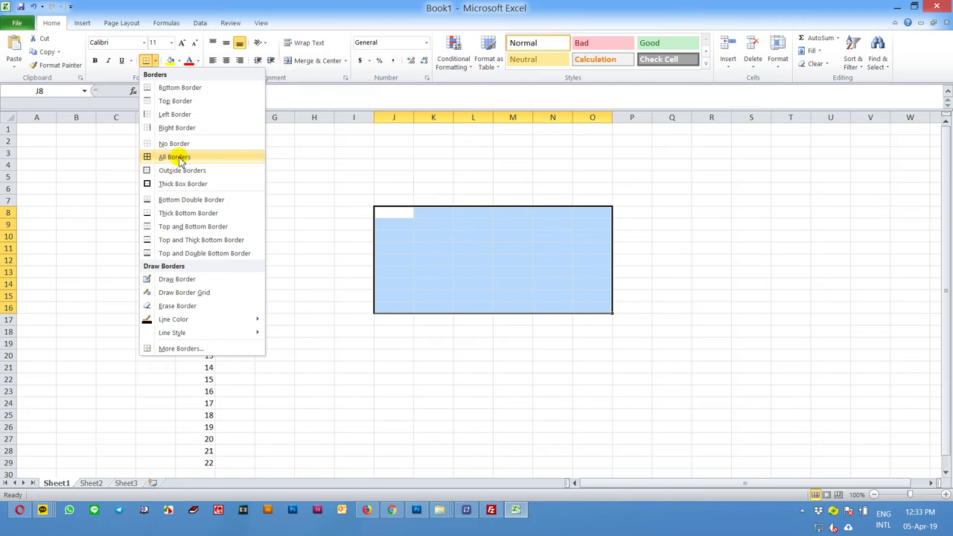
click(186, 88)
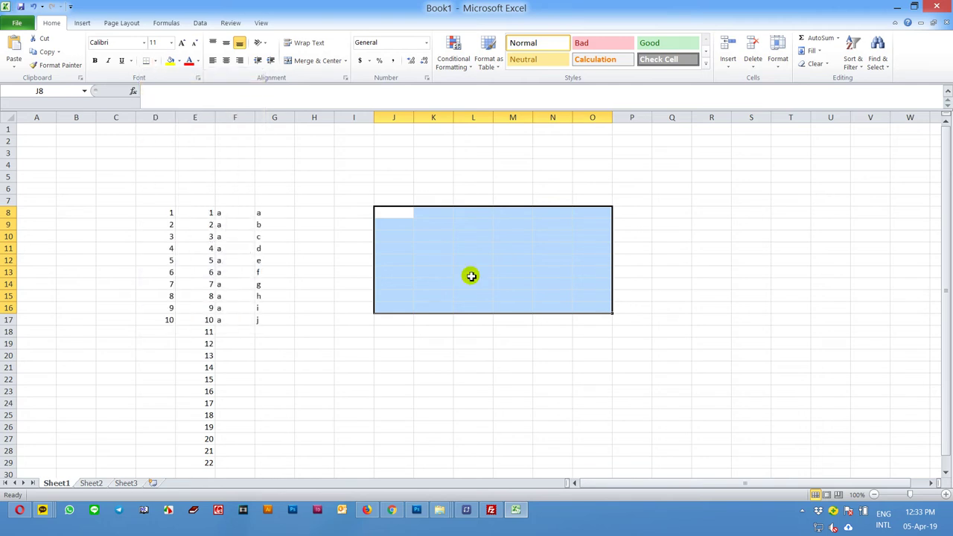
click(480, 331)
- Apply a Top Border to the range J7:N11
drag(392, 190, 600, 296)
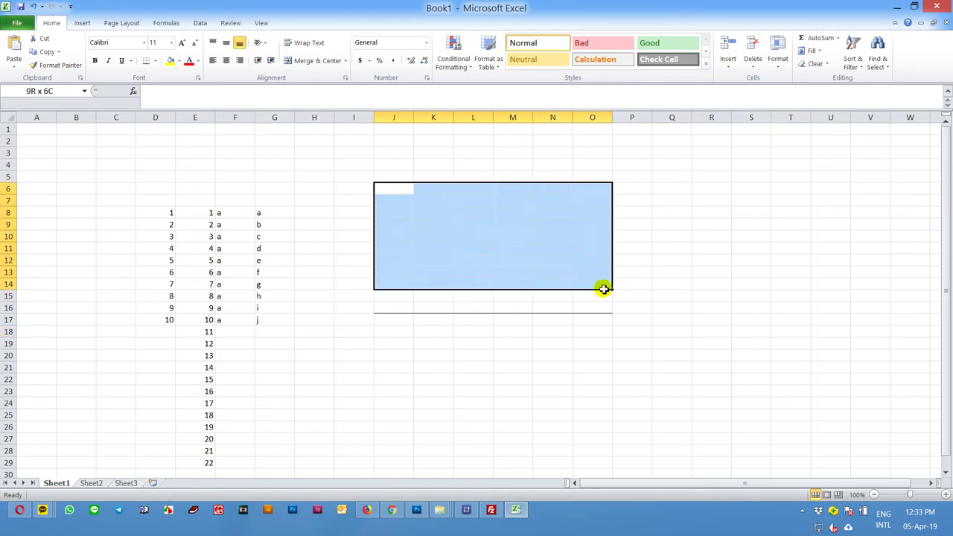
drag(395, 201, 557, 236)
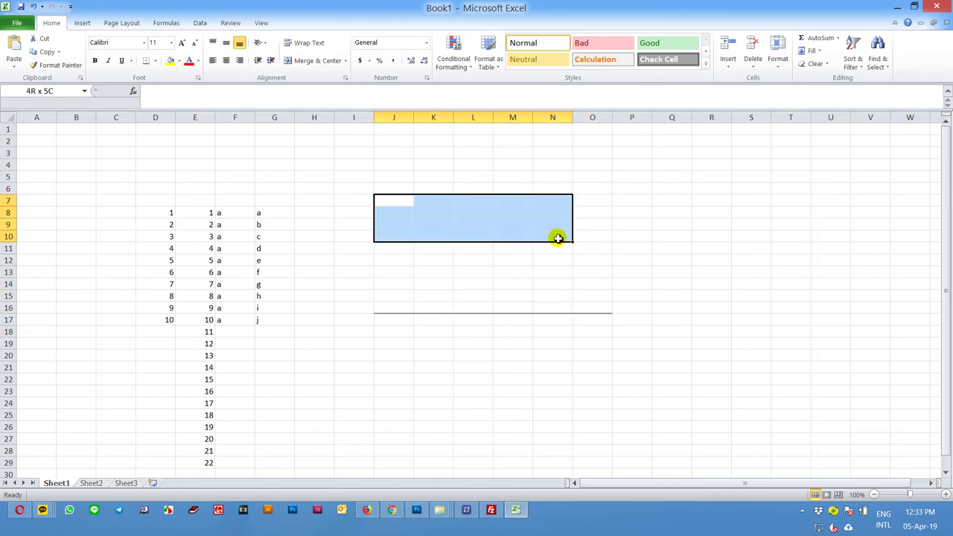
click(155, 61)
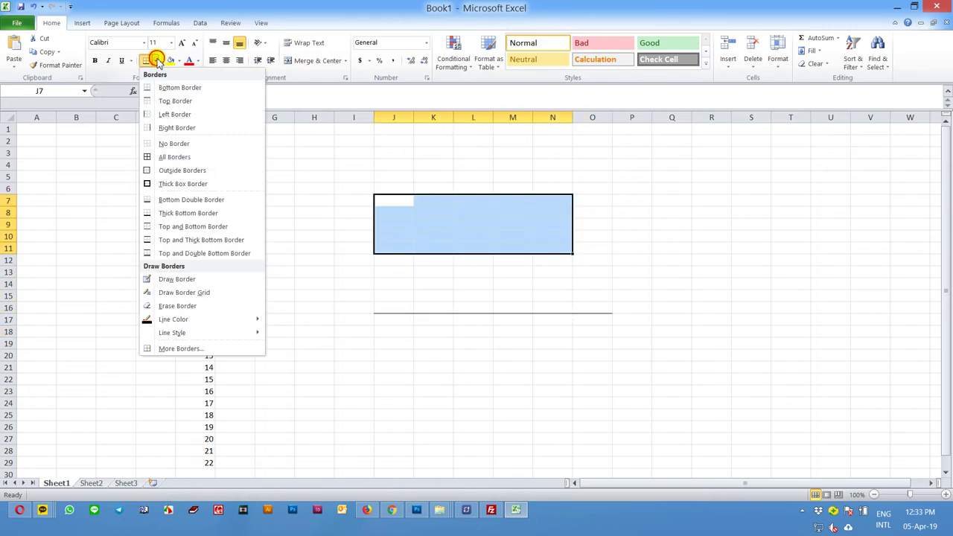
click(167, 100)
click(643, 226)
- Apply a Right Border to the range K10:M12
click(437, 234)
drag(437, 235, 521, 258)
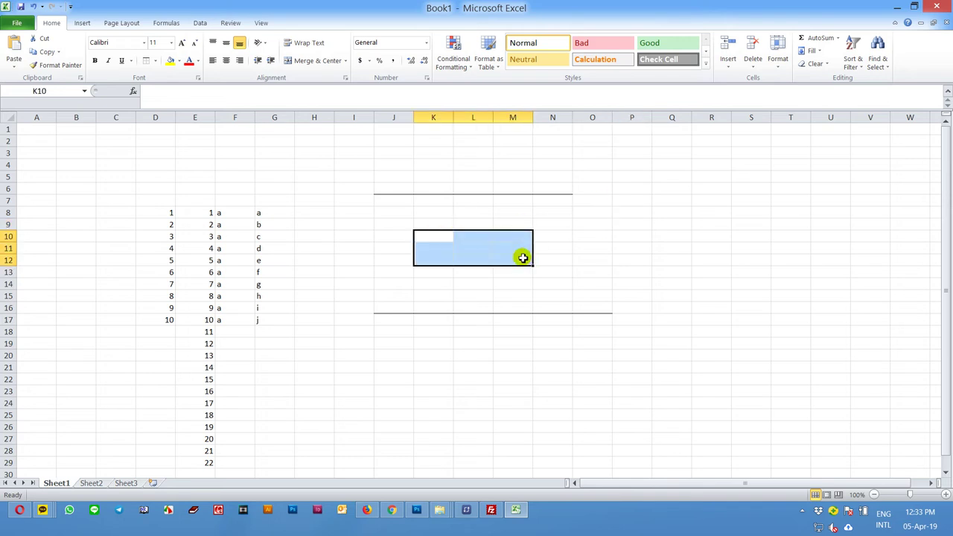
click(155, 60)
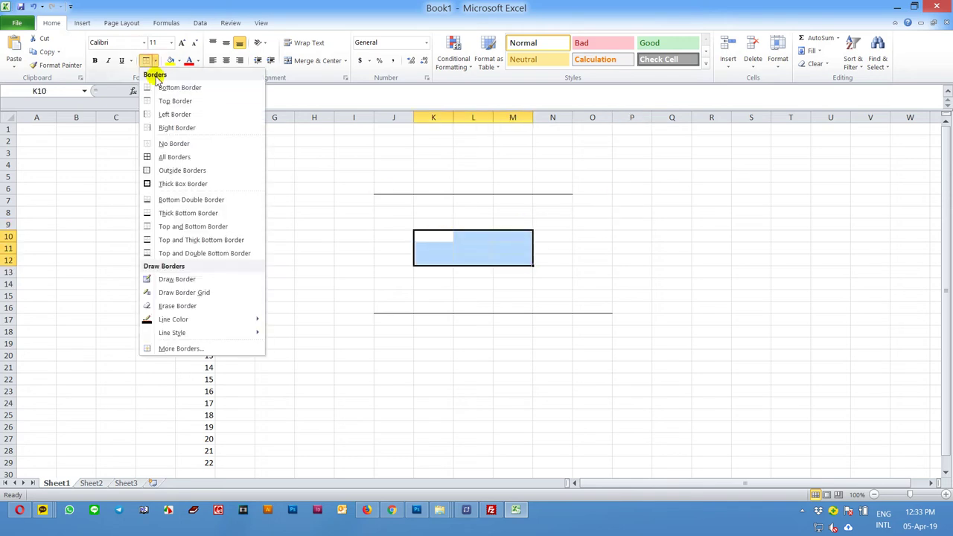
click(167, 128)
click(671, 211)
- Apply a Left Border to the range P10:R13
drag(629, 236, 704, 274)
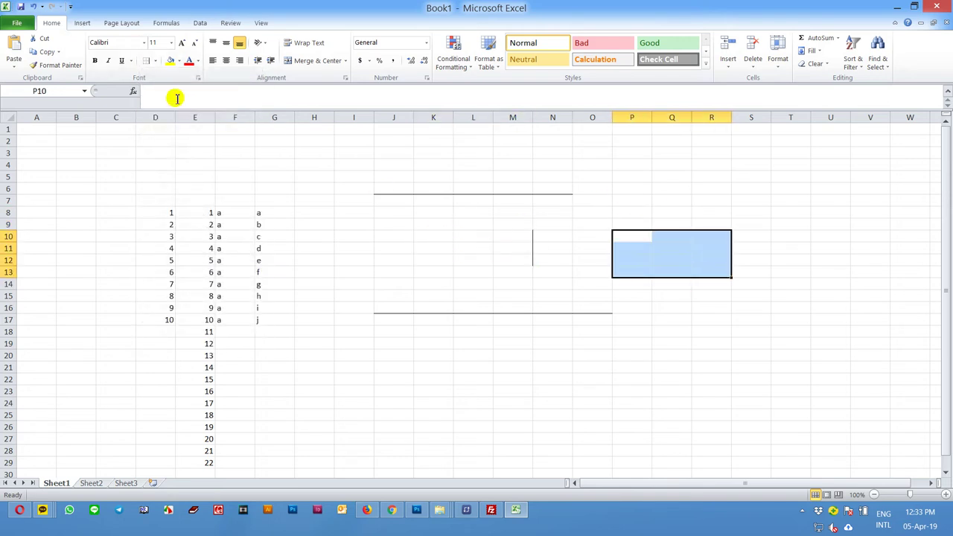
click(155, 60)
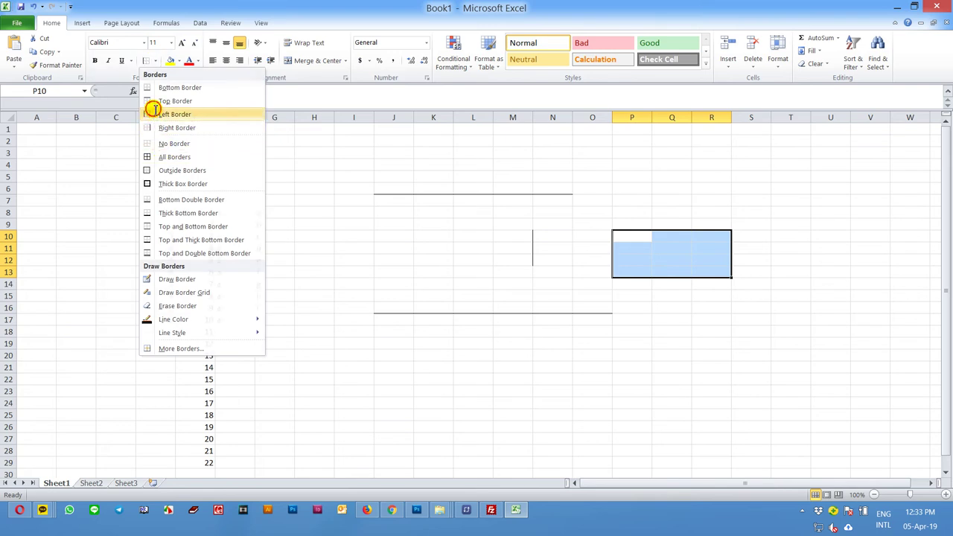
click(164, 114)
click(439, 367)
- Outline cell J24 with Outside Borders
scroll(462, 369, down, 1)
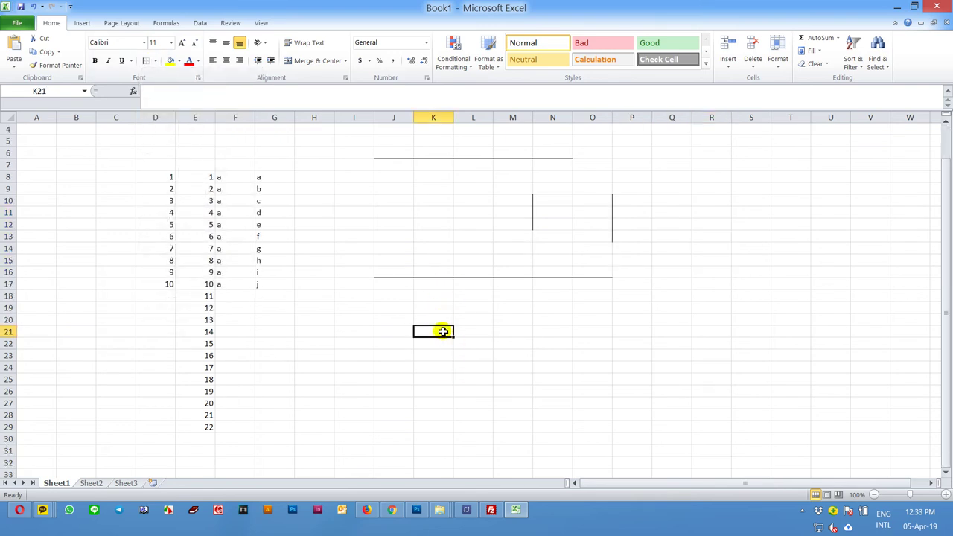
click(385, 363)
click(154, 61)
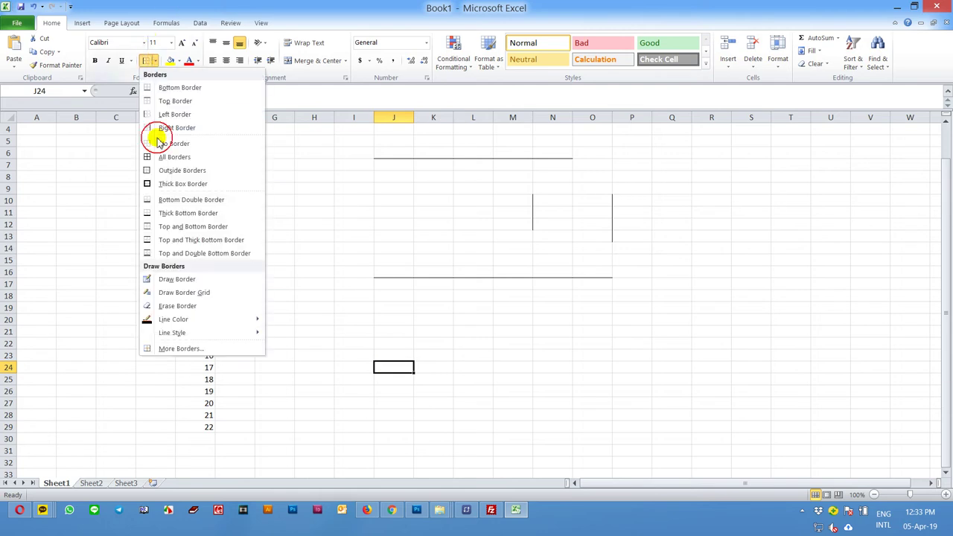
click(142, 171)
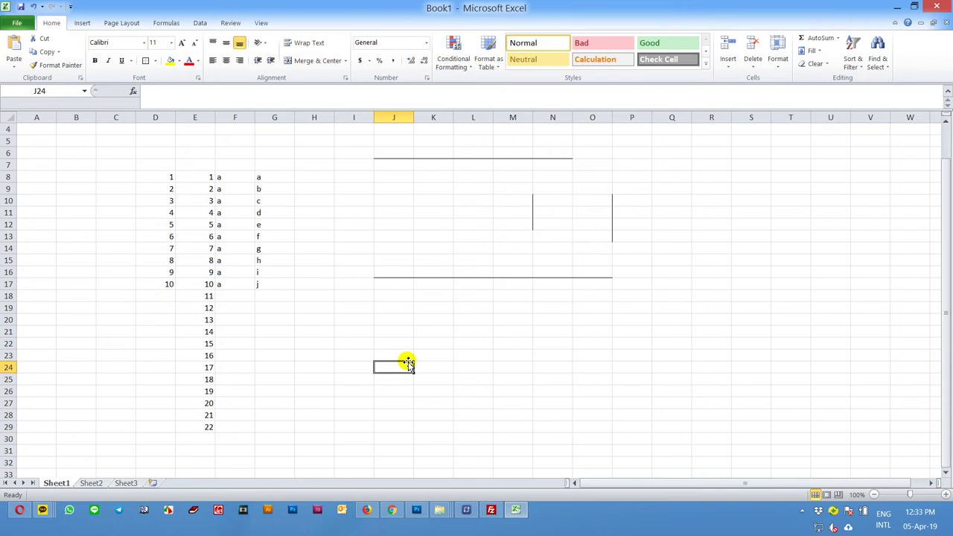
click(469, 402)
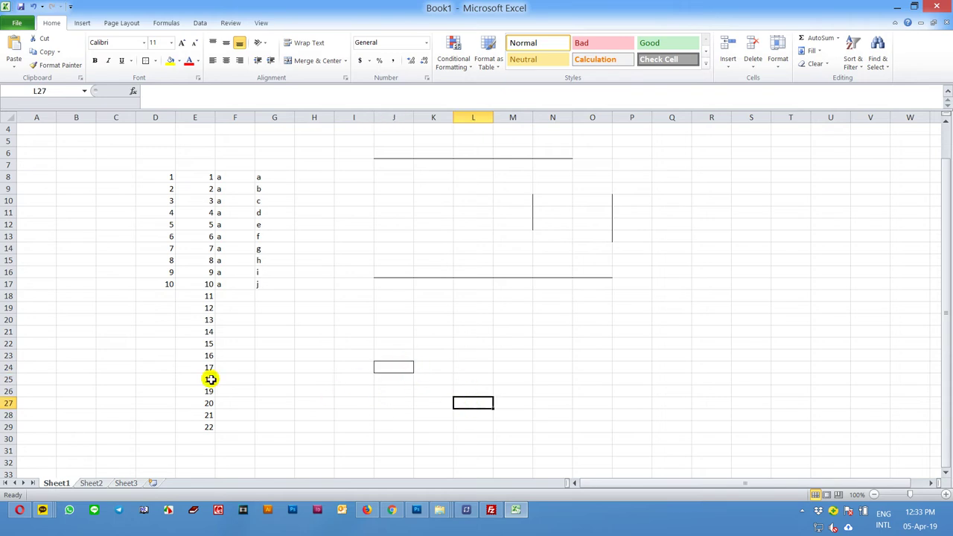
- Widen column J to about double and make rows 24 and 25 taller
drag(8, 368, 8, 379)
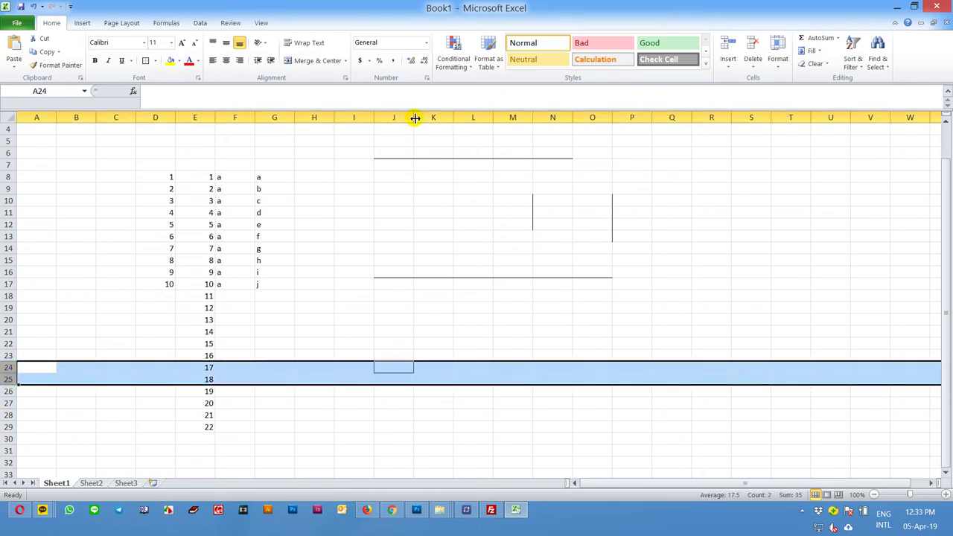
drag(415, 117, 453, 118)
drag(8, 374, 8, 392)
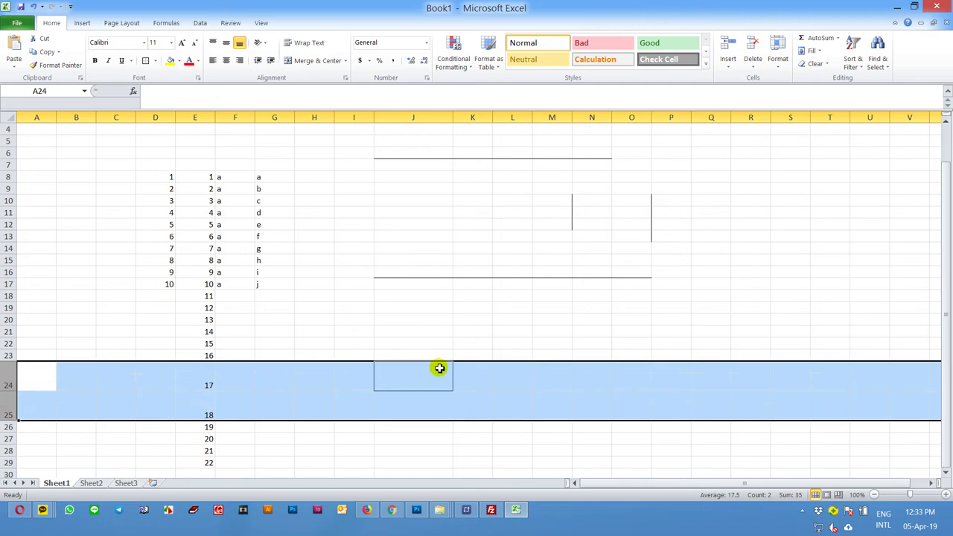
click(439, 368)
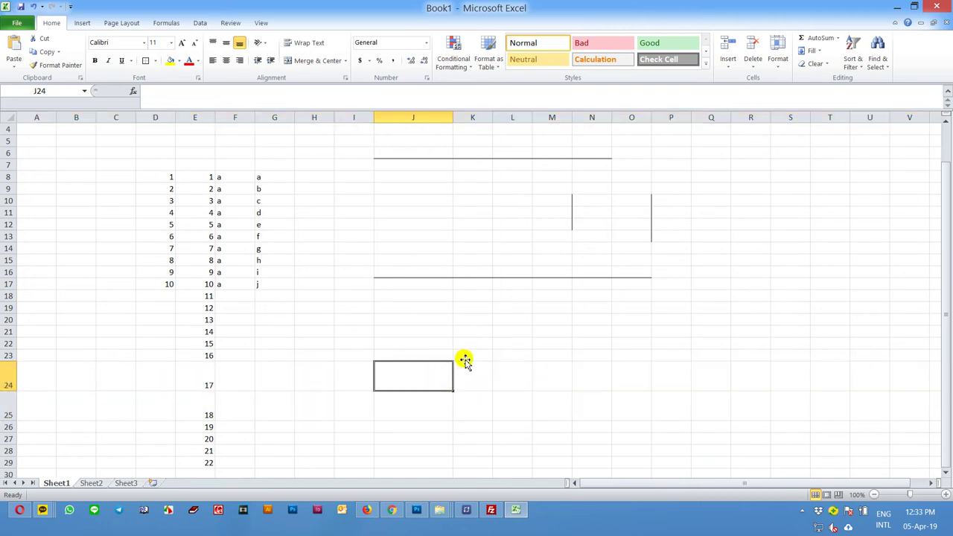
click(157, 61)
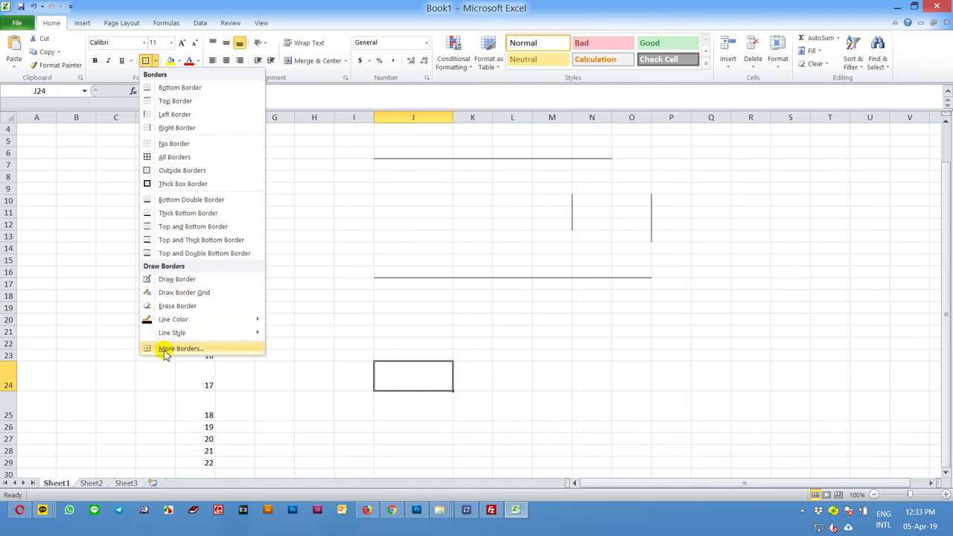
- Give J24 a red rising diagonal border through More Borders
click(200, 350)
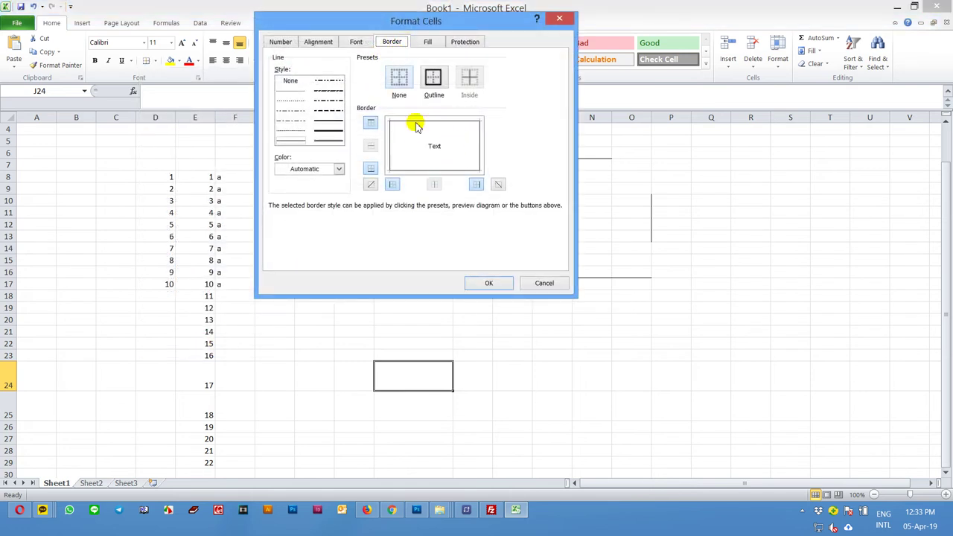
click(436, 145)
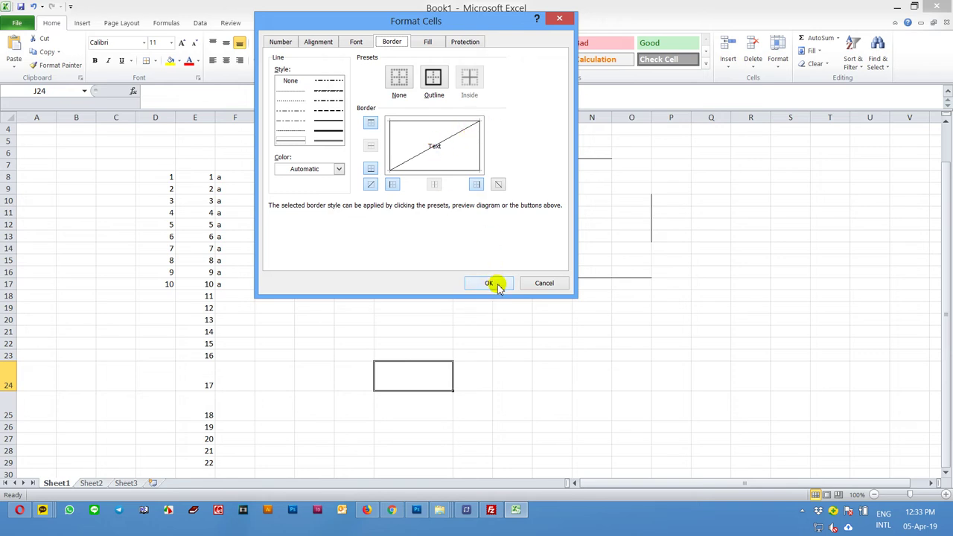
click(338, 169)
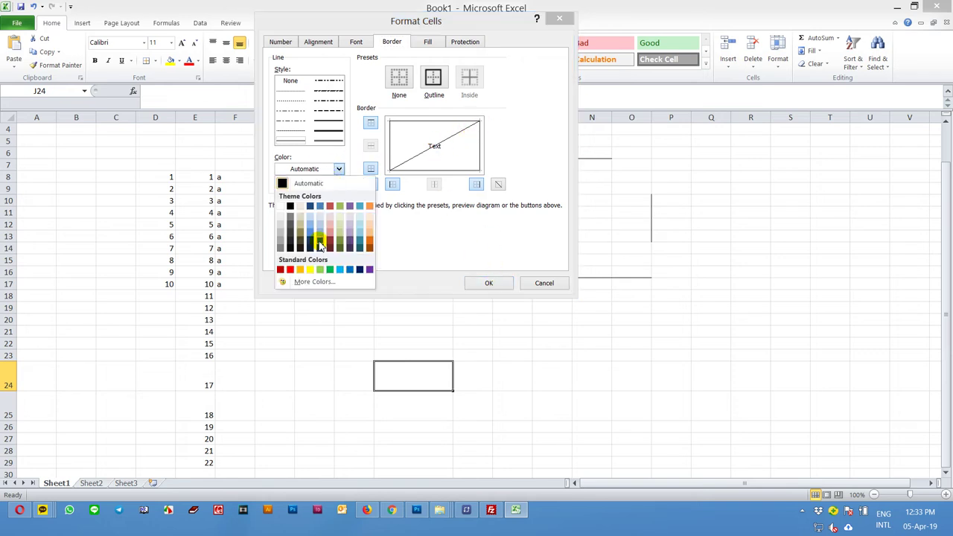
click(290, 269)
click(436, 149)
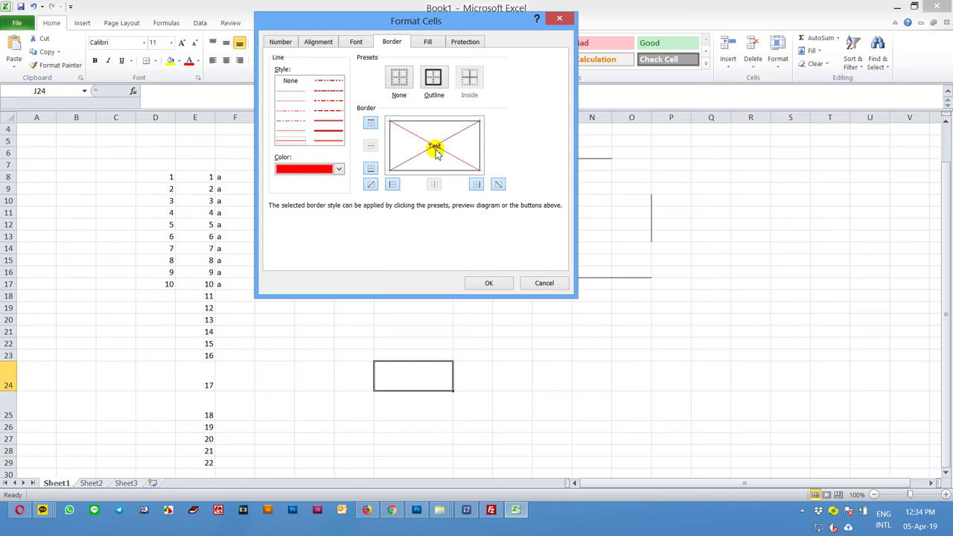
click(436, 146)
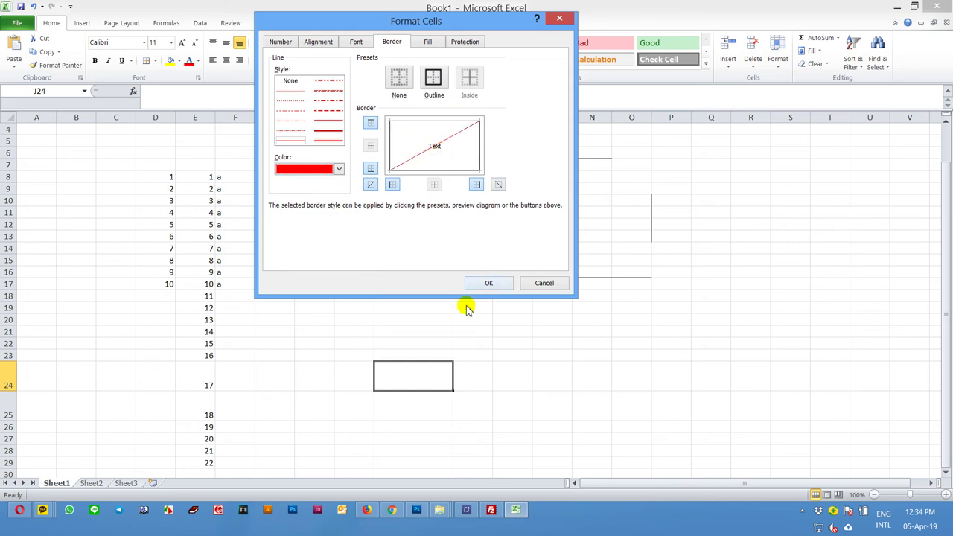
click(488, 283)
click(679, 294)
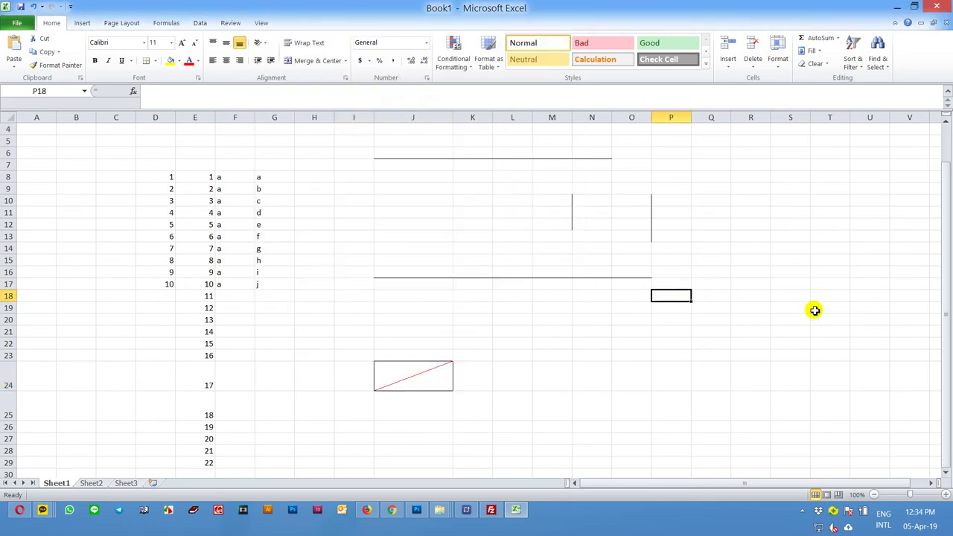
- Add the red falling diagonal so J24 shows a red diagonal X
click(429, 387)
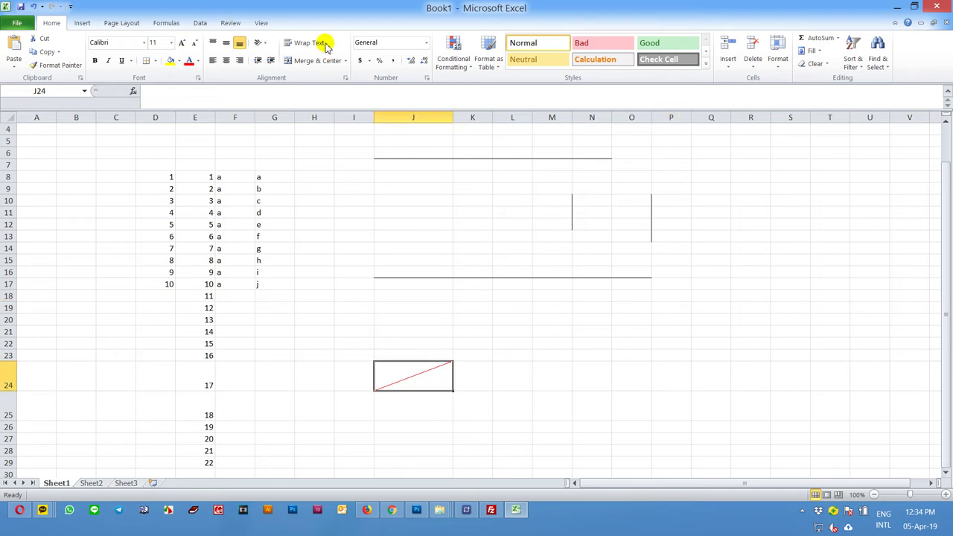
click(157, 62)
click(204, 350)
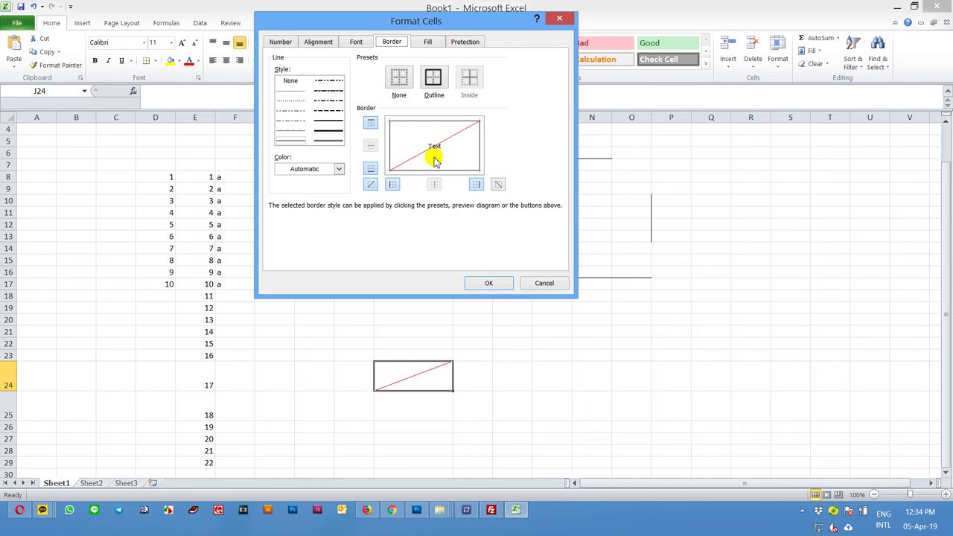
click(436, 156)
click(337, 169)
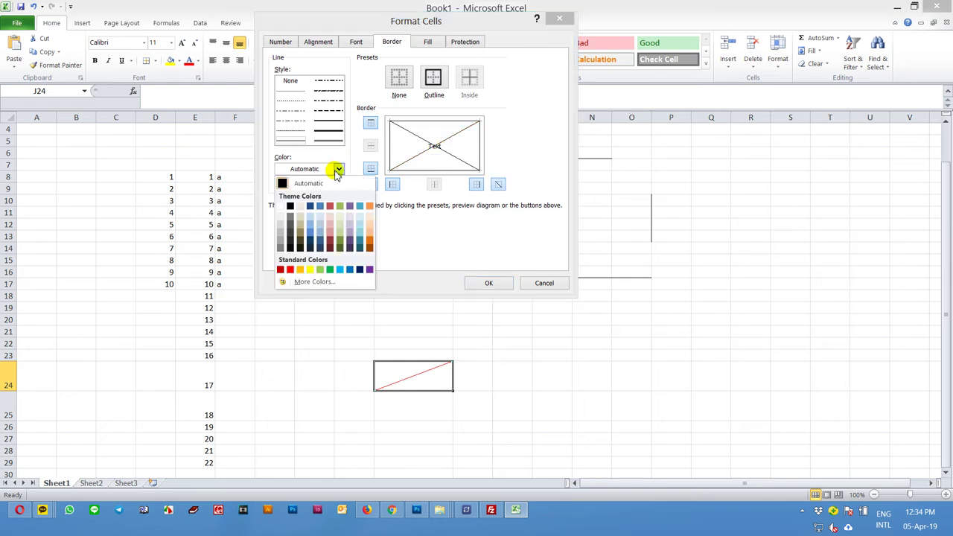
click(291, 269)
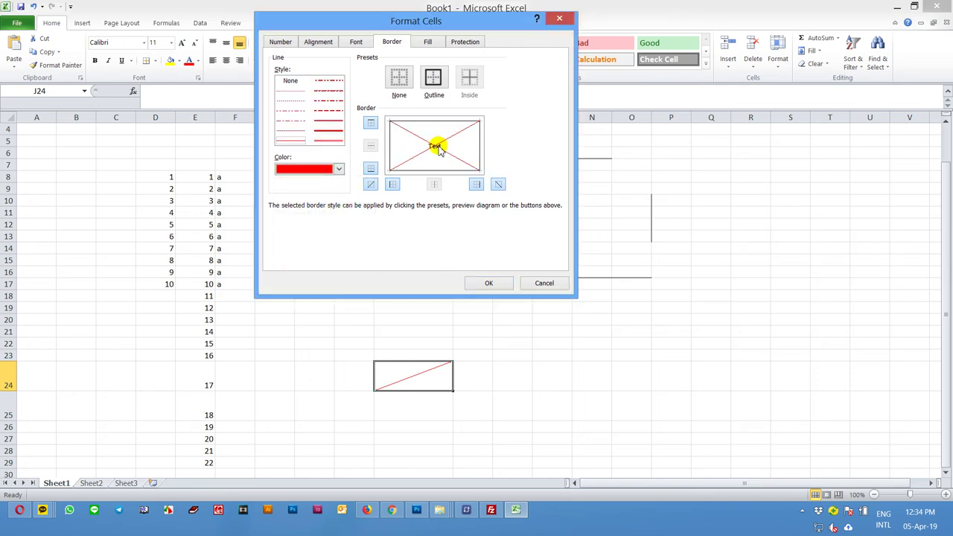
click(436, 144)
click(440, 145)
click(439, 147)
click(504, 284)
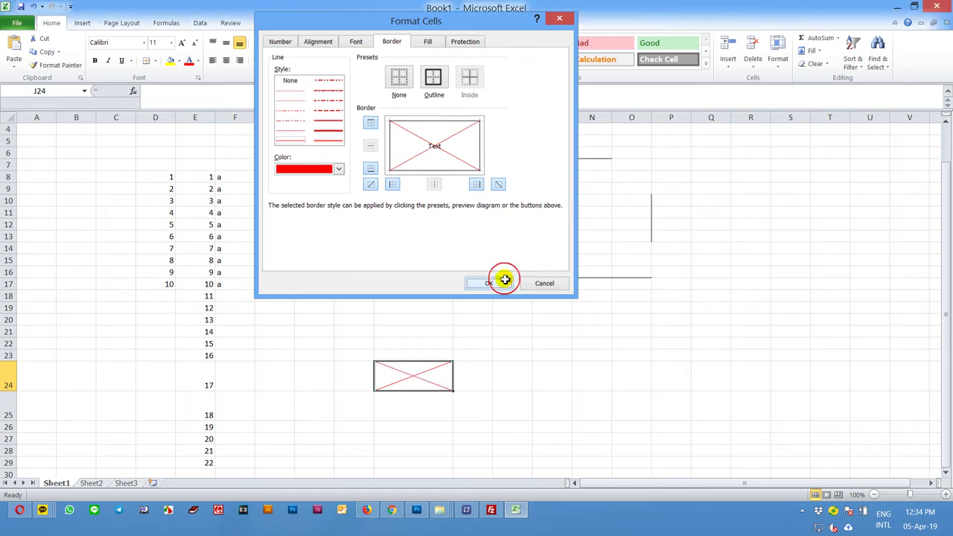
click(659, 320)
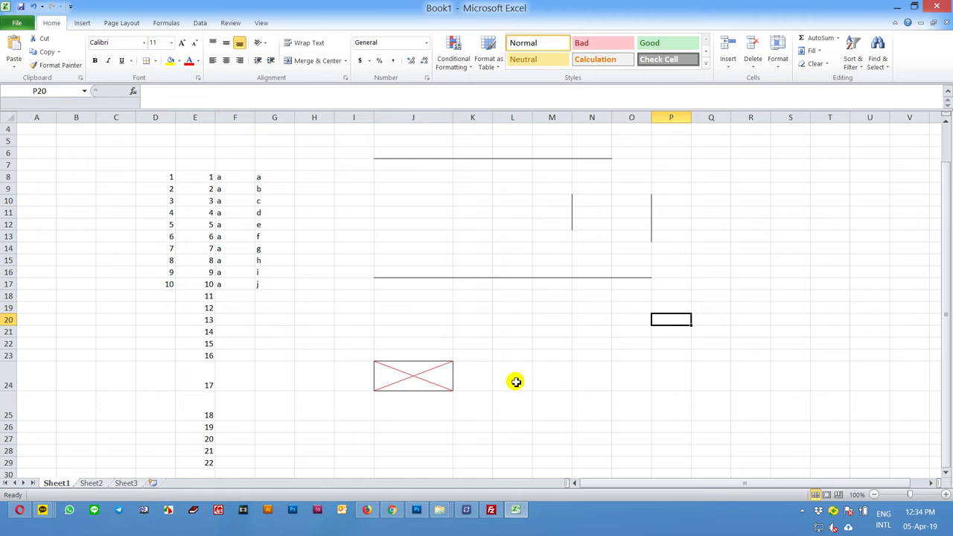
- Give cell J24 a Thick Box Border
scroll(516, 382, down, 1)
click(425, 349)
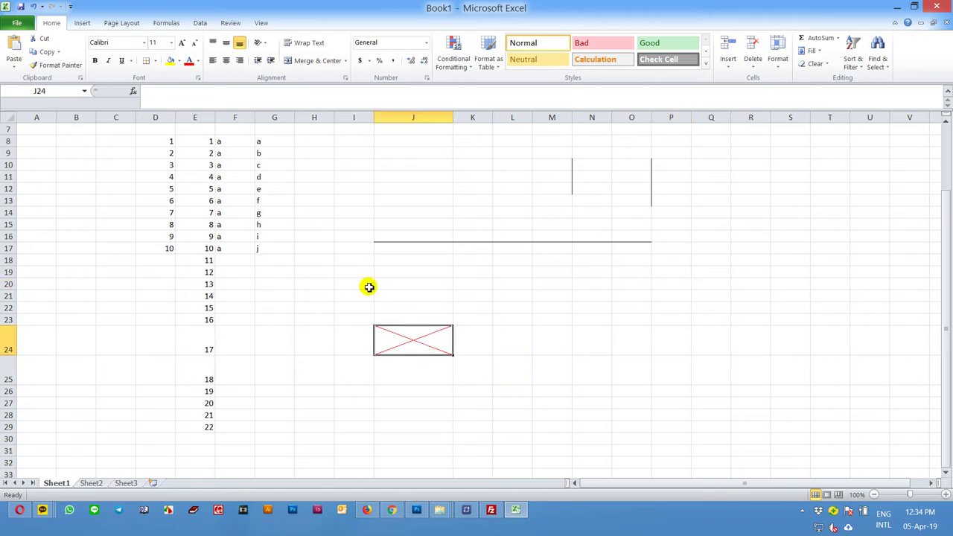
click(156, 62)
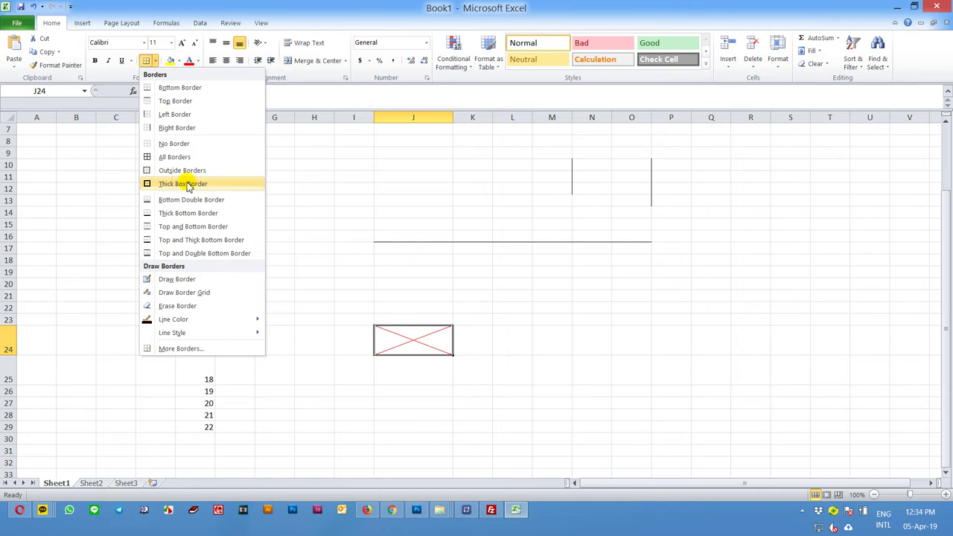
click(187, 184)
click(592, 451)
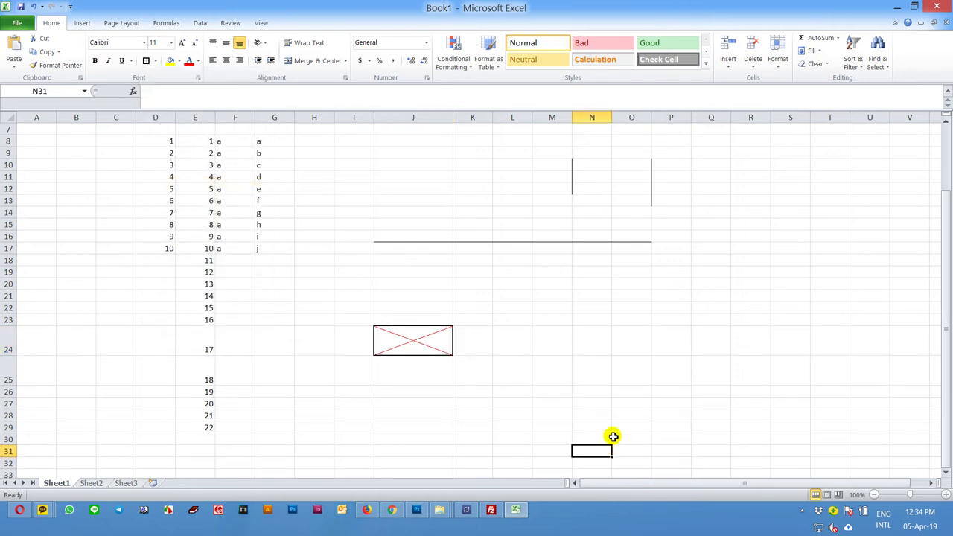
- Add a Bottom Border to cell L20
click(504, 284)
click(155, 62)
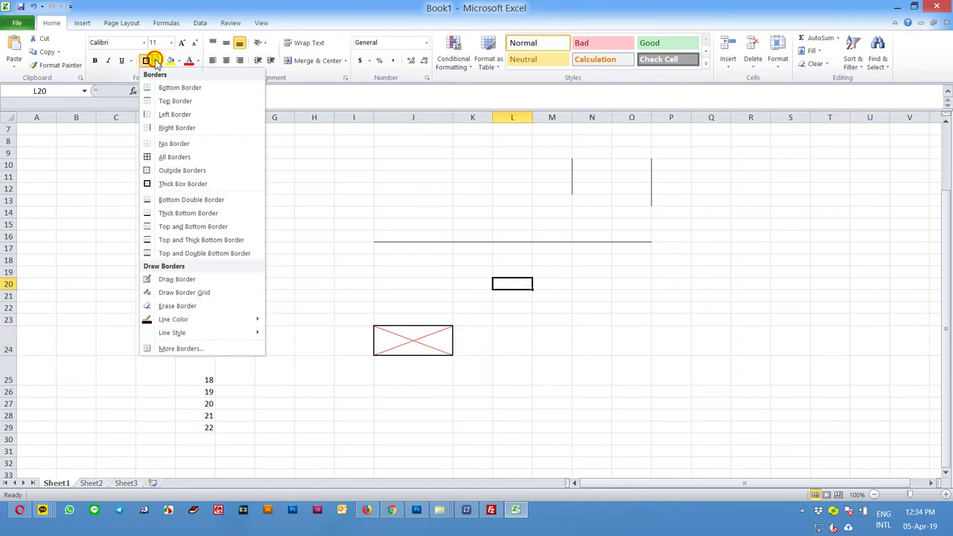
click(170, 206)
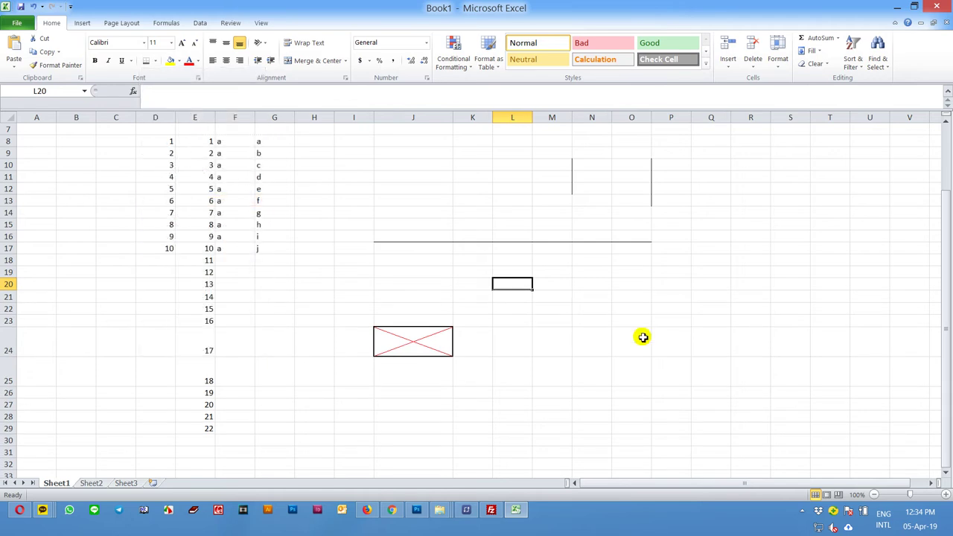
click(641, 337)
- Give cell K20 a Thick Bottom Border
scroll(531, 350, up, 5)
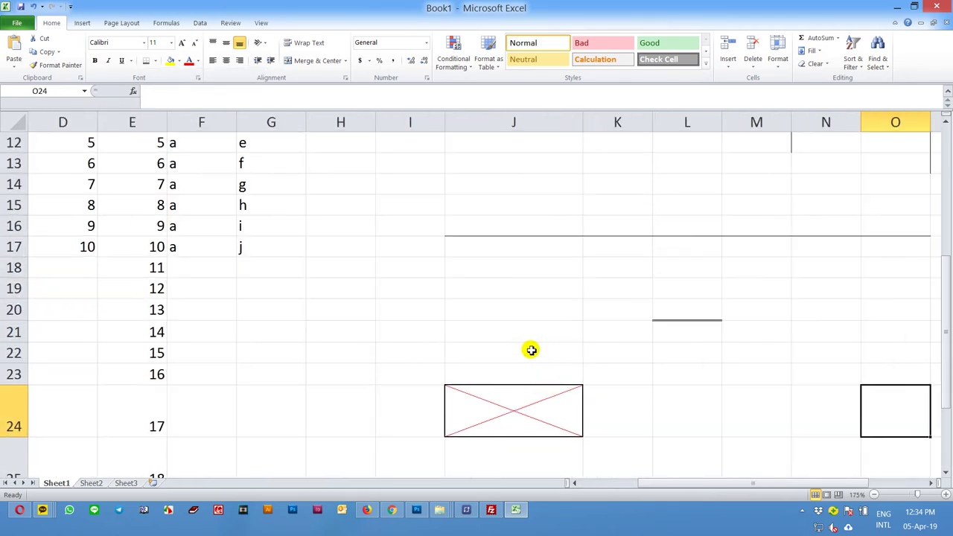
scroll(530, 349, up, 4)
scroll(677, 355, up, 5)
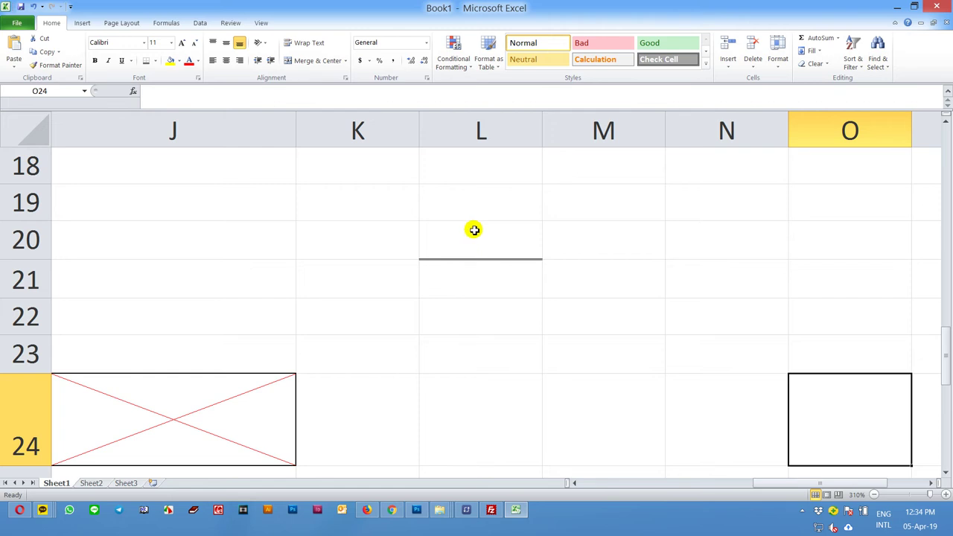
click(390, 248)
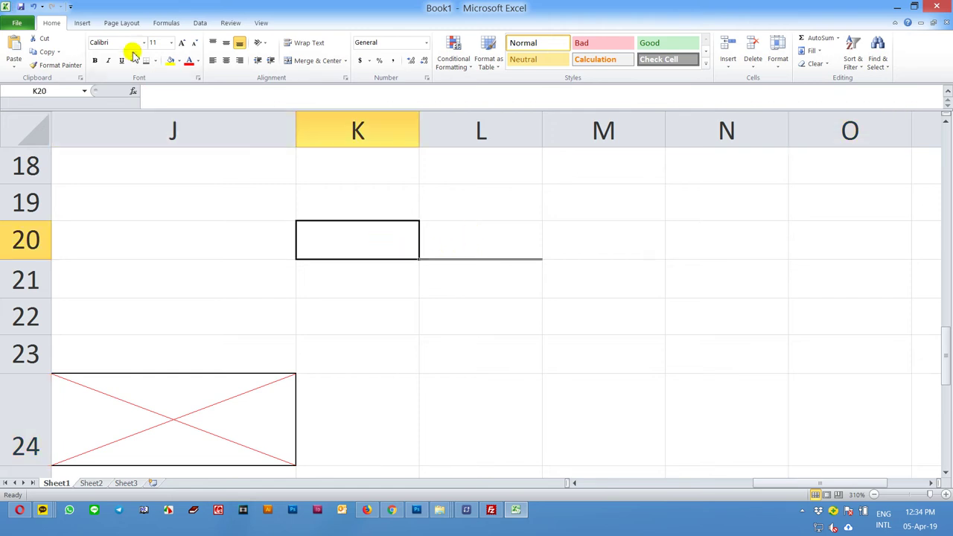
click(155, 60)
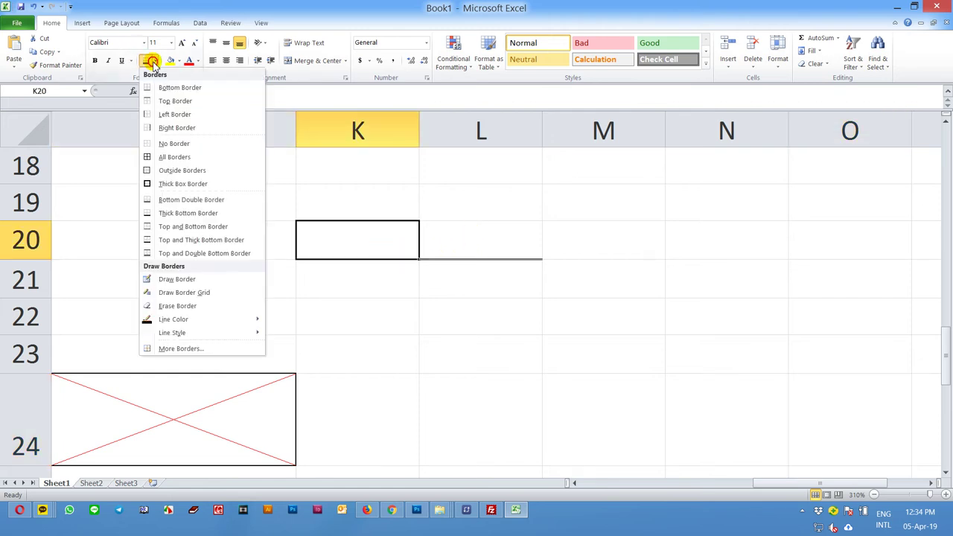
click(183, 216)
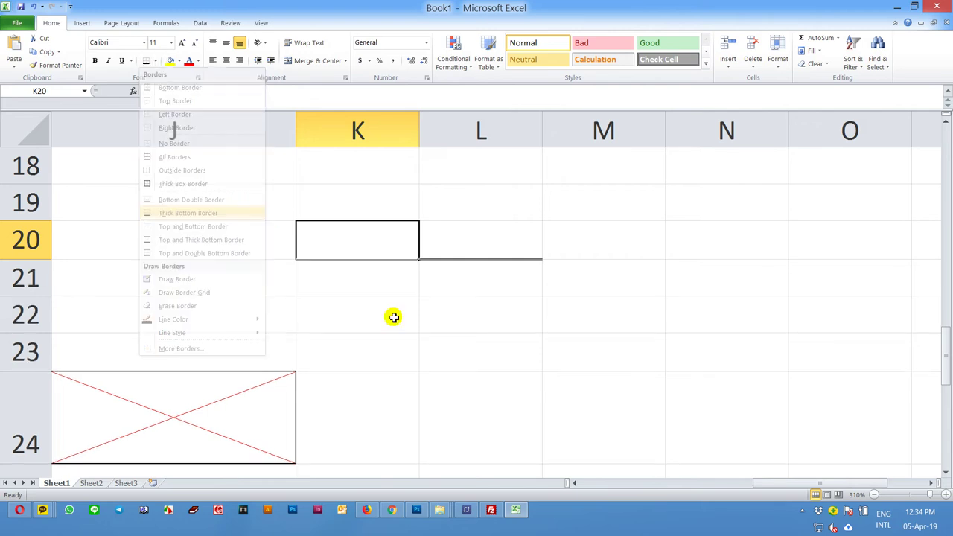
click(447, 337)
- Give cell J20 a Top and Double Bottom Border
click(234, 249)
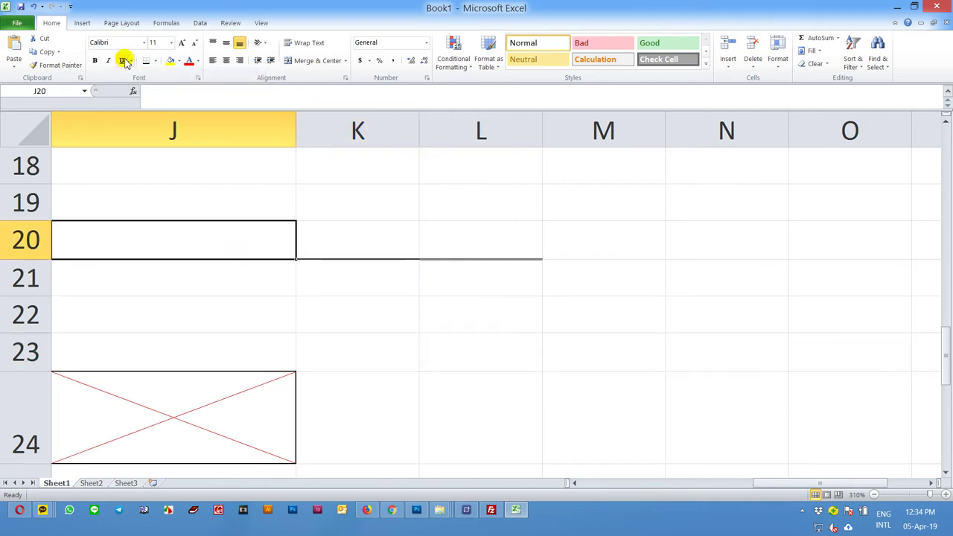
click(155, 61)
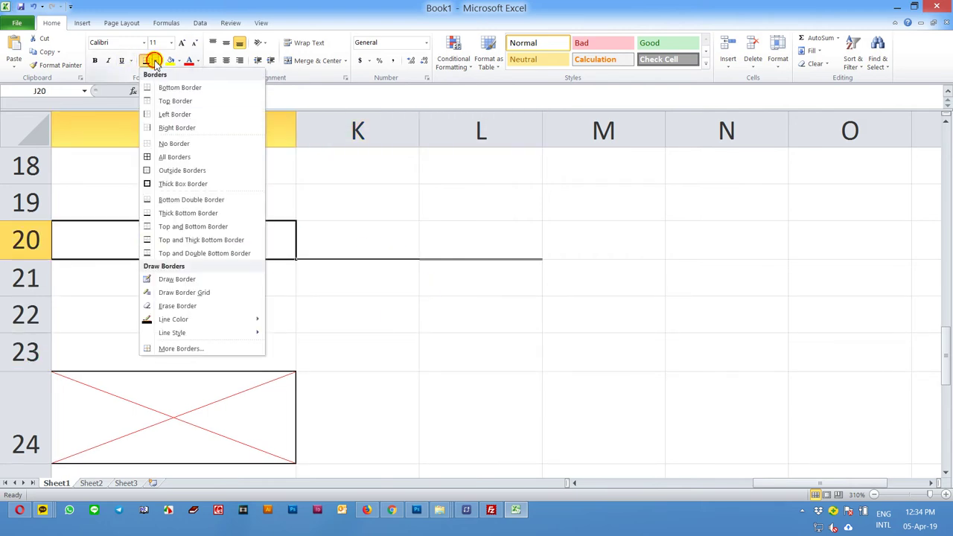
click(181, 254)
click(434, 318)
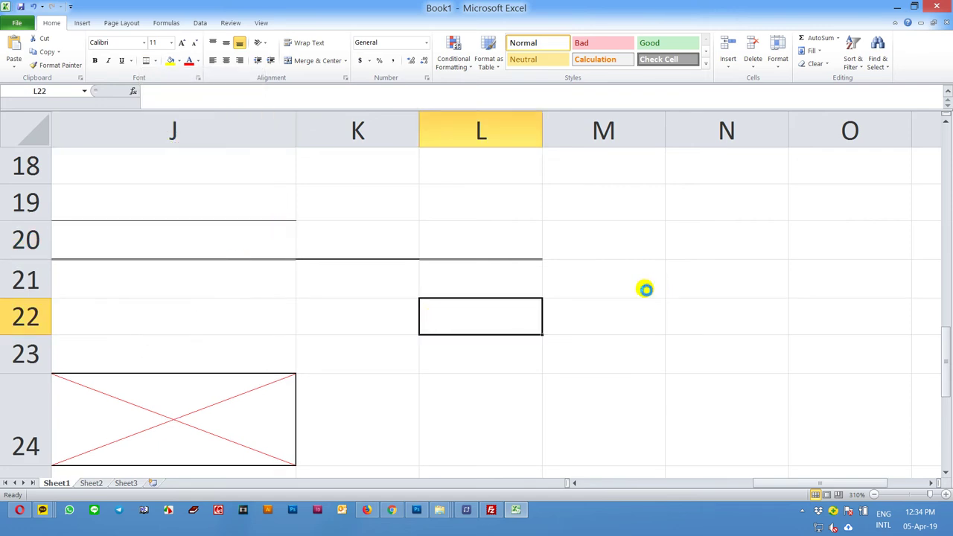
ctrl+scroll(645, 289, down, 4)
ctrl+scroll(645, 288, down, 4)
click(655, 283)
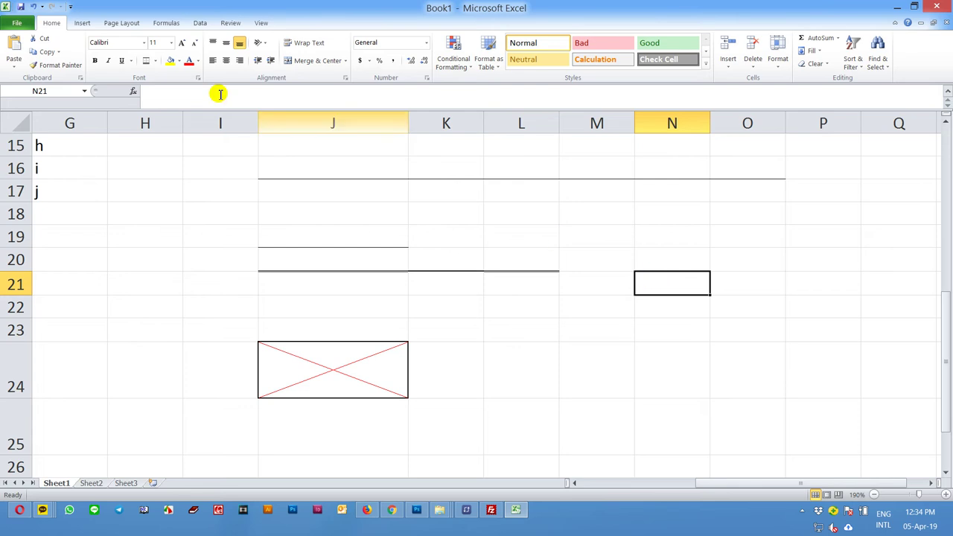
- With Draw Border, box N20:N21 and draw lines along N18:N19, column O and around N23:O24
click(155, 61)
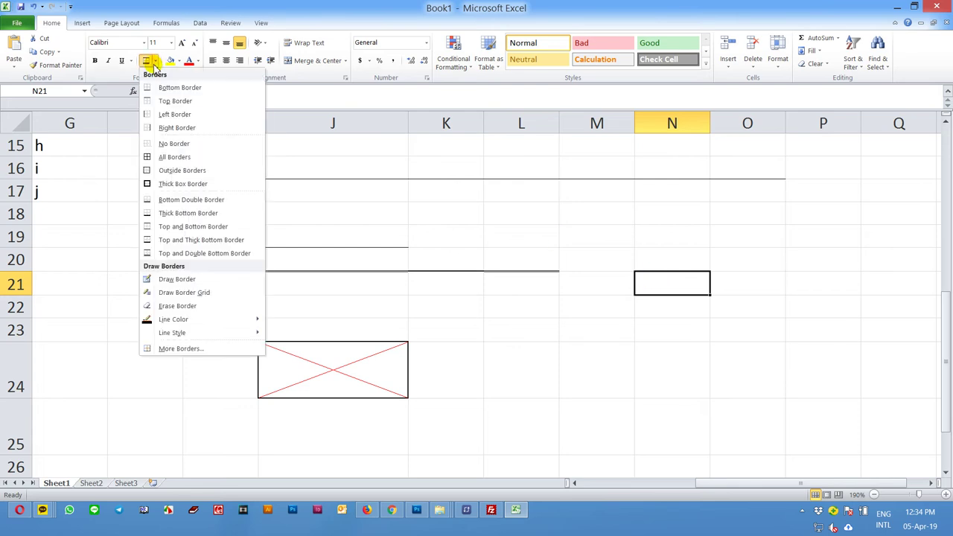
click(186, 278)
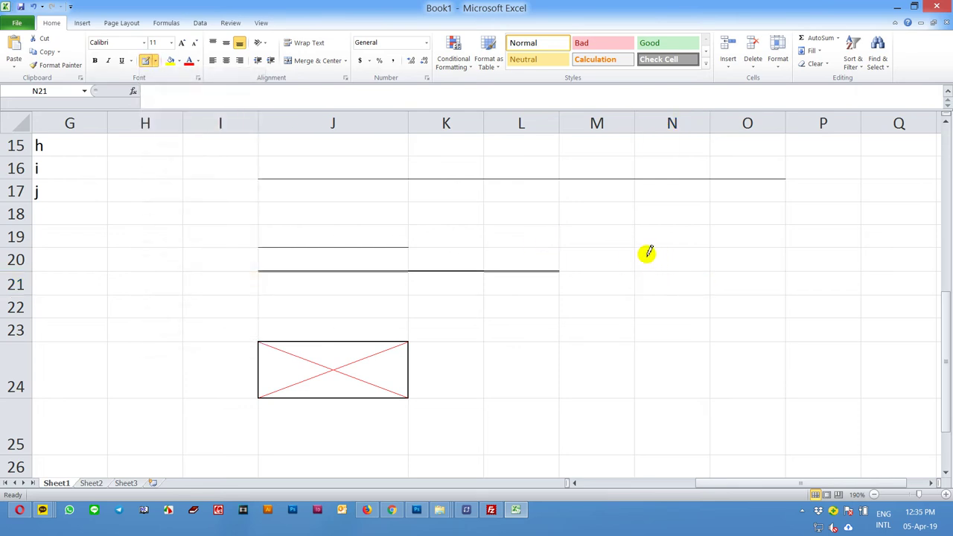
drag(647, 254, 701, 274)
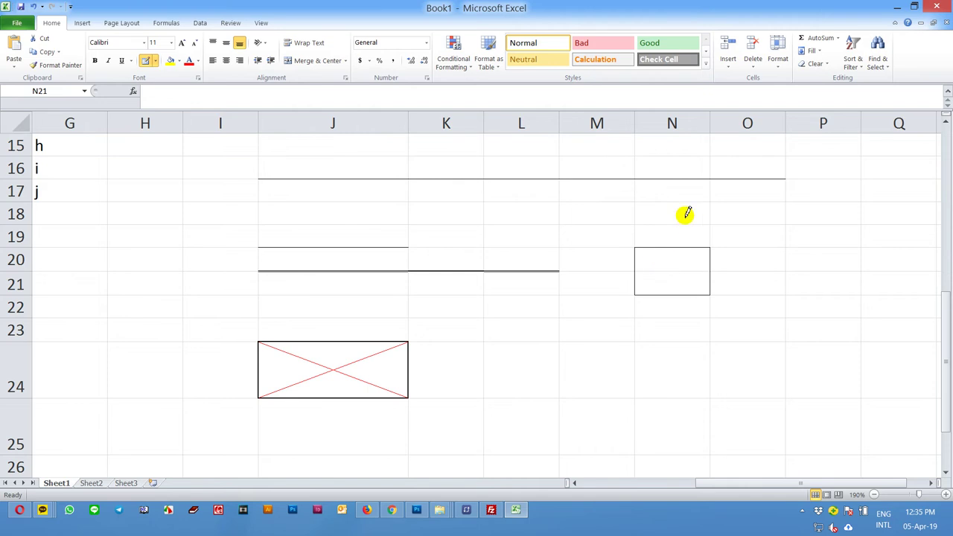
mouse_move(686, 212)
mouse_down()
mouse_move(652, 226)
mouse_move(715, 204)
mouse_move(710, 238)
mouse_move(705, 223)
mouse_up()
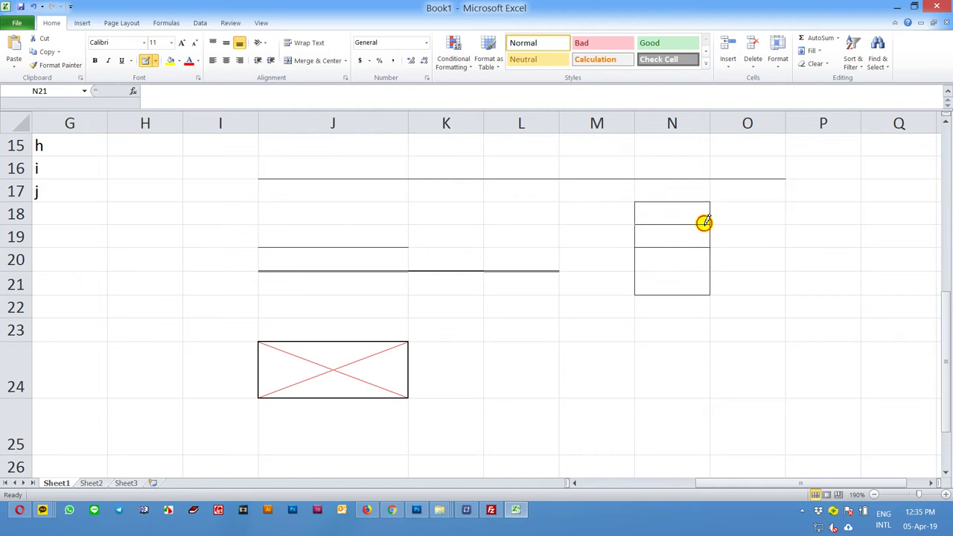
drag(782, 204, 783, 268)
drag(679, 333, 776, 332)
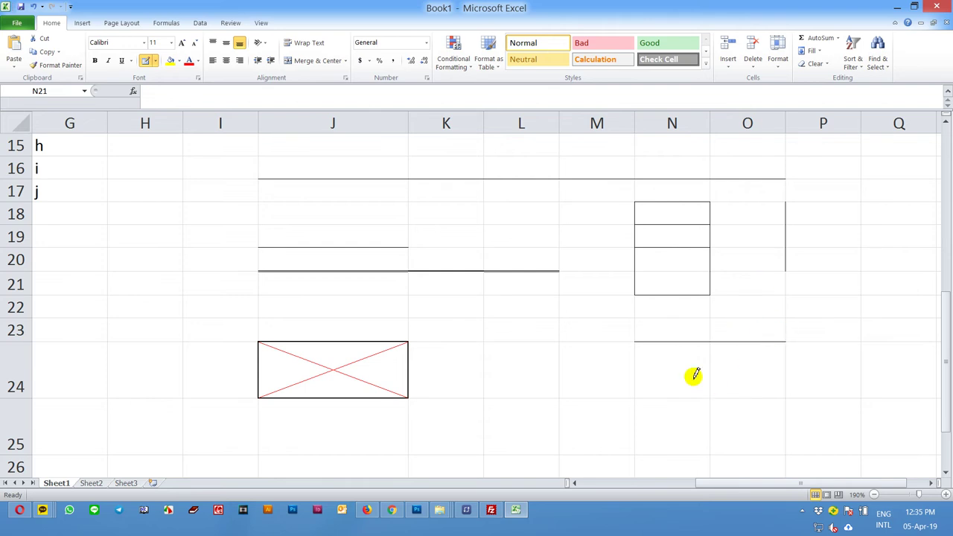
drag(694, 375, 712, 364)
- Draw borders boxing L24 and M24, a top line across K24:M24, and an outline around J21
drag(581, 332, 581, 376)
drag(502, 355, 491, 396)
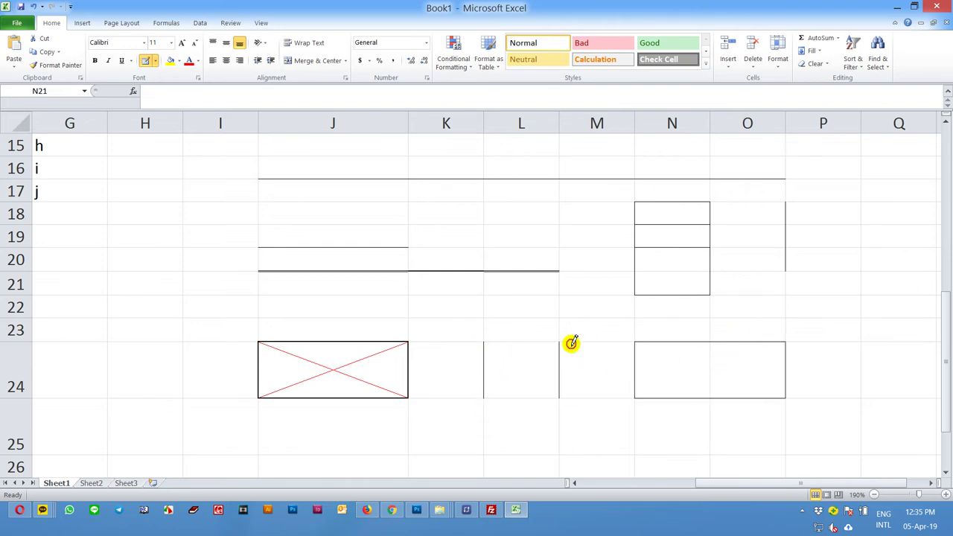
drag(571, 343, 425, 343)
drag(499, 396, 562, 395)
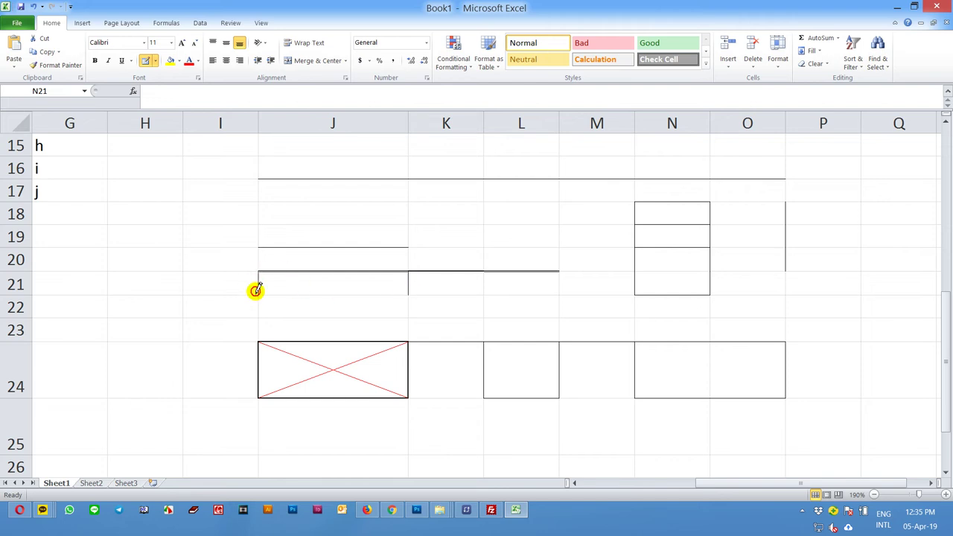
drag(256, 290, 406, 294)
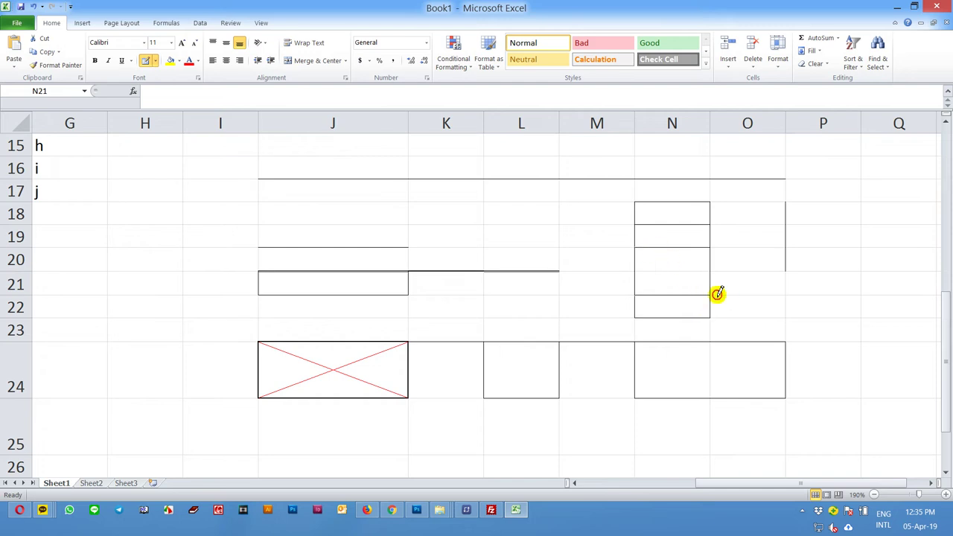
- Add borders down column O, a diagonal across L18, and boxes around J18:J19 and I18:I21
drag(715, 293, 695, 266)
mouse_move(526, 201)
mouse_down()
mouse_move(546, 222)
mouse_move(464, 238)
mouse_up()
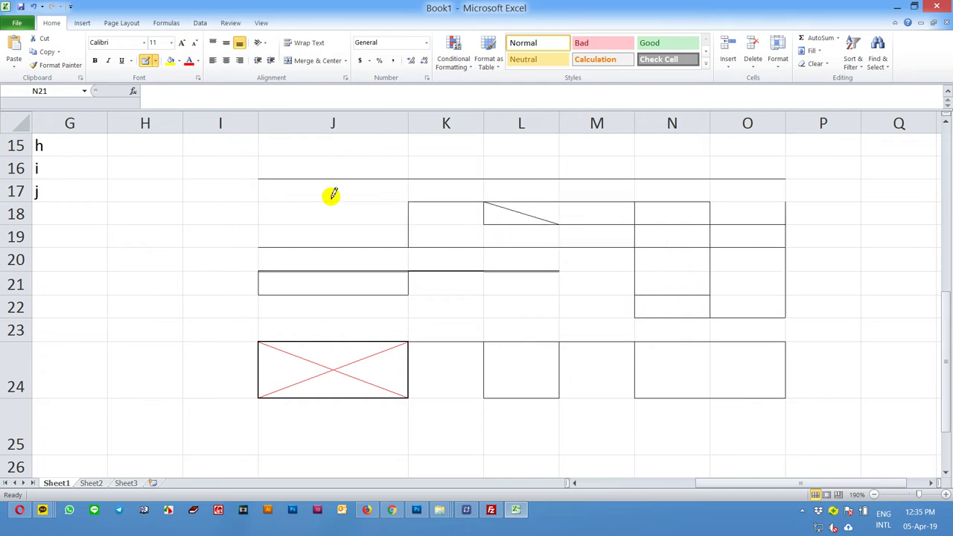
drag(260, 203, 362, 226)
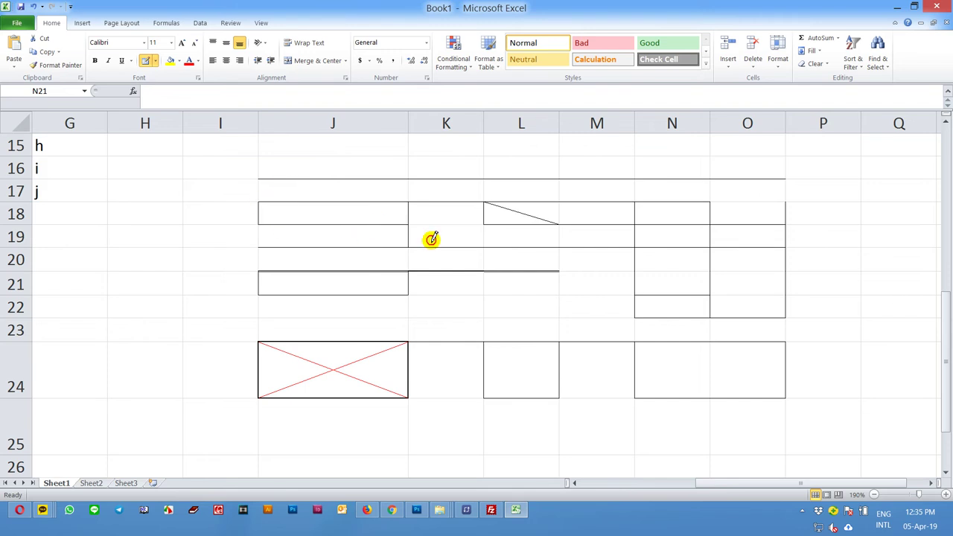
drag(221, 227, 207, 238)
drag(187, 278, 268, 268)
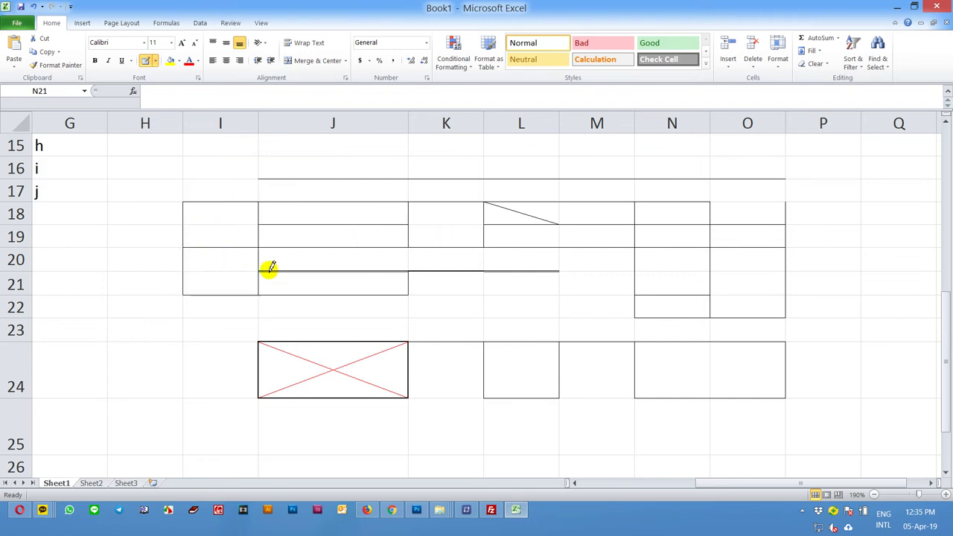
click(154, 61)
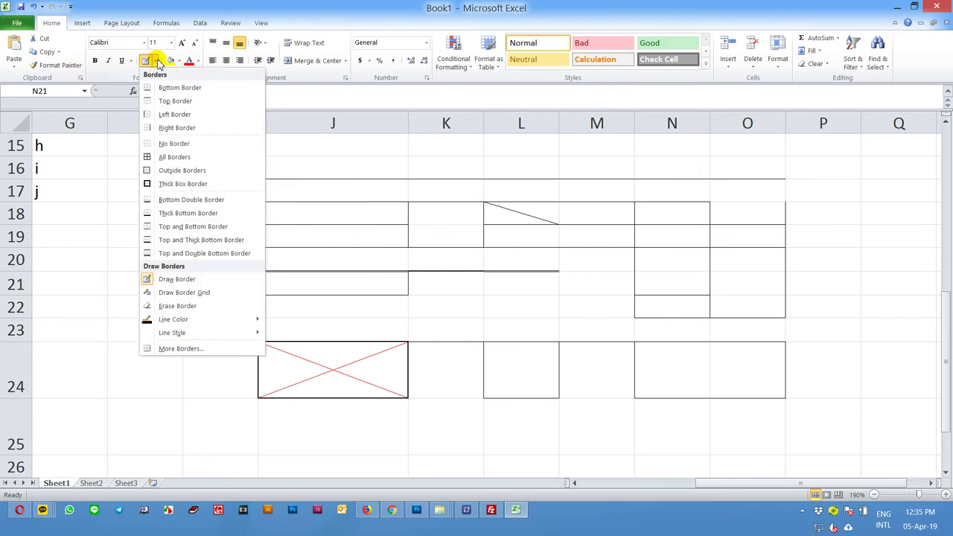
- Draw a border grid over G19:H24
click(189, 295)
mouse_move(100, 225)
mouse_down()
mouse_move(137, 245)
mouse_move(155, 347)
mouse_up()
mouse_move(792, 241)
mouse_down()
mouse_move(873, 311)
mouse_move(881, 336)
mouse_up()
scroll(866, 328, down, 3)
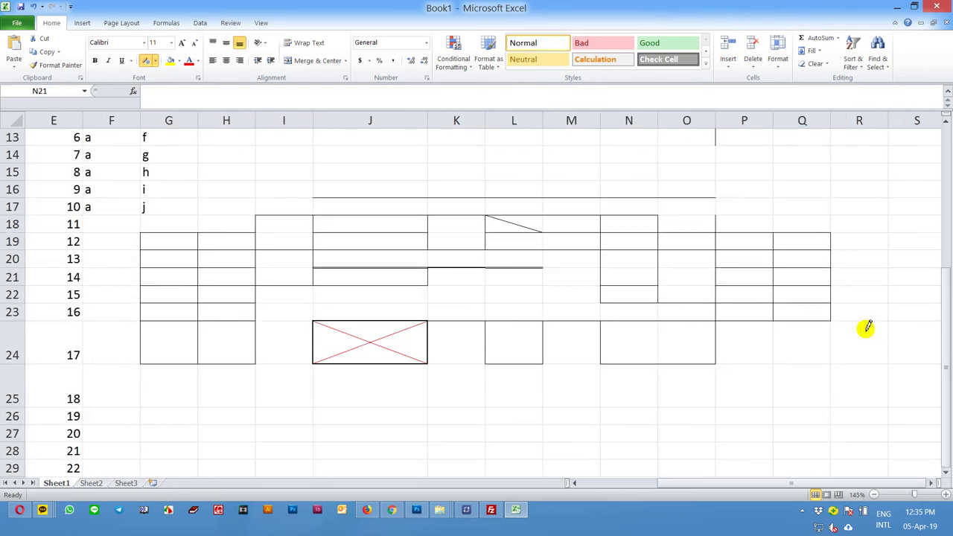
- Erase stray borders in L18:M21, P19:P21, J24 and around O24, undoing the last erase
click(157, 63)
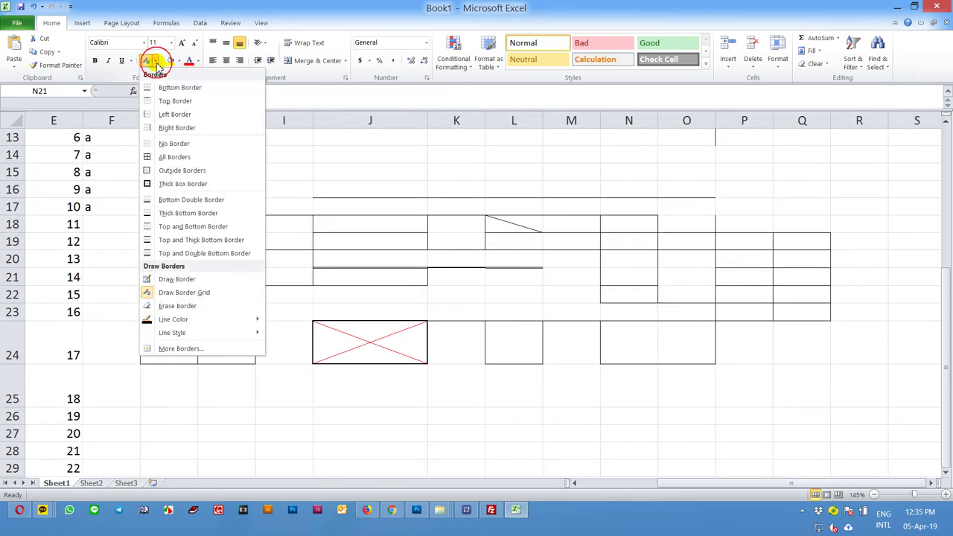
click(207, 305)
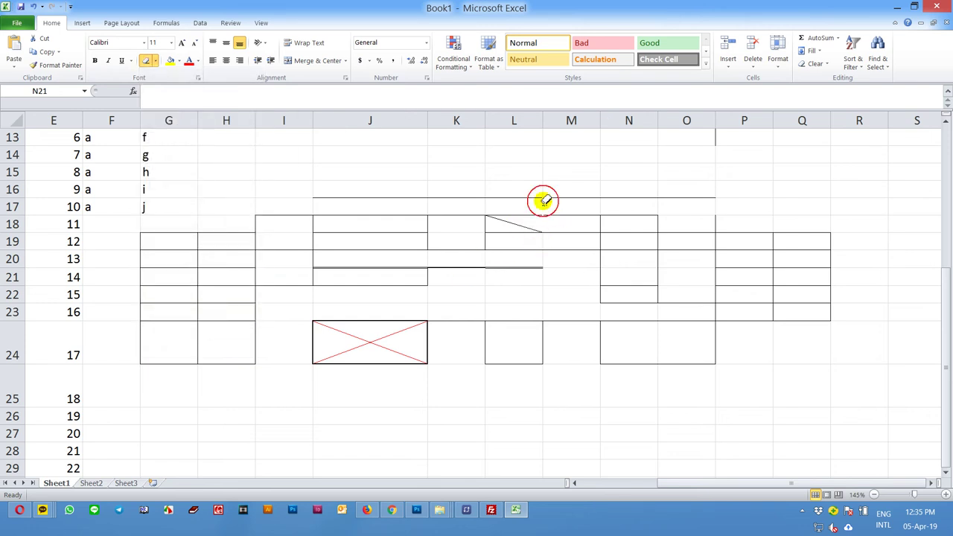
mouse_move(543, 201)
mouse_down()
mouse_move(617, 281)
mouse_move(628, 256)
mouse_up()
drag(729, 240, 744, 281)
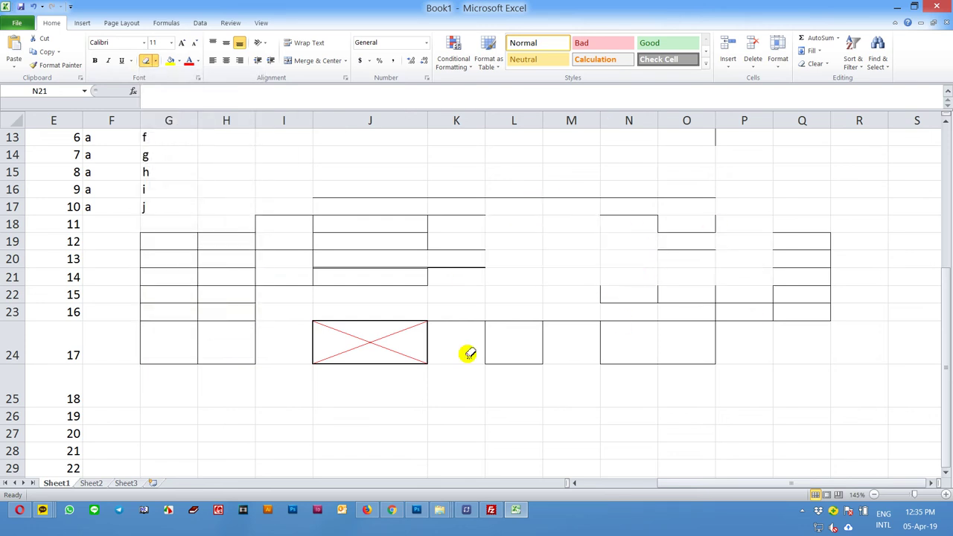
click(368, 342)
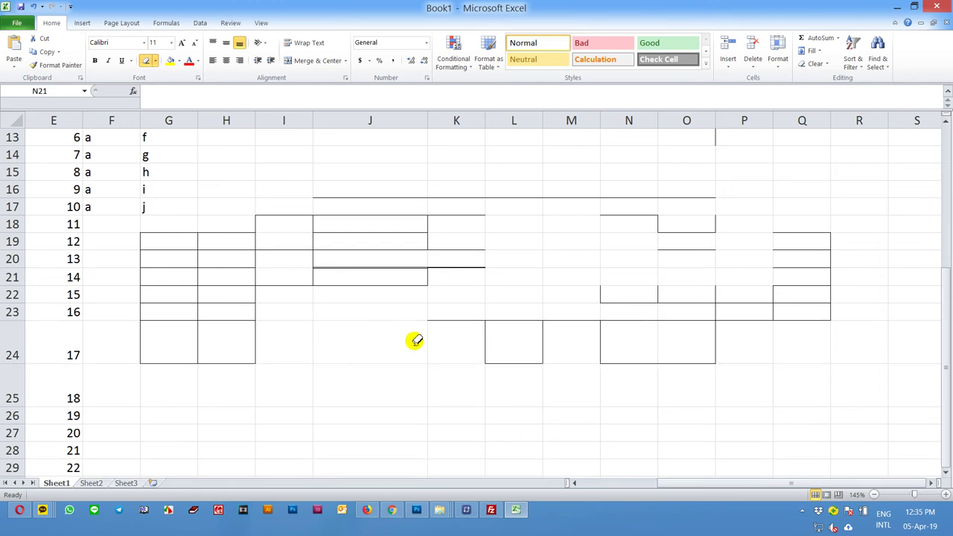
drag(613, 345, 739, 326)
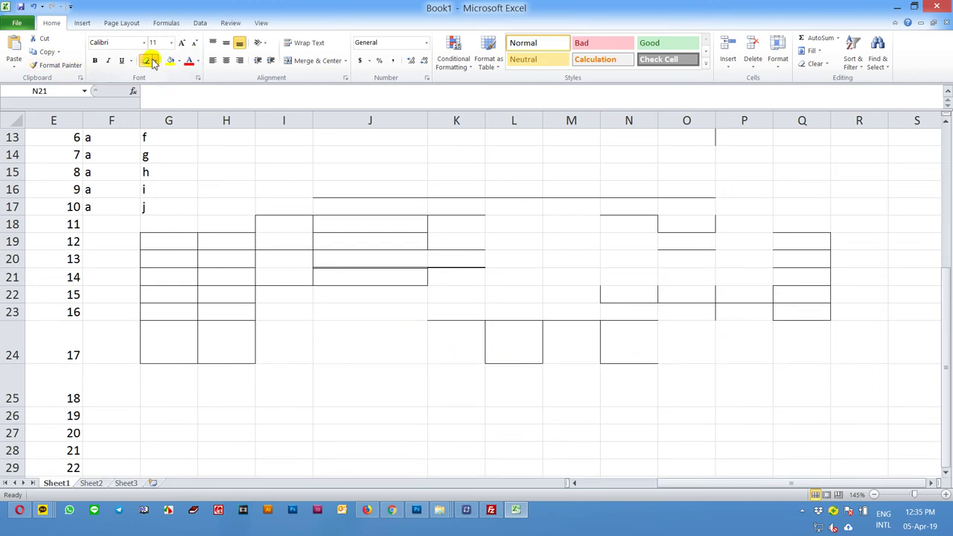
key(Escape)
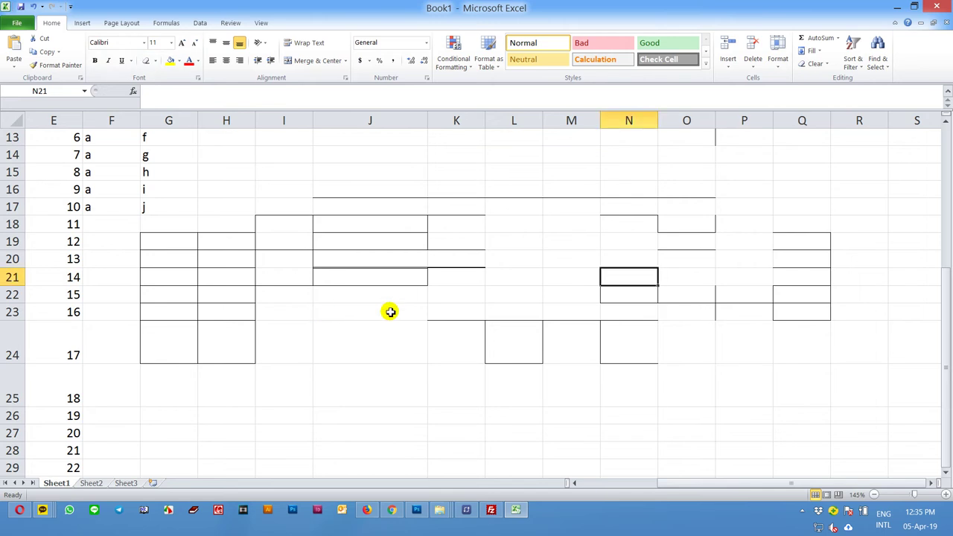
key(ctrl+z)
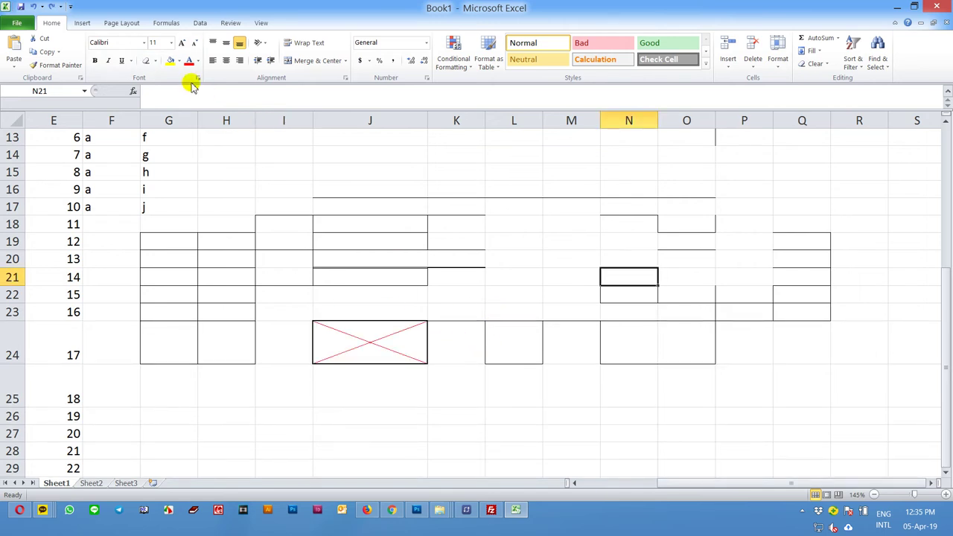
- Remove all borders, including the red diagonal X, from cell J24 with No Border
click(404, 337)
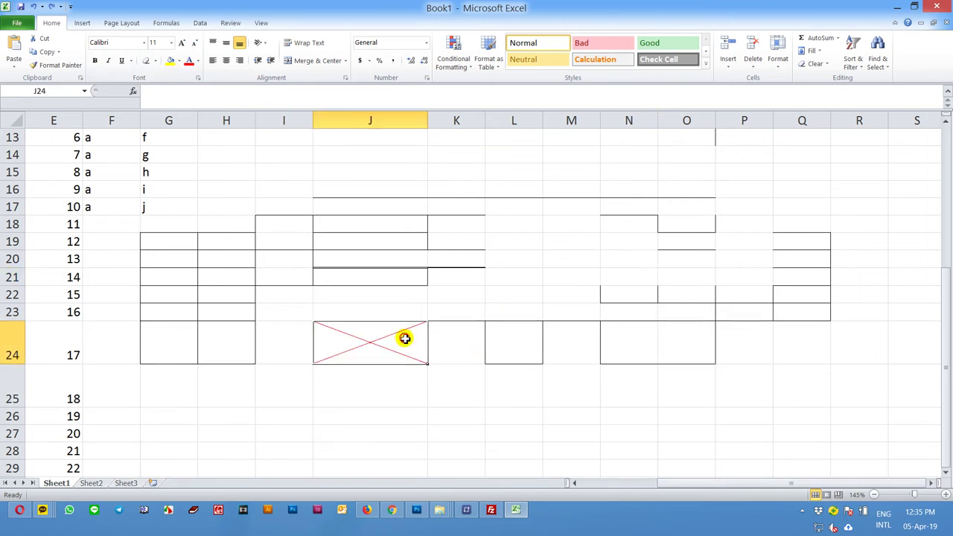
click(156, 62)
click(185, 145)
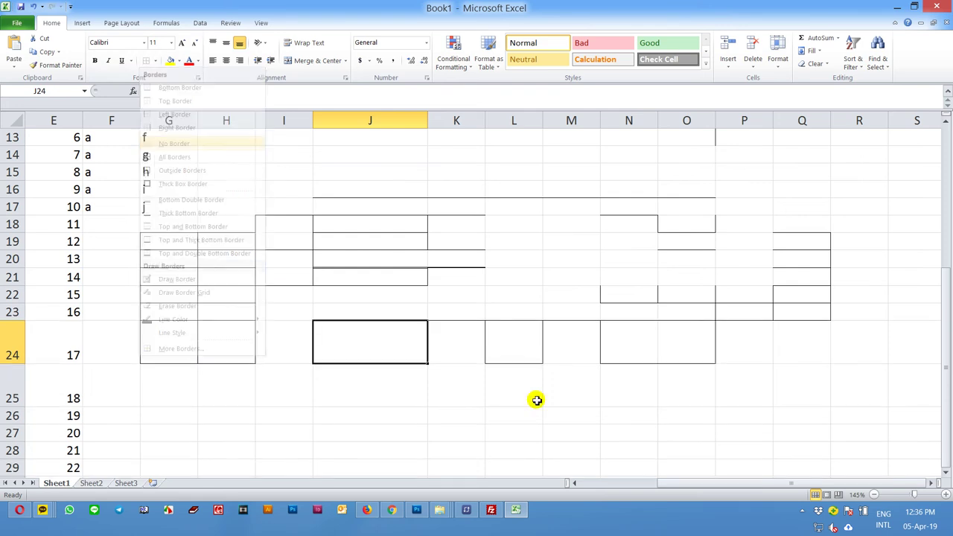
click(642, 424)
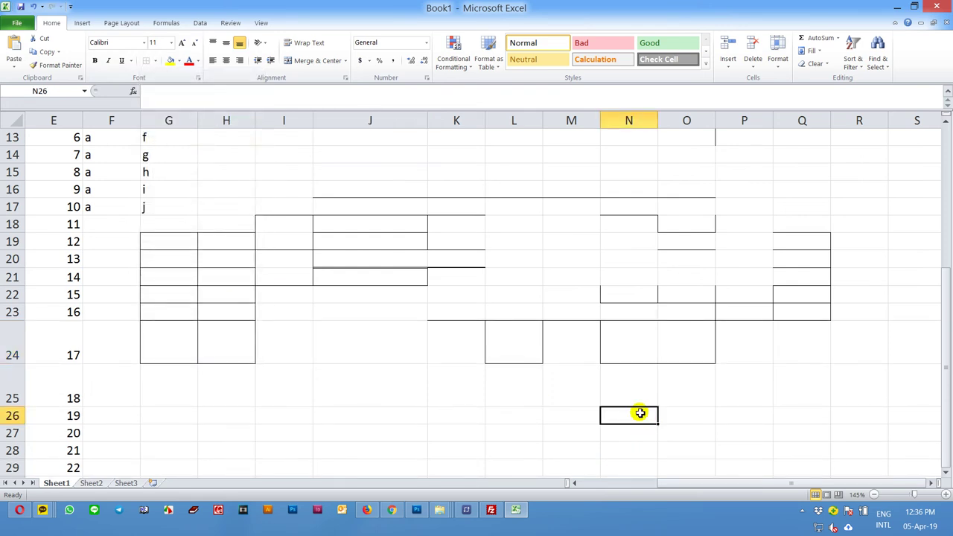
click(369, 322)
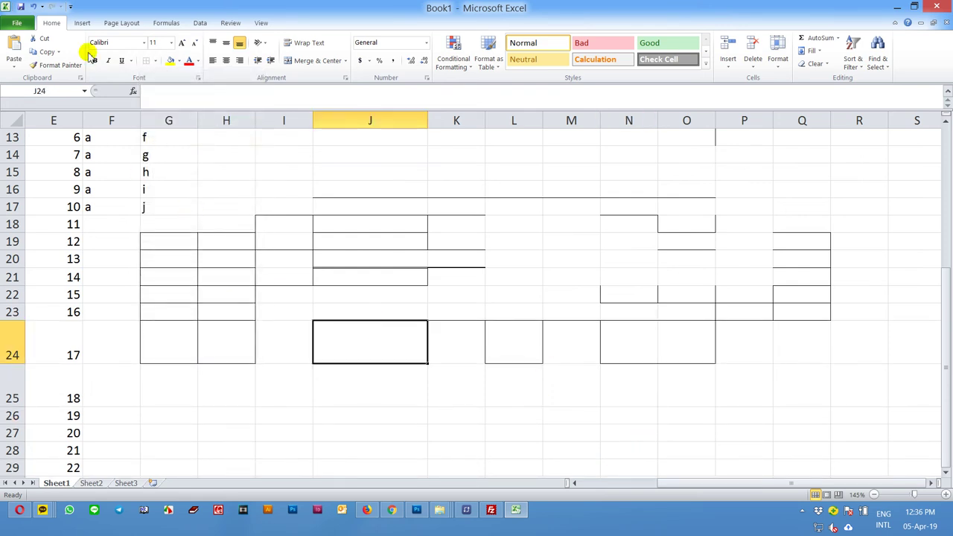
click(155, 62)
- Set the border line colour to dark blue and draw borders under L26 and along N25:N26
click(203, 325)
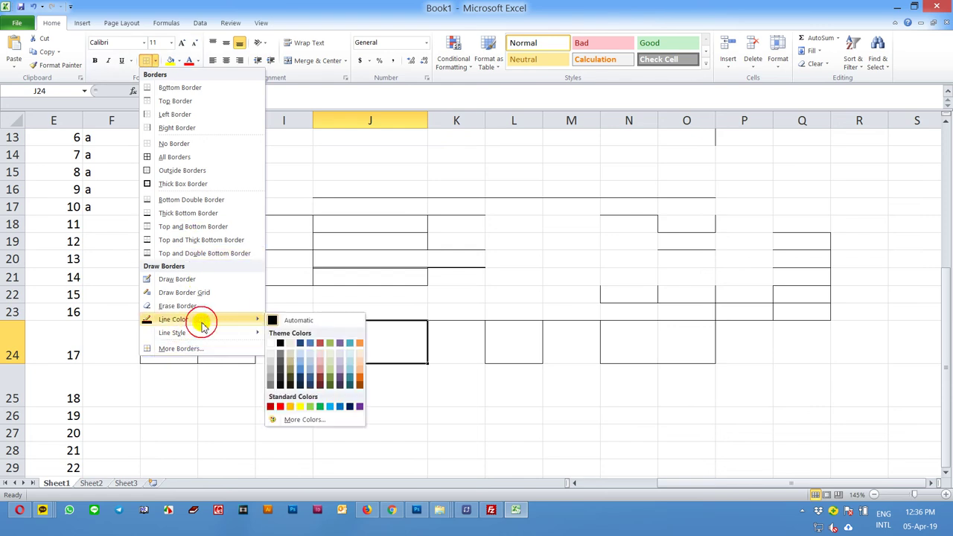
click(340, 407)
click(495, 422)
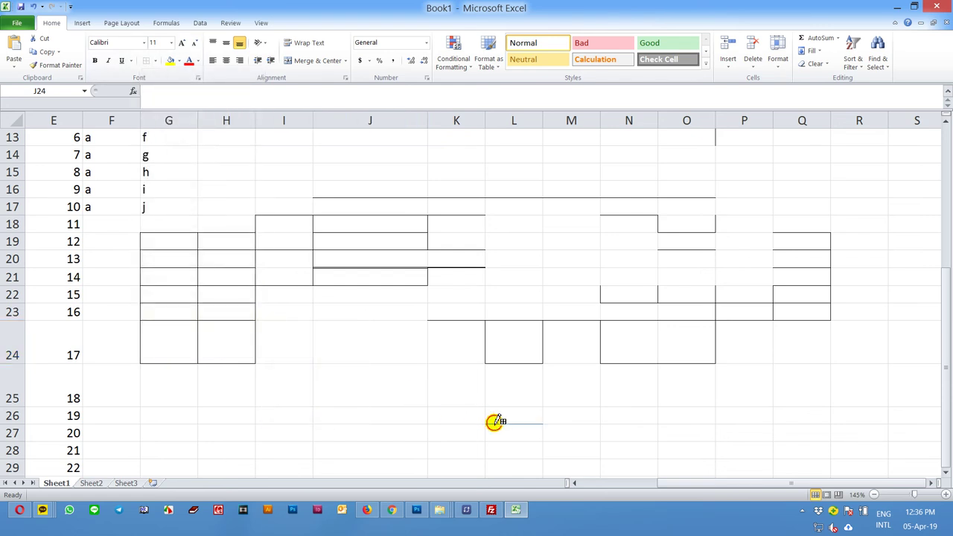
mouse_move(619, 430)
mouse_down()
mouse_move(620, 377)
mouse_move(541, 399)
mouse_up()
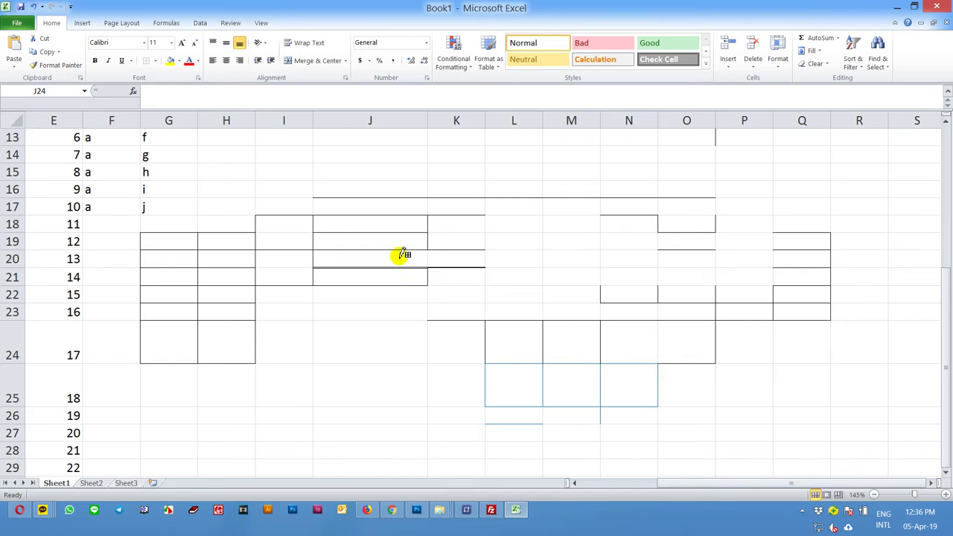
key(Escape)
- Switch to a dashed line style and drag a dashed border grid across J16:Q25
click(618, 386)
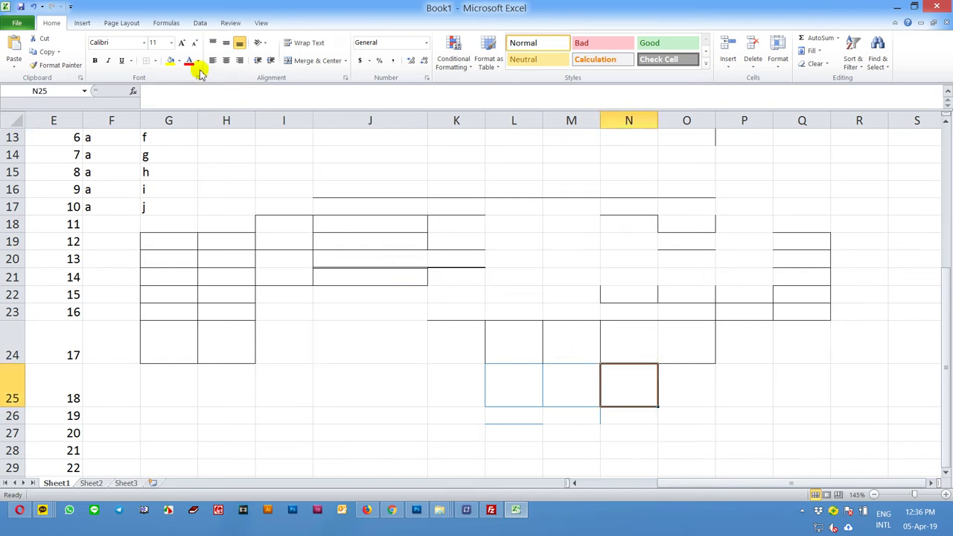
click(155, 60)
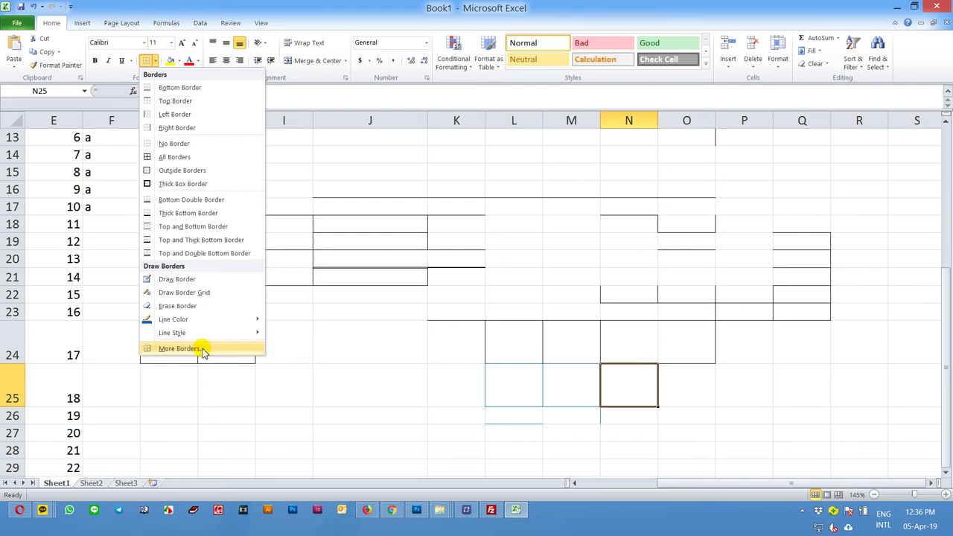
mouse_move(206, 332)
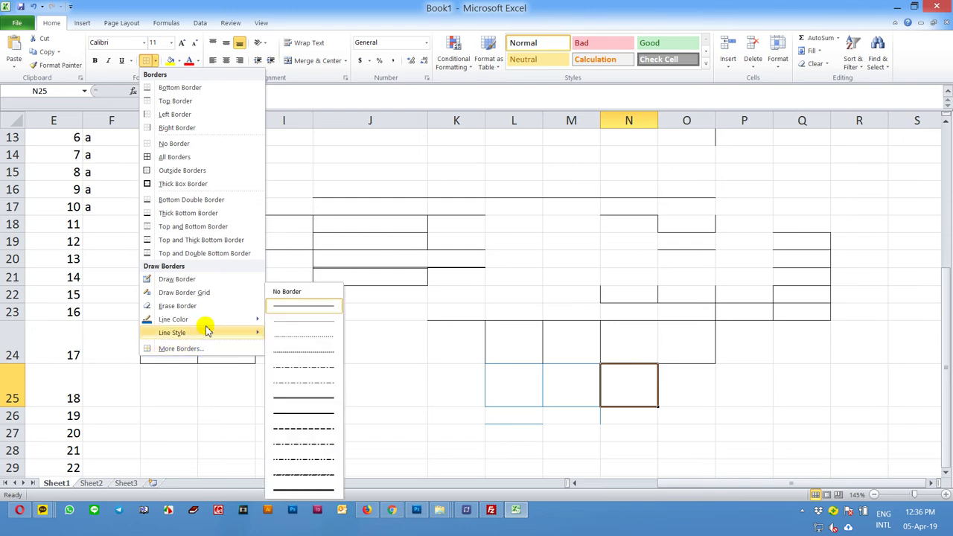
click(325, 434)
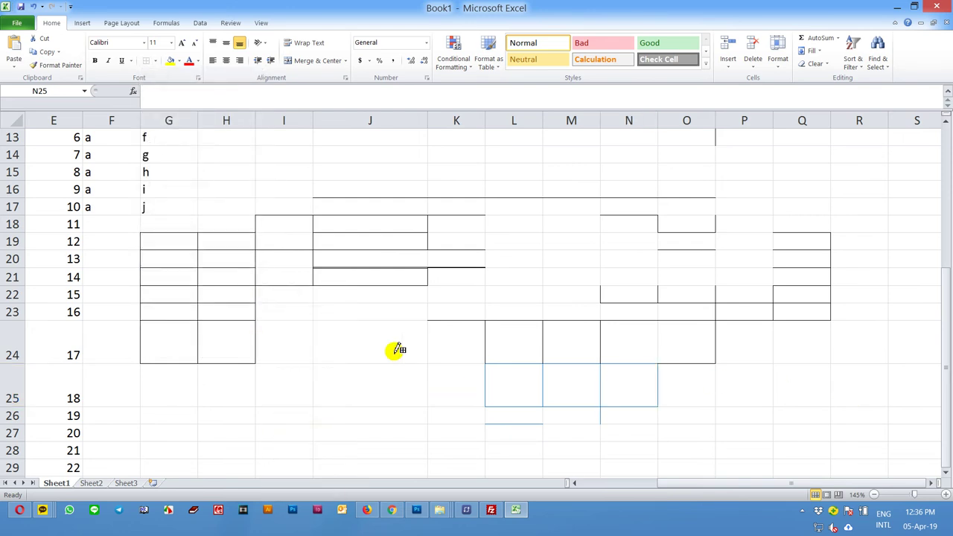
drag(336, 347, 395, 405)
mouse_move(439, 252)
mouse_down()
mouse_move(576, 238)
mouse_move(712, 308)
mouse_up()
drag(336, 179, 621, 318)
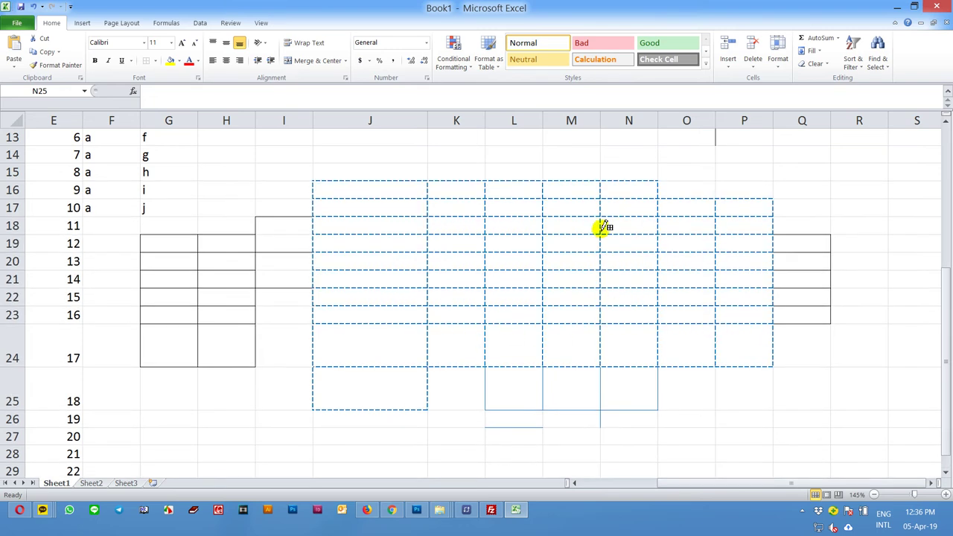
drag(815, 199, 793, 298)
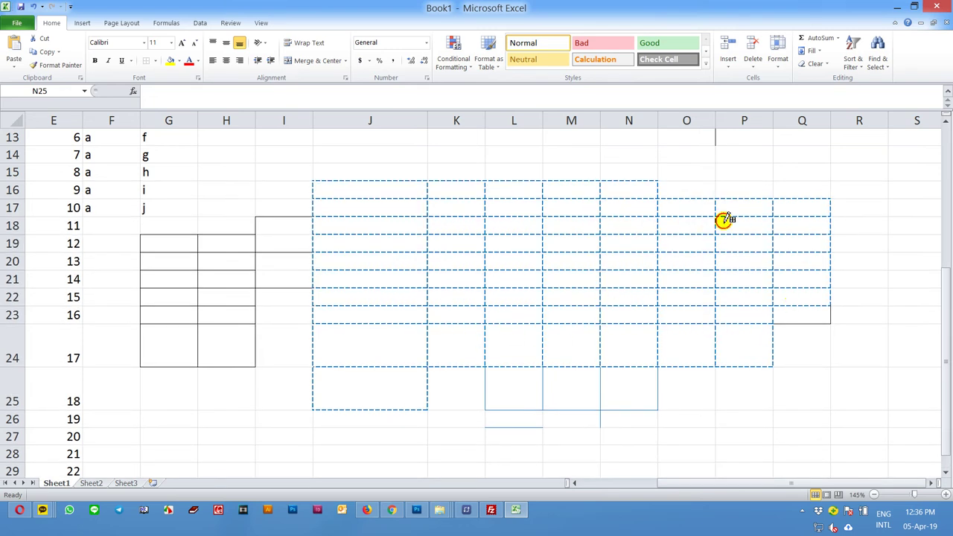
drag(717, 313, 832, 387)
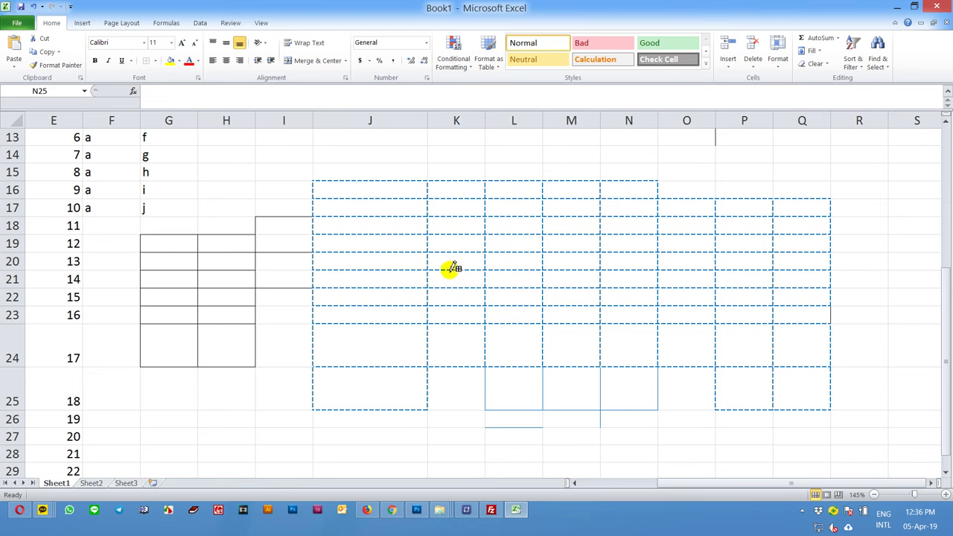
- Stop drawing borders and select the table range J16:Q25
click(154, 60)
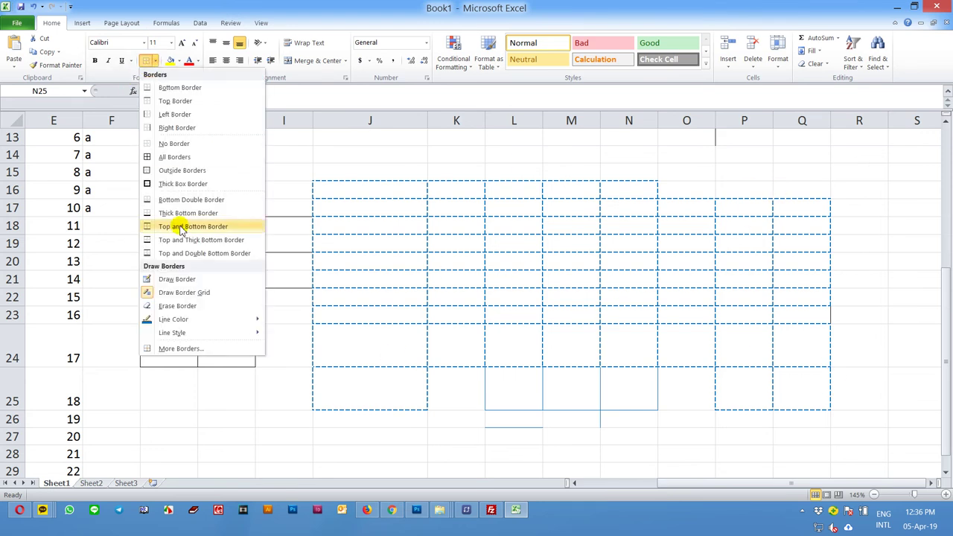
click(277, 284)
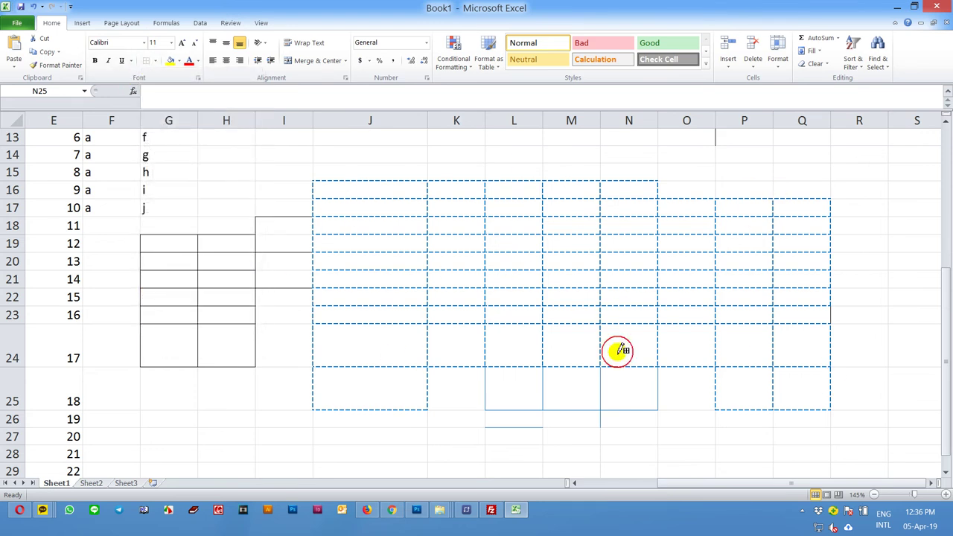
key(Escape)
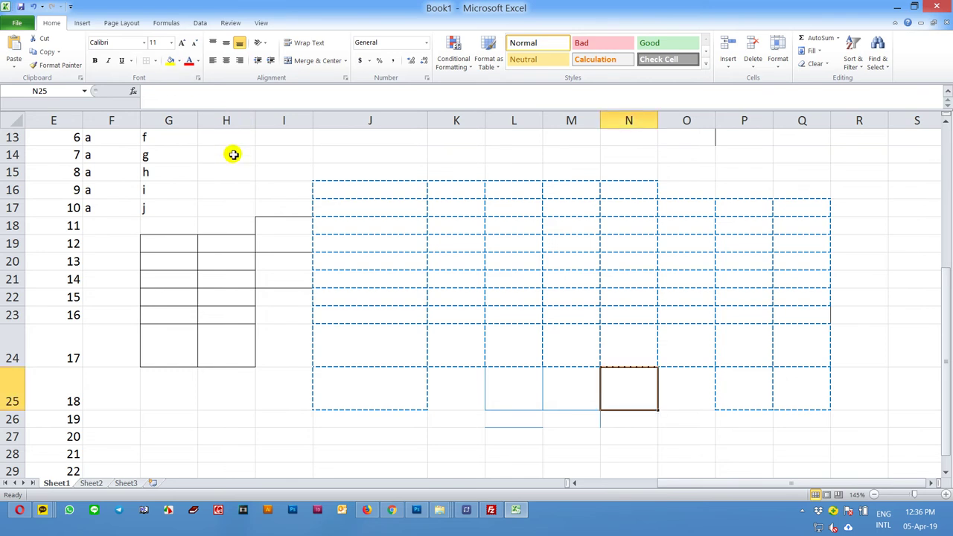
drag(369, 190, 668, 327)
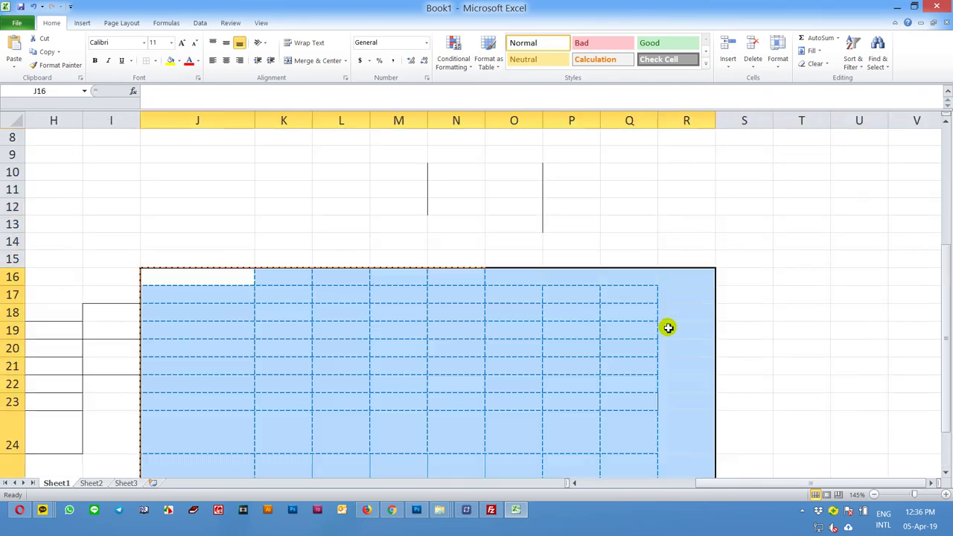
scroll(668, 328, down, 2)
drag(630, 376, 630, 376)
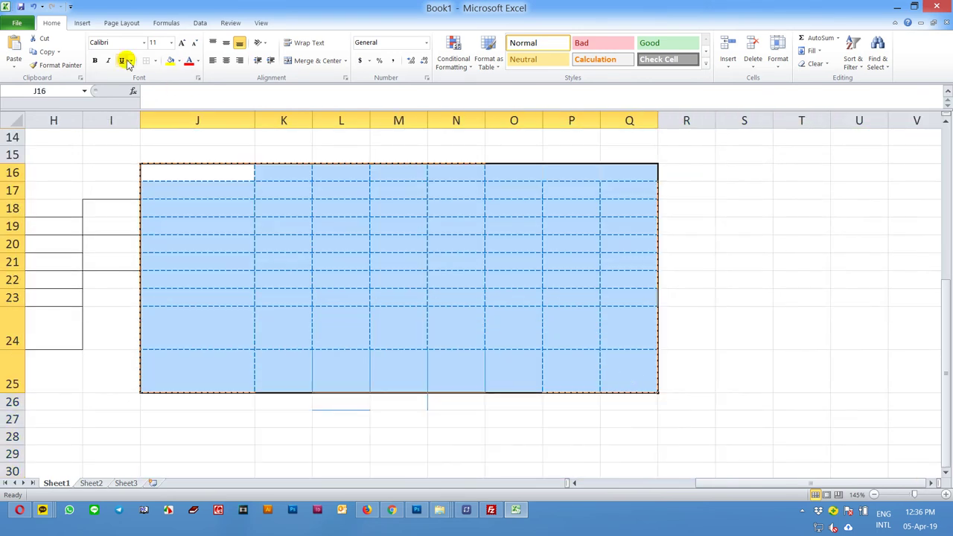
- In the Format Cells Border tab, try thick middle, top, bottom and right borders
click(154, 60)
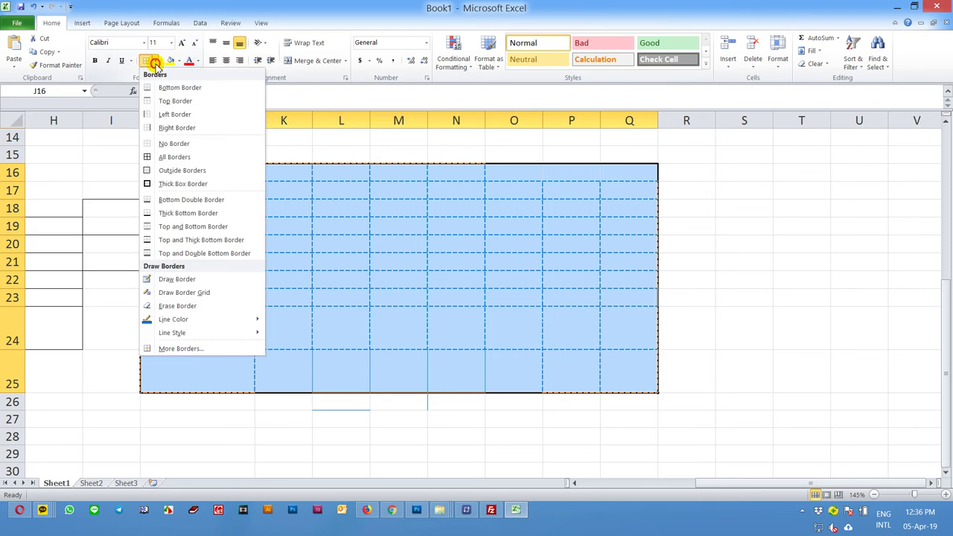
click(212, 346)
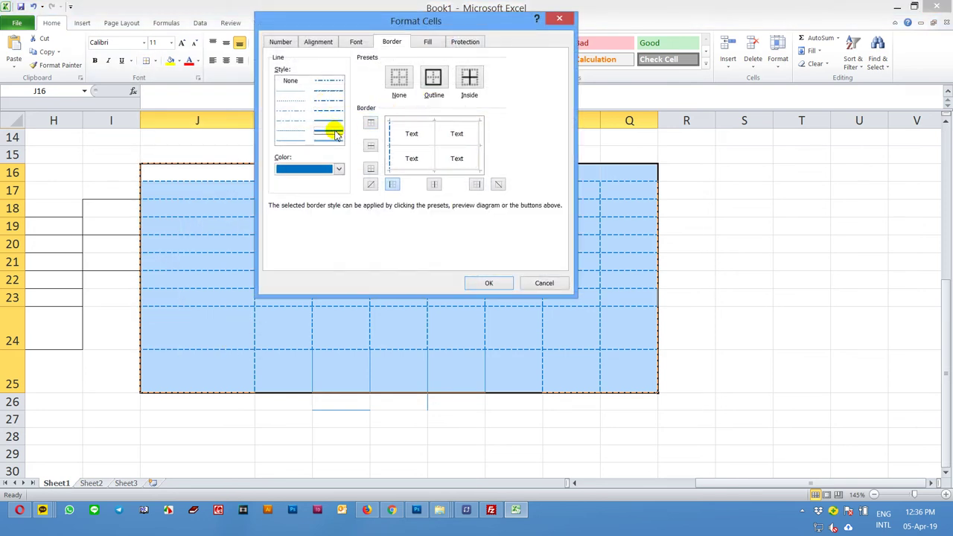
click(335, 134)
click(432, 153)
click(457, 137)
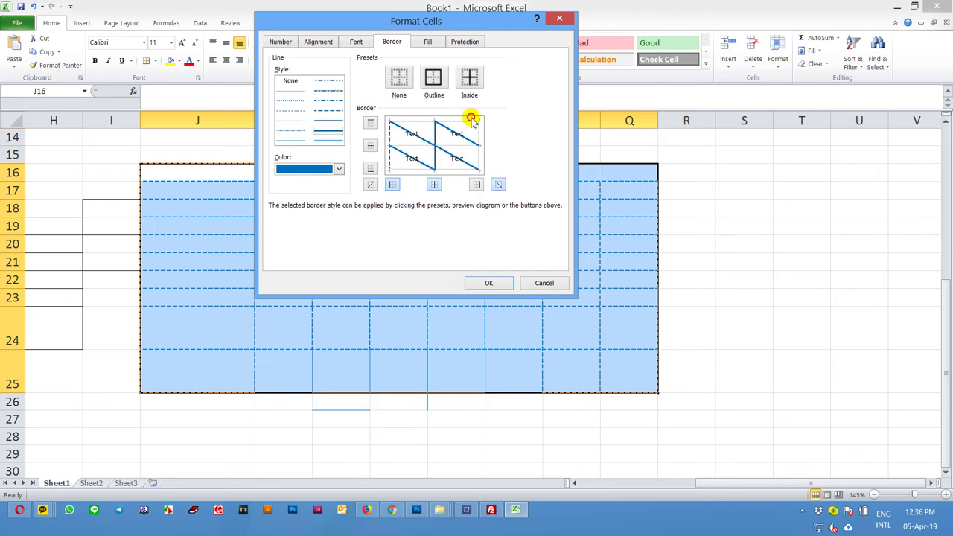
click(471, 119)
click(479, 153)
click(447, 169)
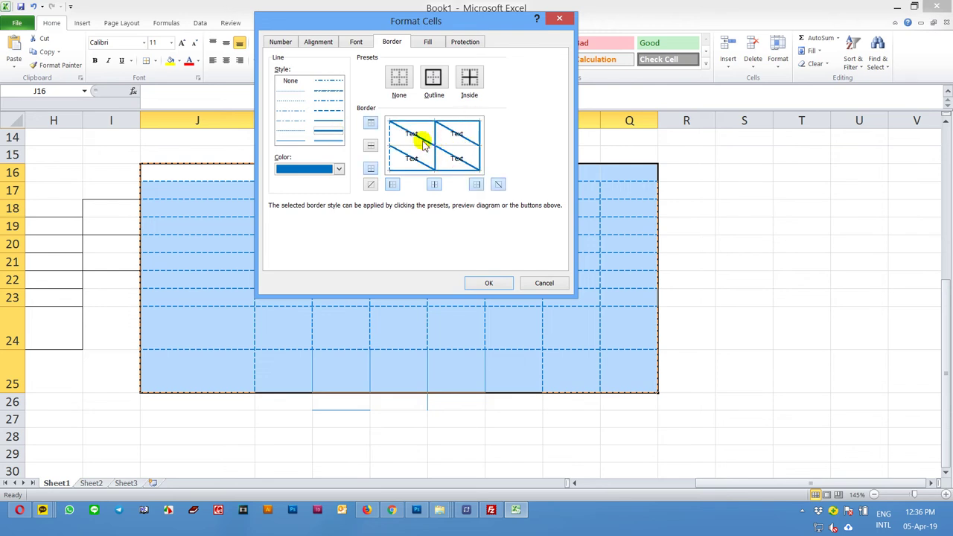
click(422, 144)
click(427, 147)
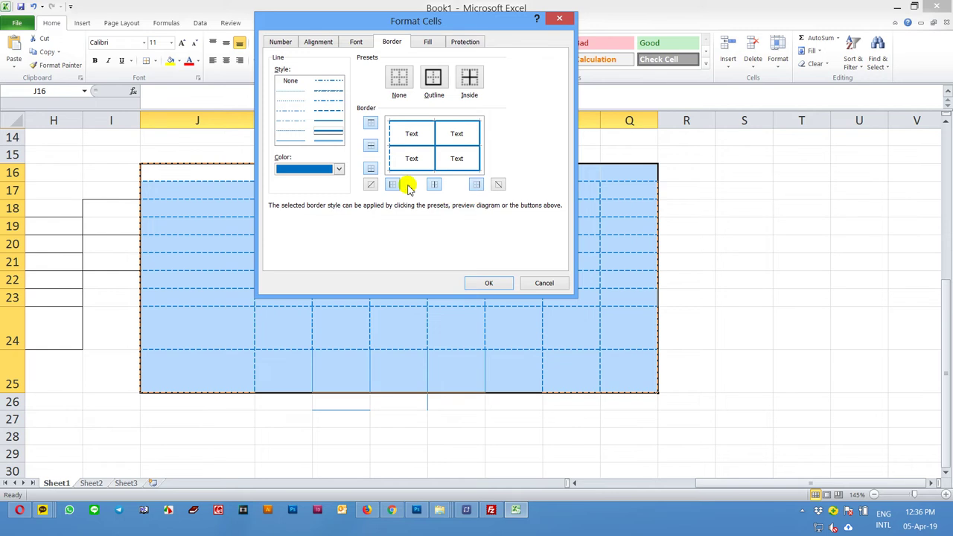
- Give the table a solid light blue outline and dashed light blue inside gridlines
click(339, 169)
click(340, 270)
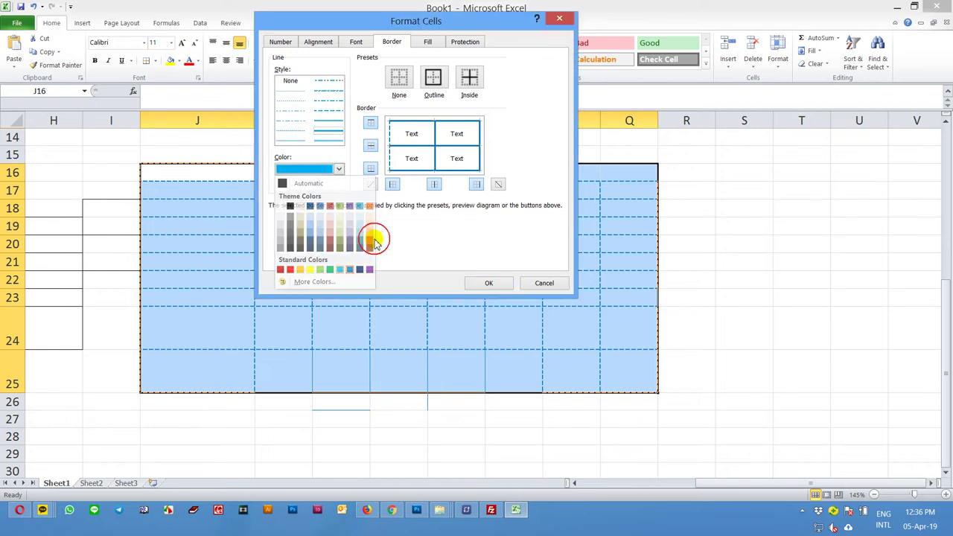
click(469, 77)
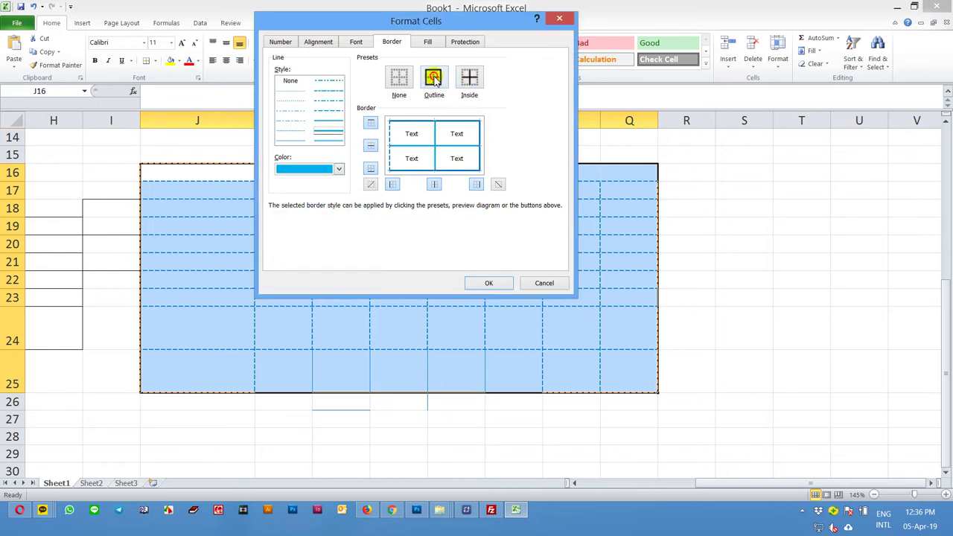
click(399, 77)
click(469, 77)
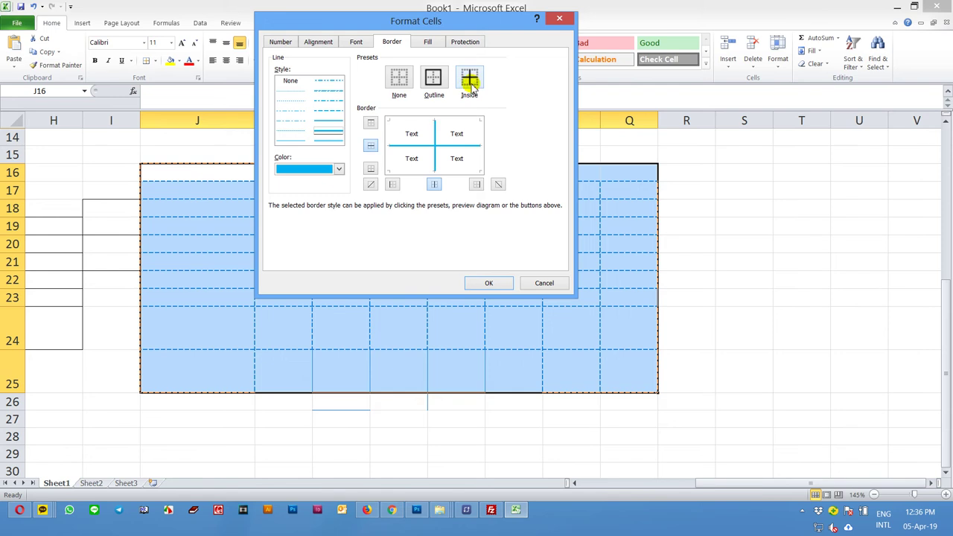
click(439, 81)
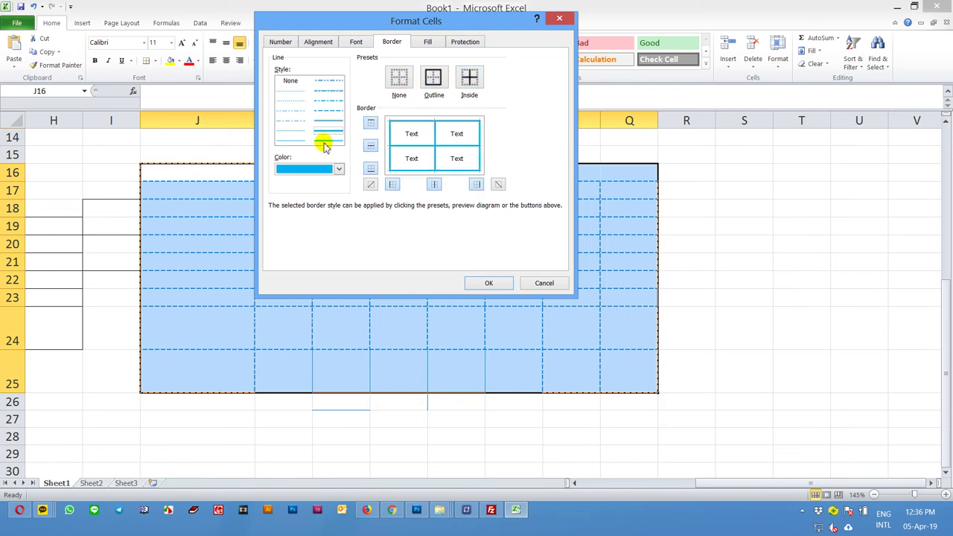
click(377, 136)
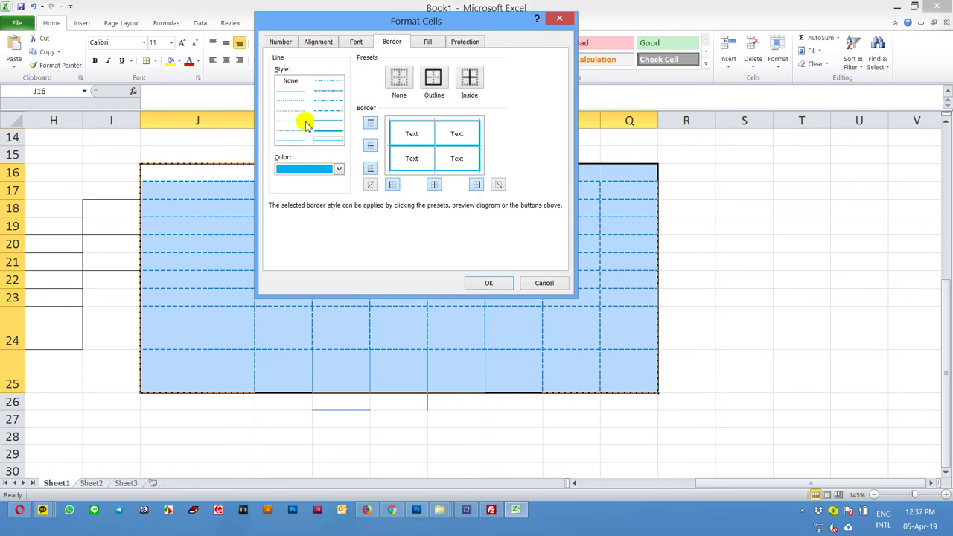
click(432, 148)
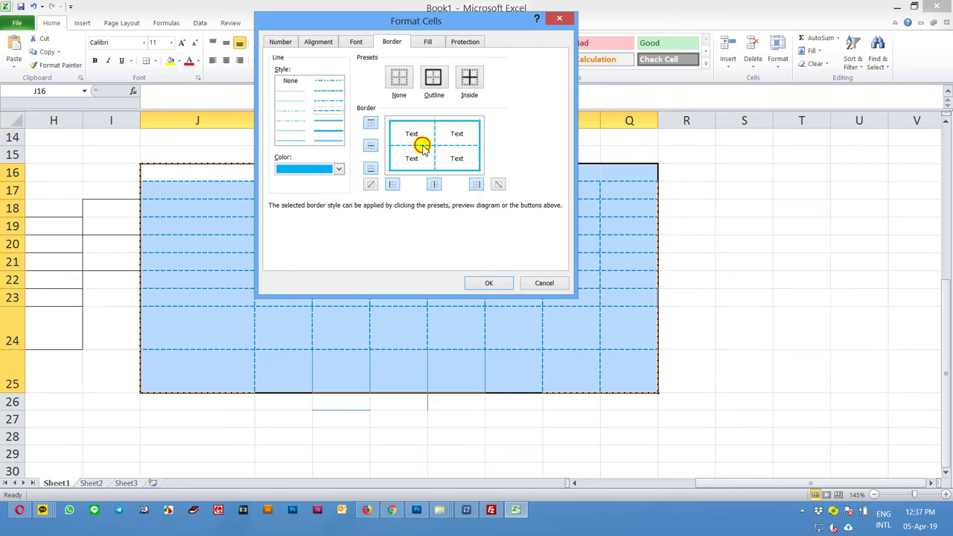
click(496, 283)
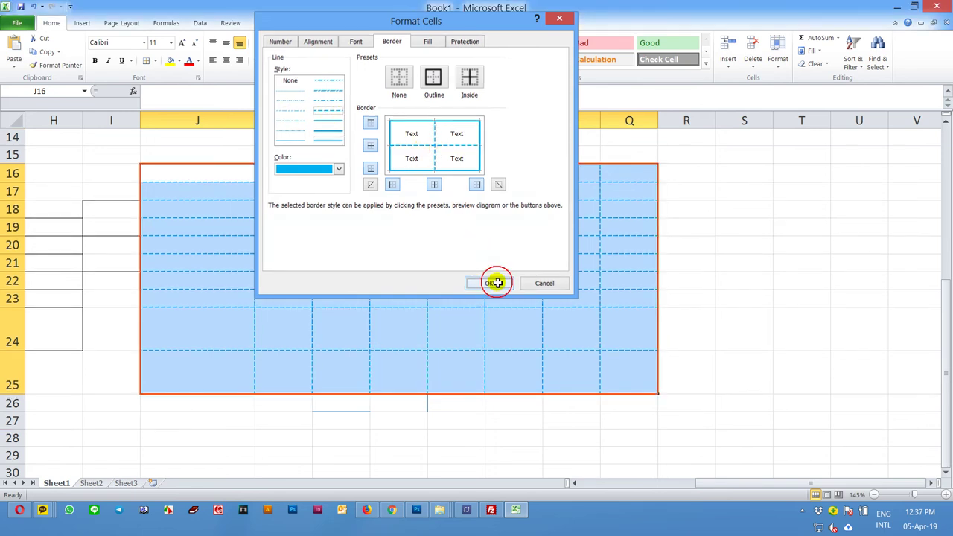
click(734, 277)
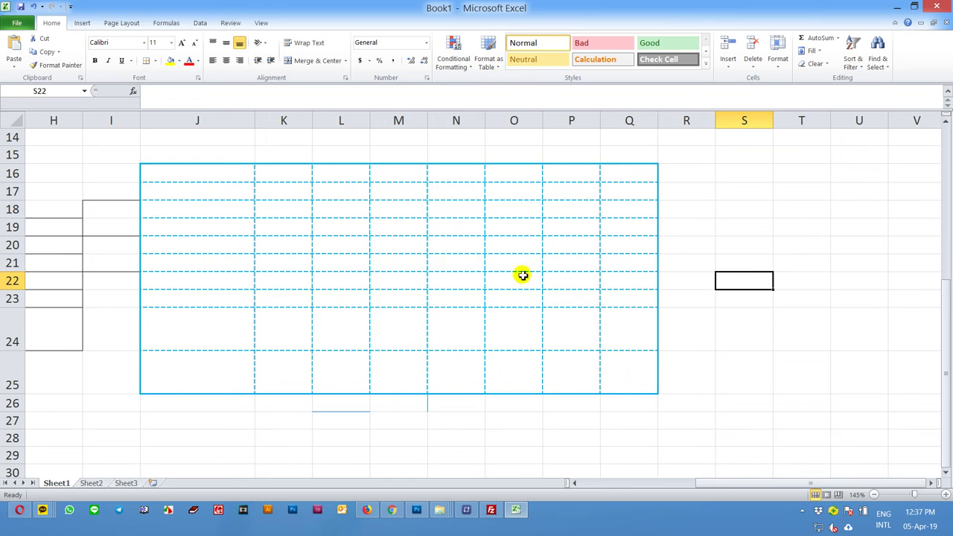
- Select J16:Q25 and choose More Borders from the Borders list
drag(188, 175, 623, 363)
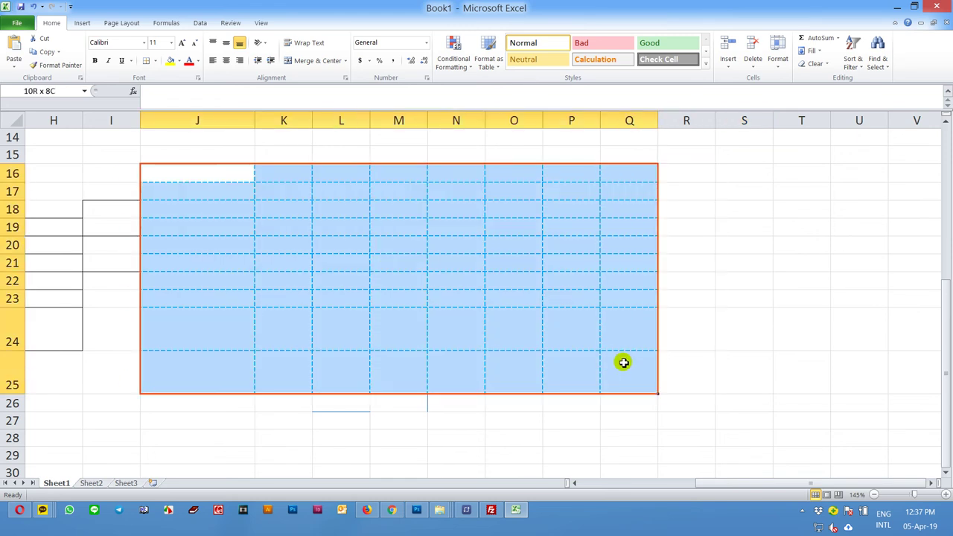
click(155, 62)
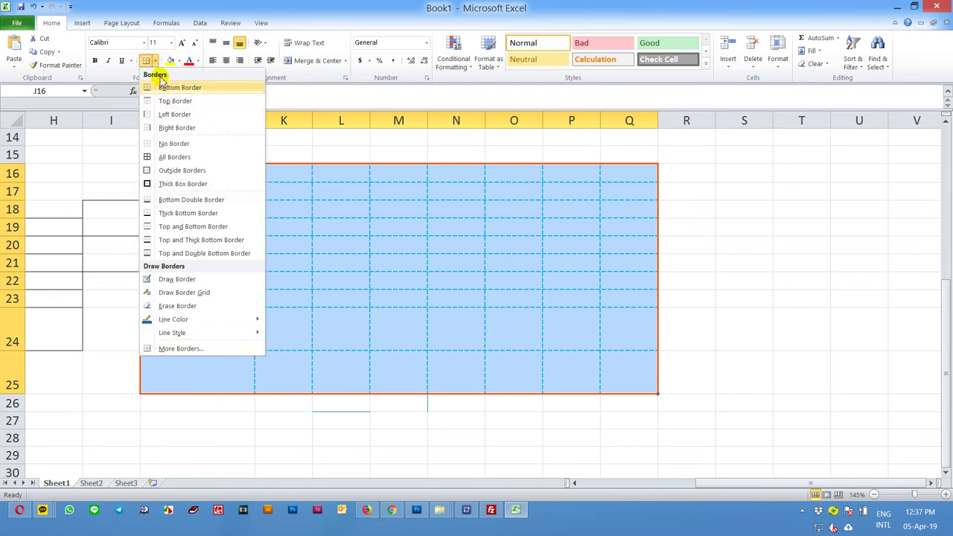
click(181, 349)
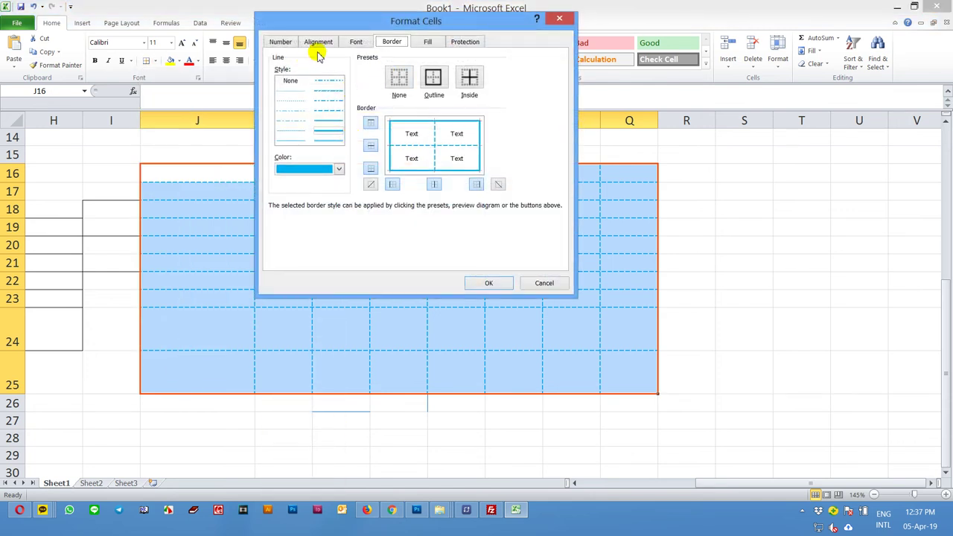
- Look through the Number, Alignment, Font (ticking Bold), Border and Fill tabs of Format Cells
click(276, 43)
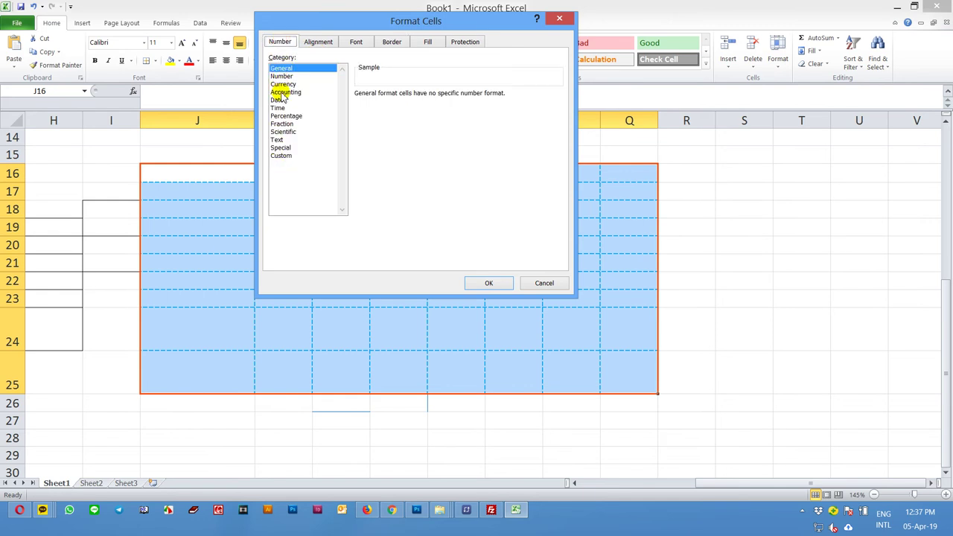
click(317, 45)
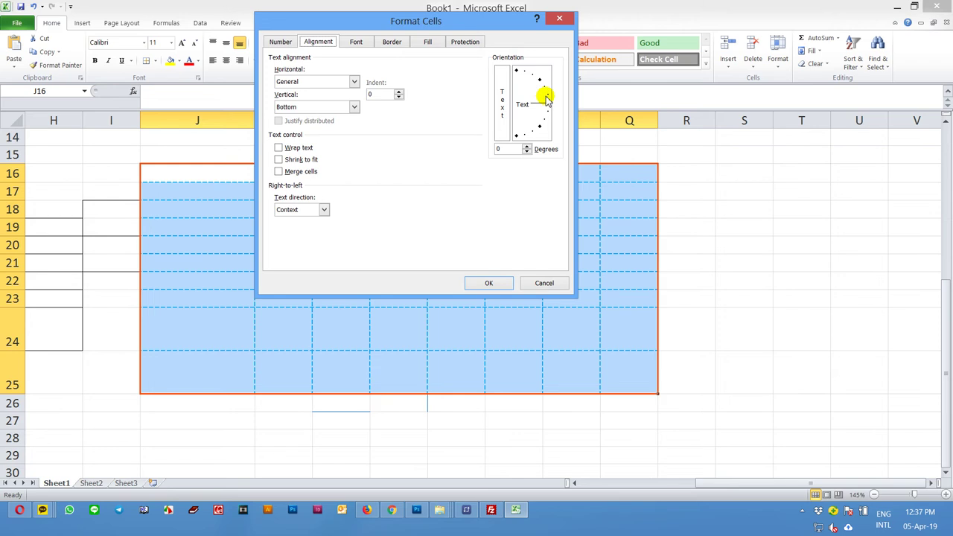
click(358, 42)
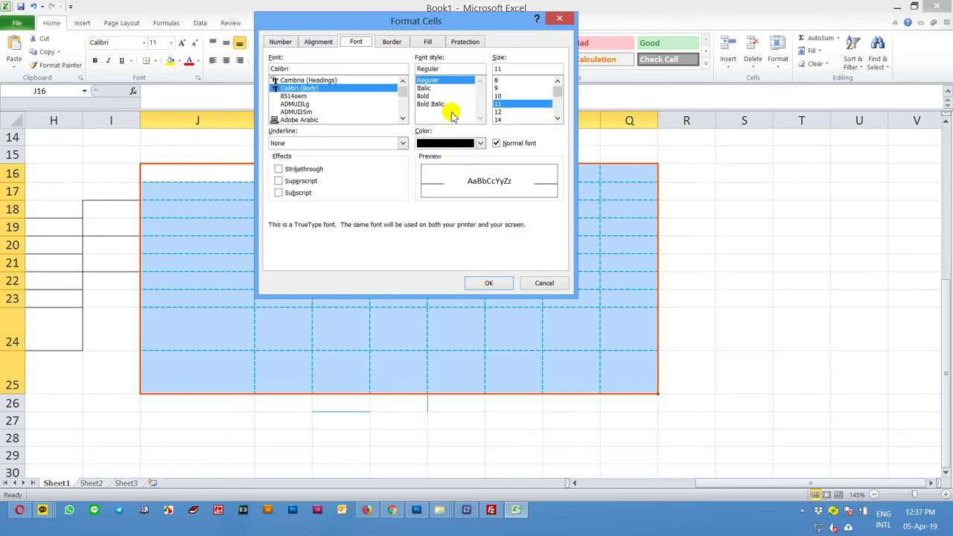
click(433, 96)
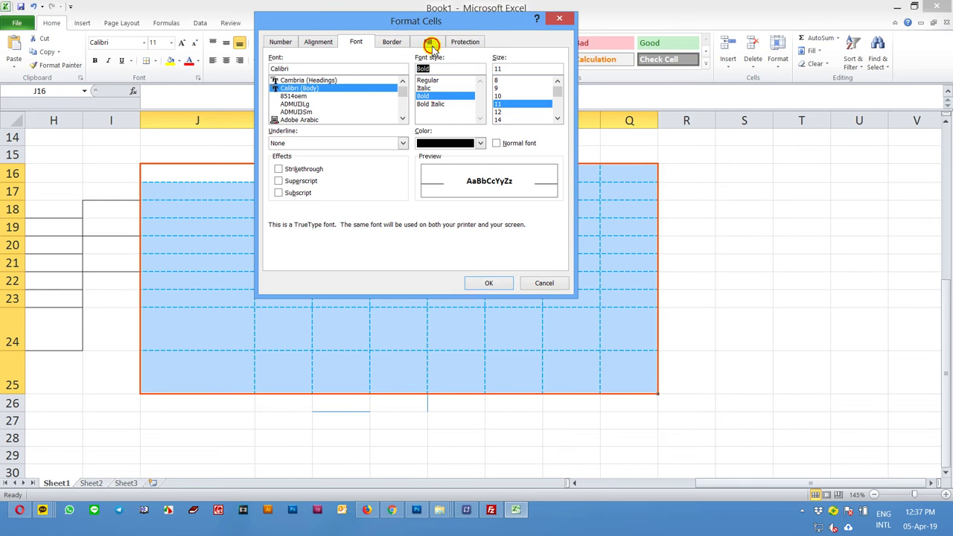
drag(504, 25, 387, 112)
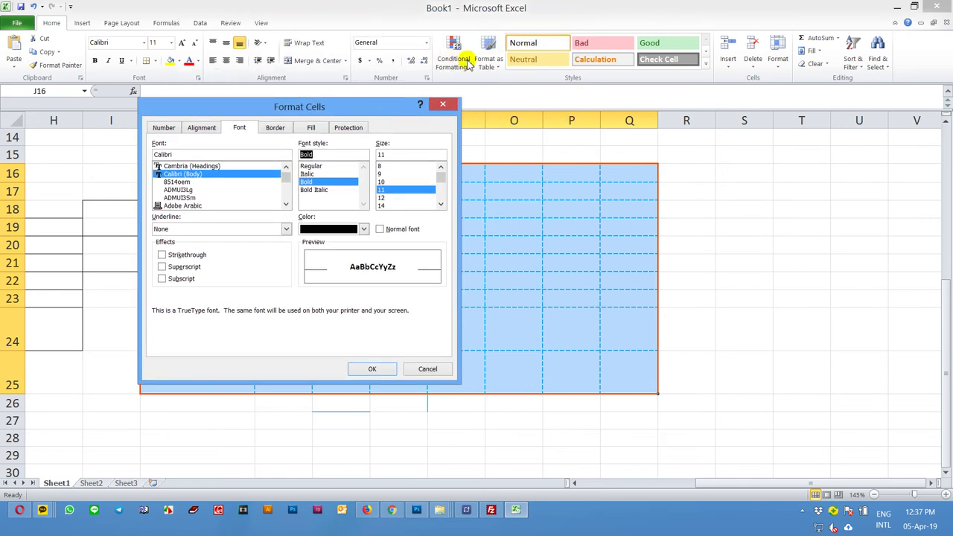
click(275, 128)
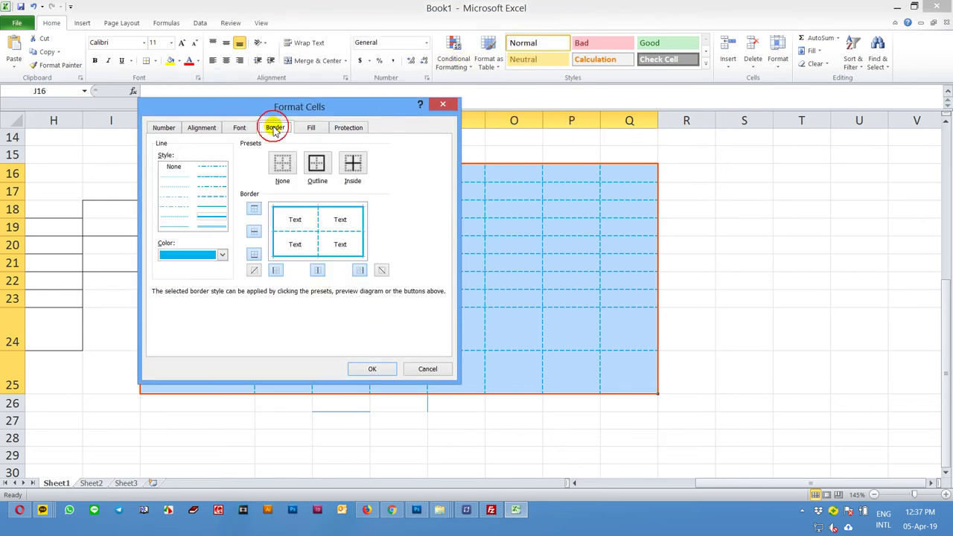
click(311, 128)
- Cancel Format Cells, then fill N21 yellow and J19 blue
click(427, 369)
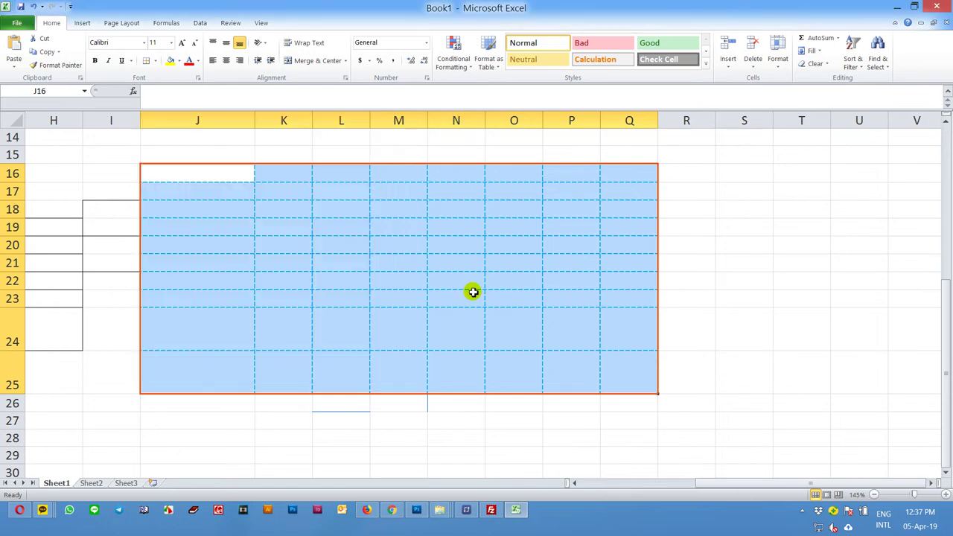
click(457, 257)
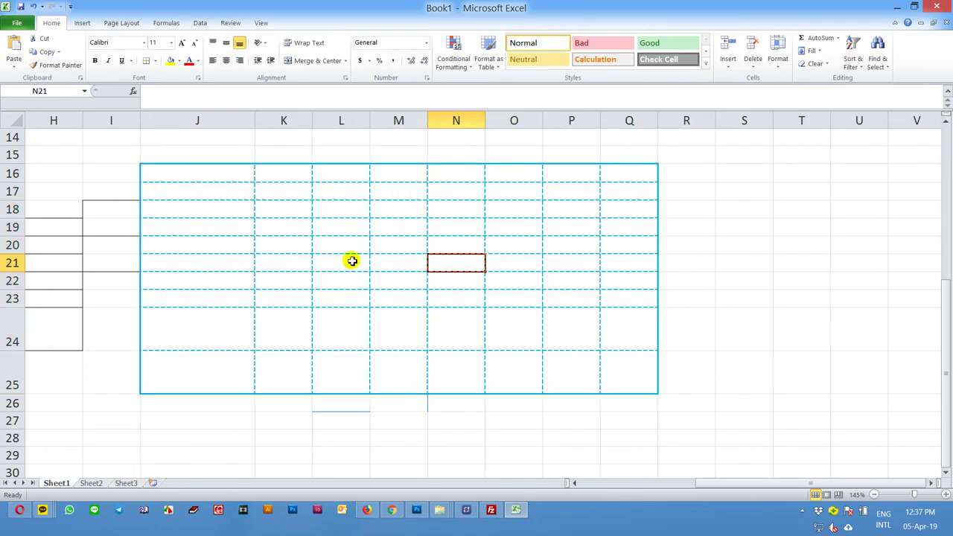
click(175, 63)
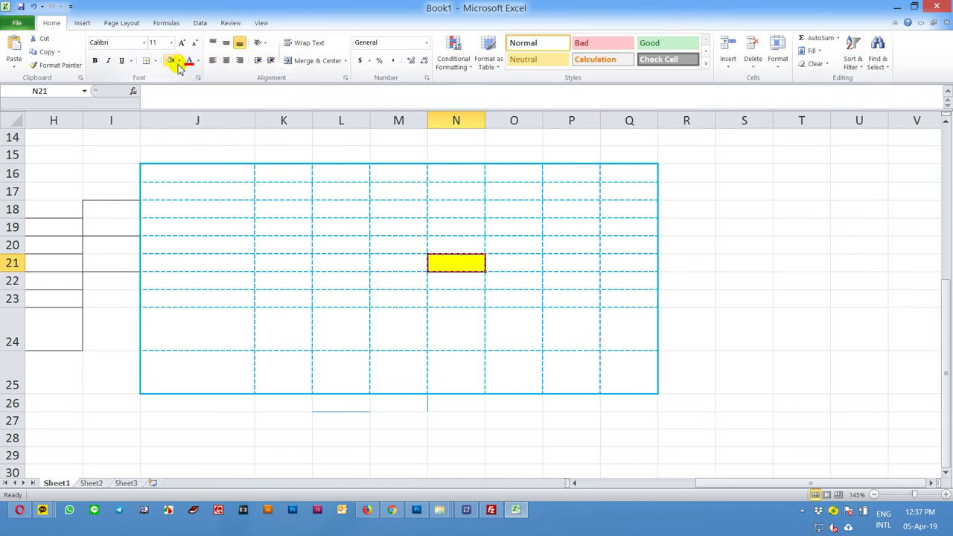
click(249, 224)
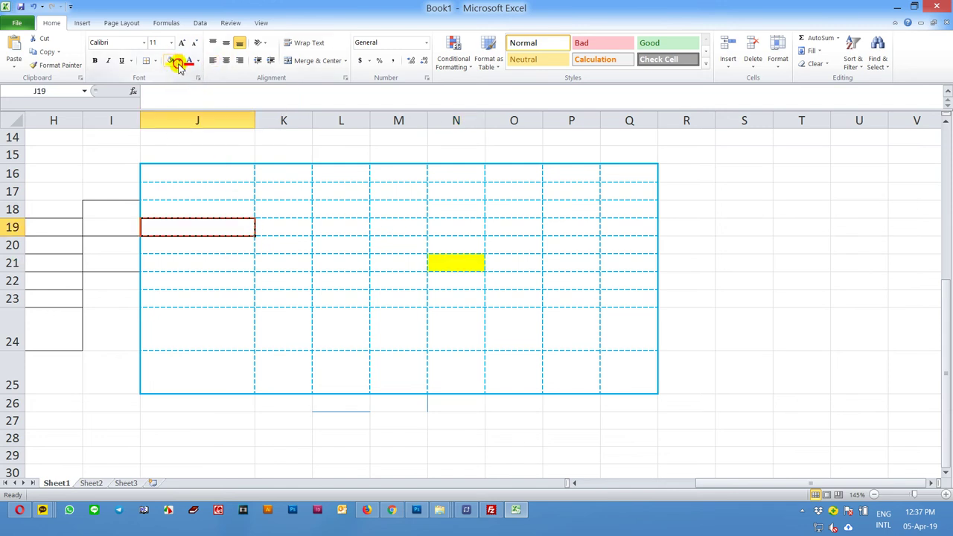
click(179, 64)
click(238, 147)
click(344, 265)
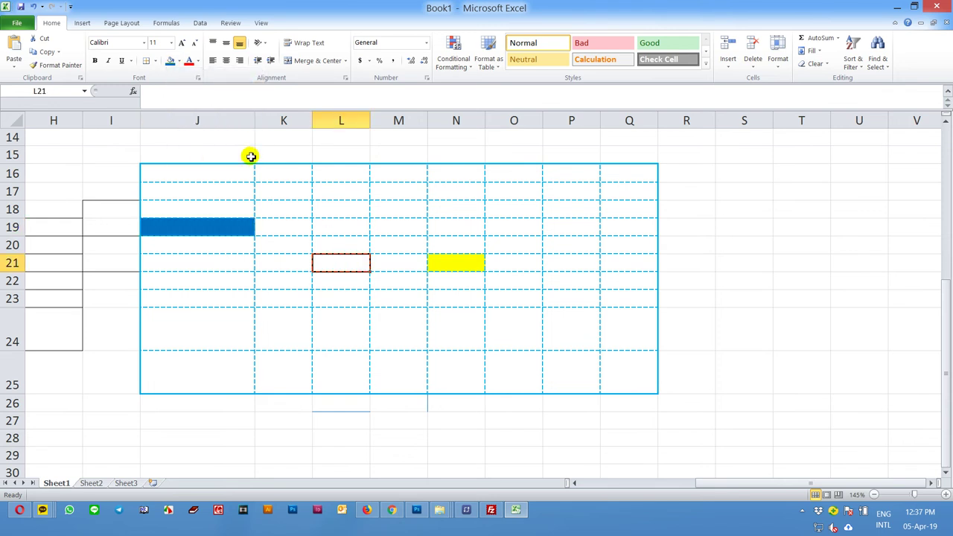
click(178, 62)
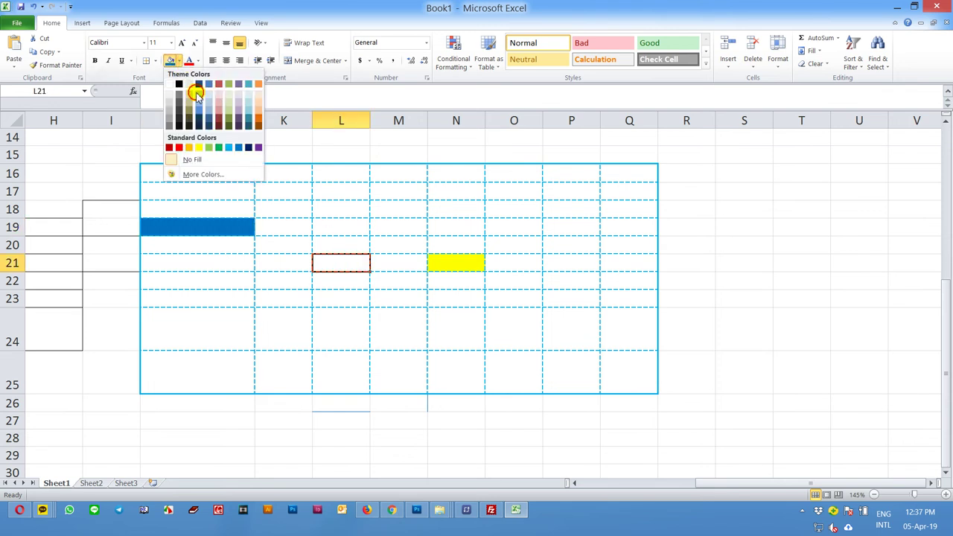
click(154, 60)
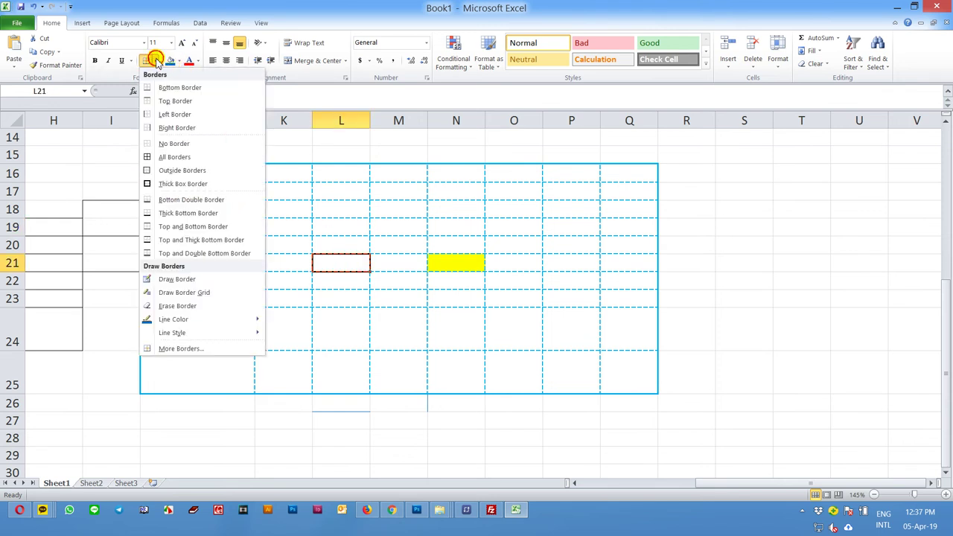
- Give cell L21 a two-colour white-to-blue gradient fill through Fill Effects
click(196, 350)
click(349, 127)
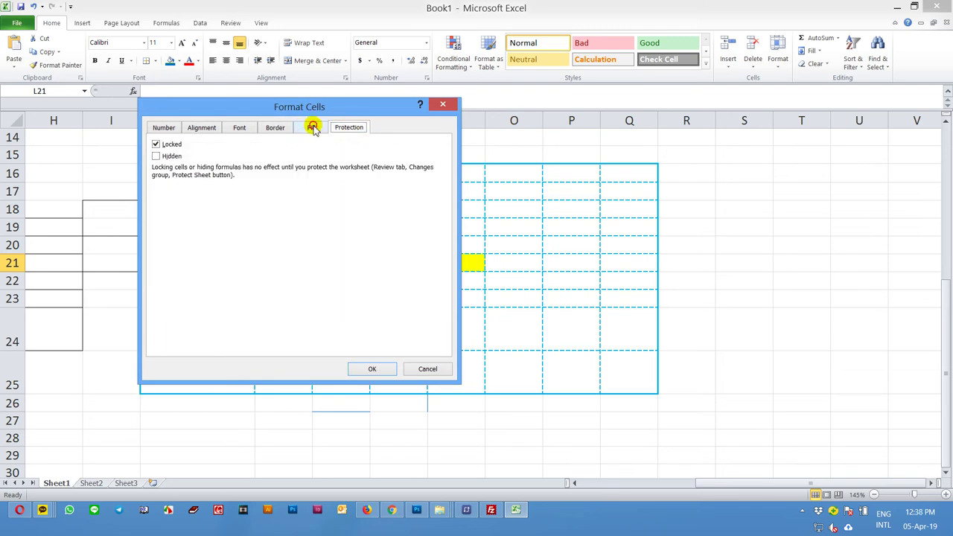
click(313, 128)
click(347, 154)
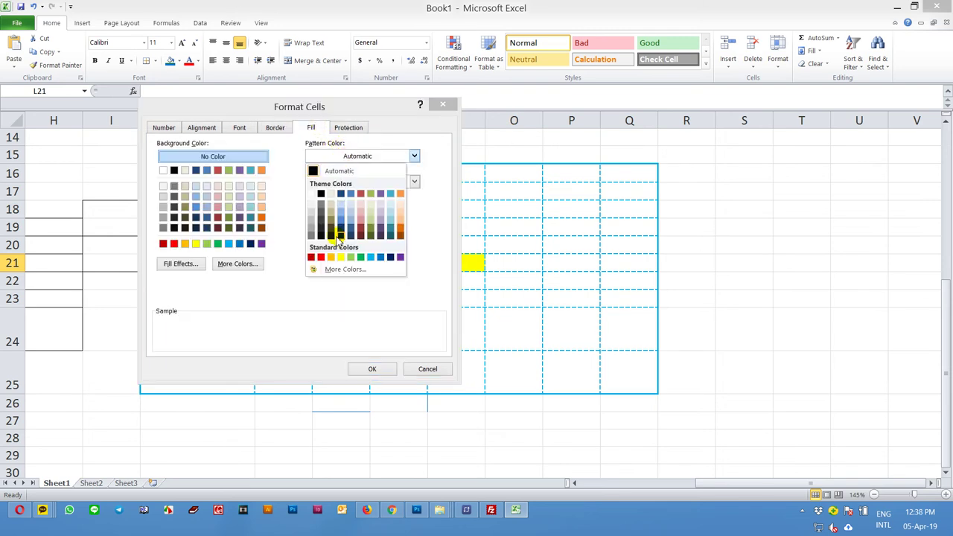
click(370, 258)
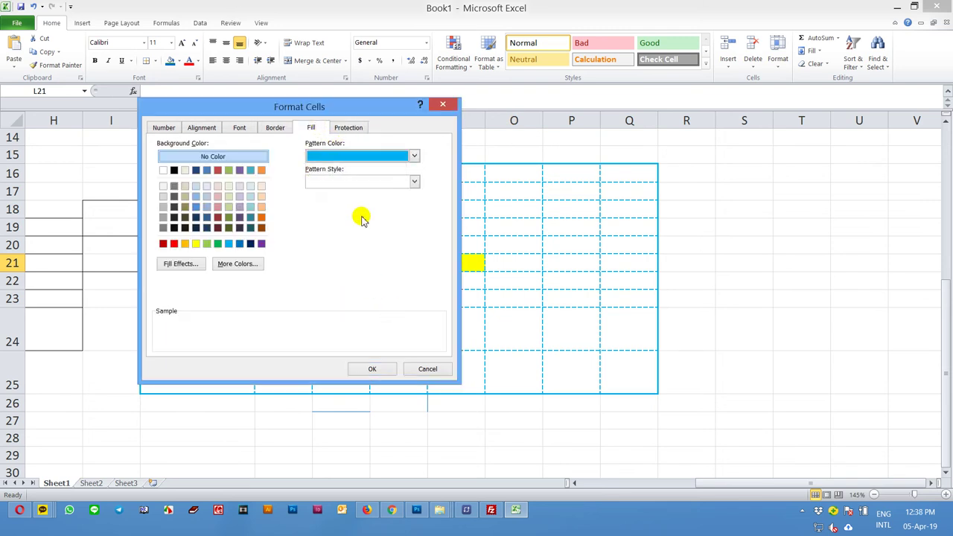
click(357, 155)
click(390, 257)
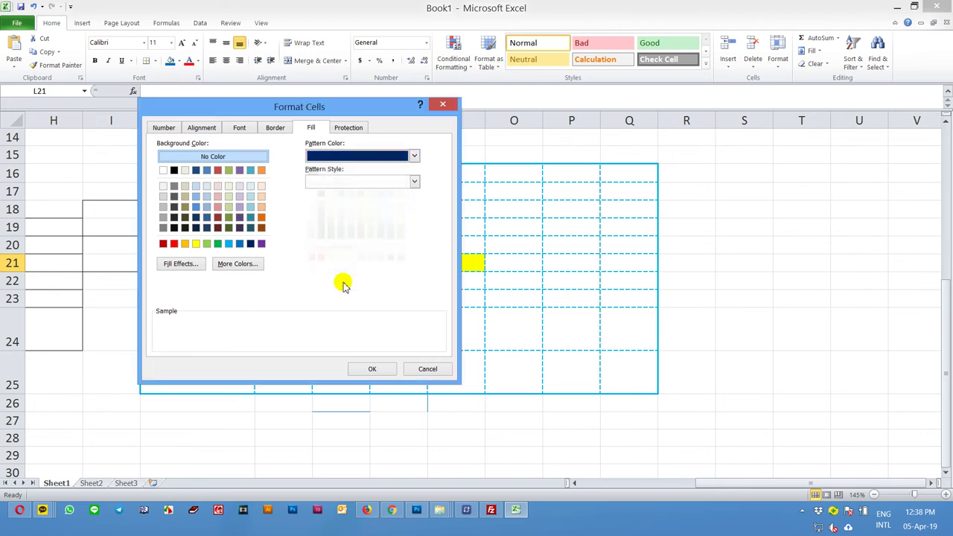
click(188, 263)
click(311, 269)
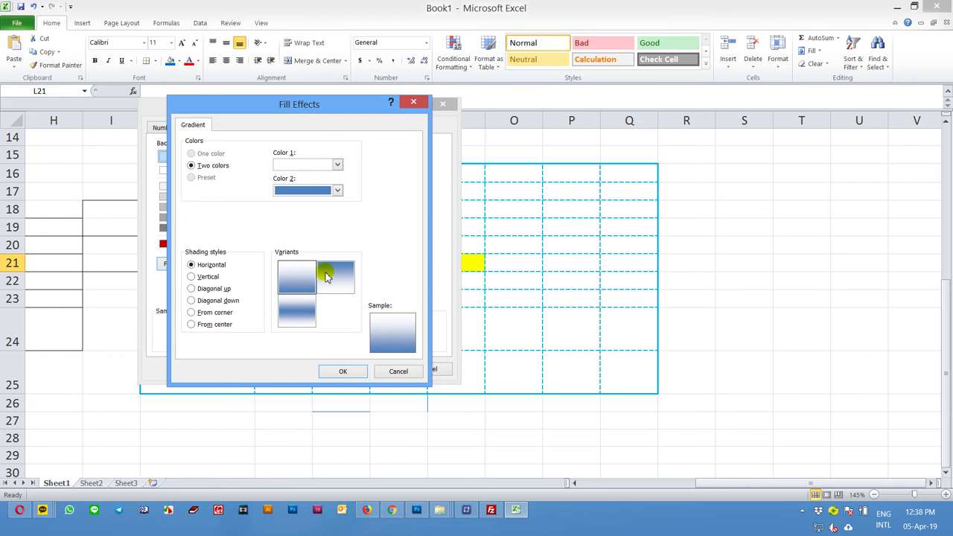
click(344, 372)
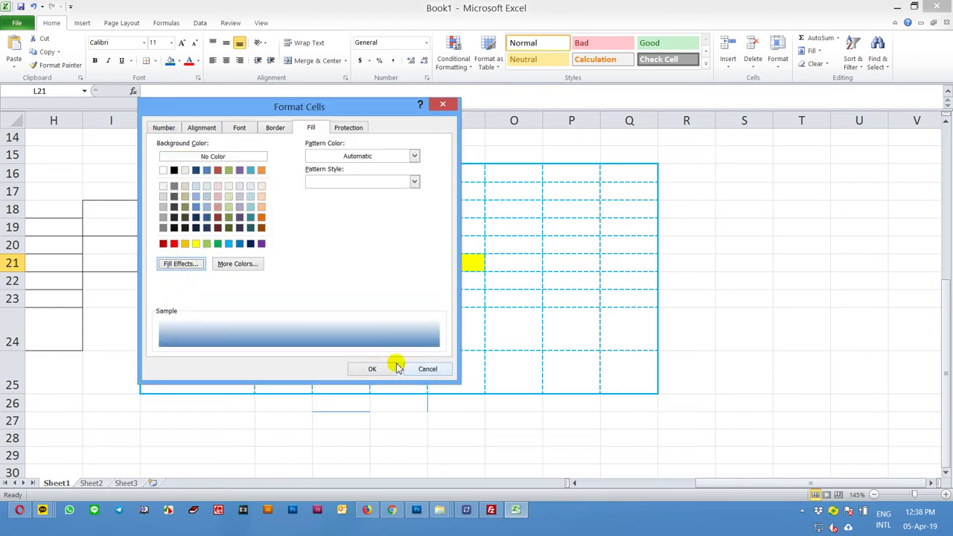
click(393, 367)
click(470, 347)
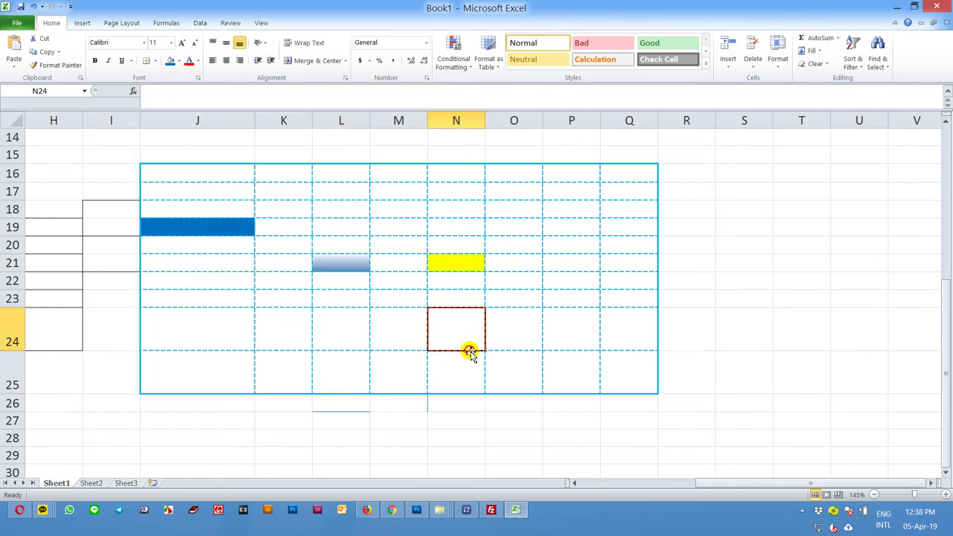
click(582, 289)
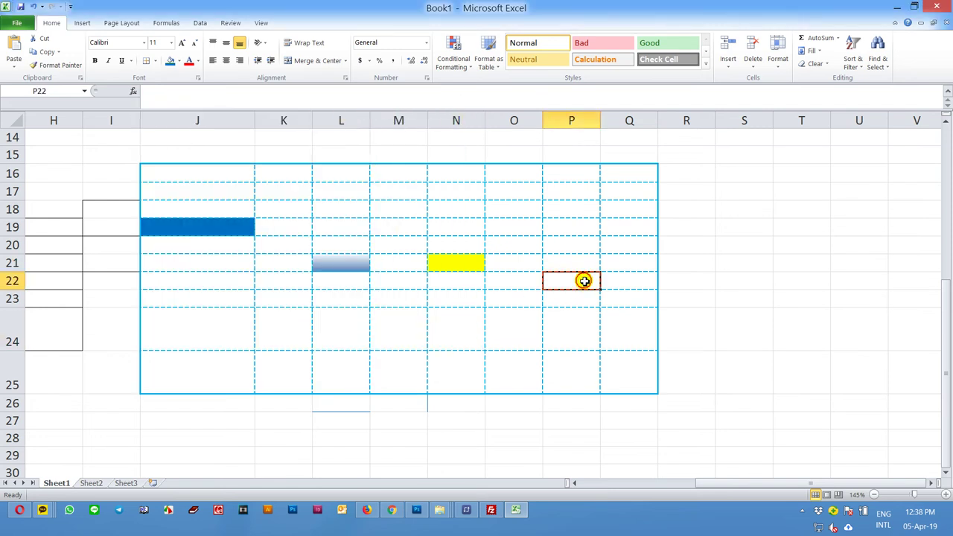
click(155, 62)
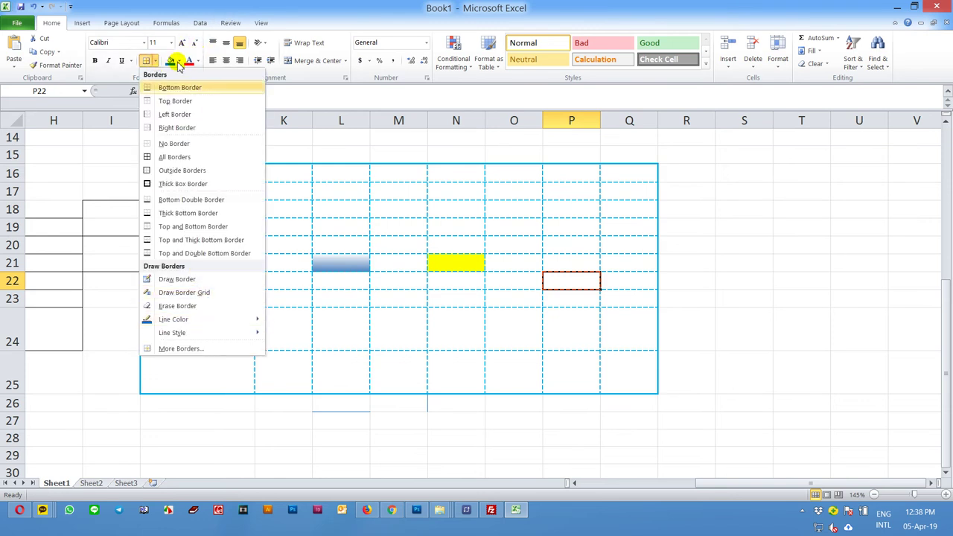
click(178, 63)
click(201, 176)
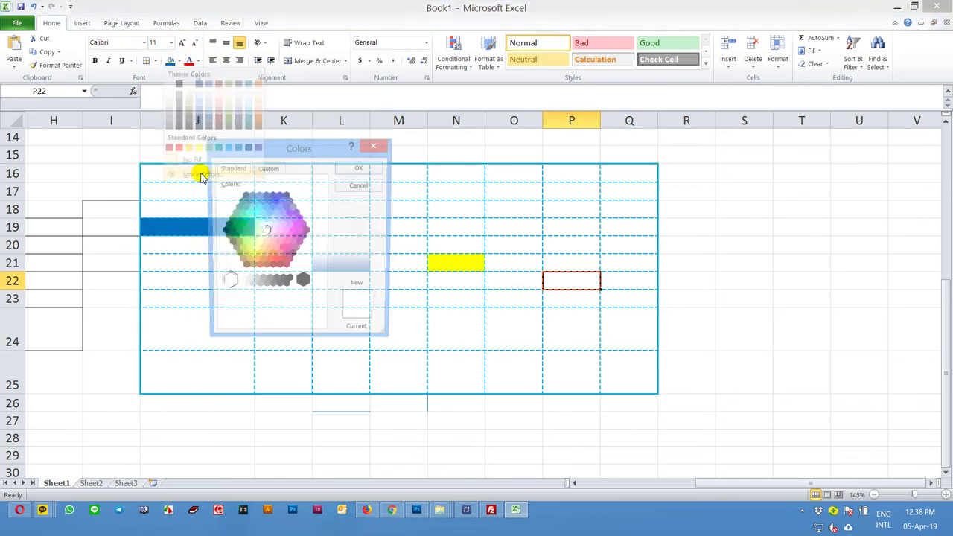
click(270, 167)
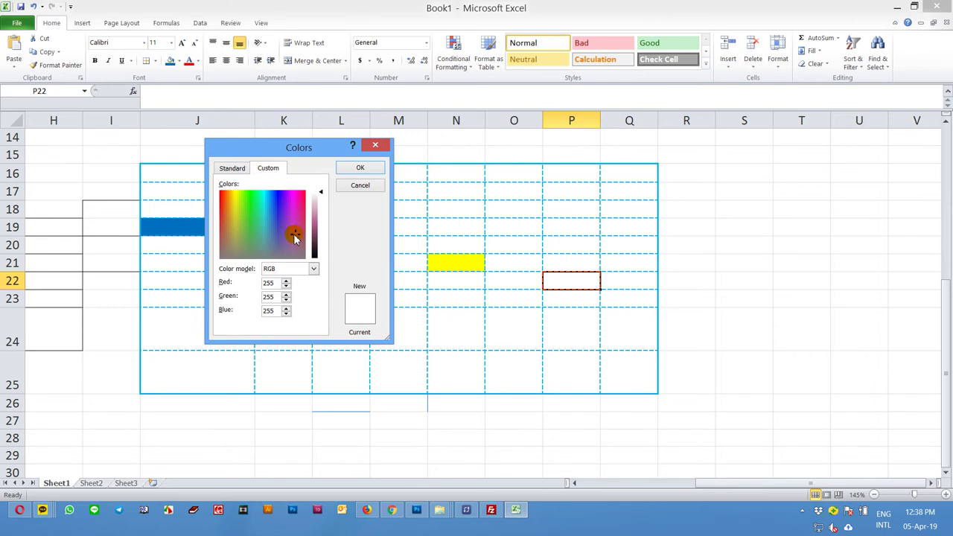
click(358, 169)
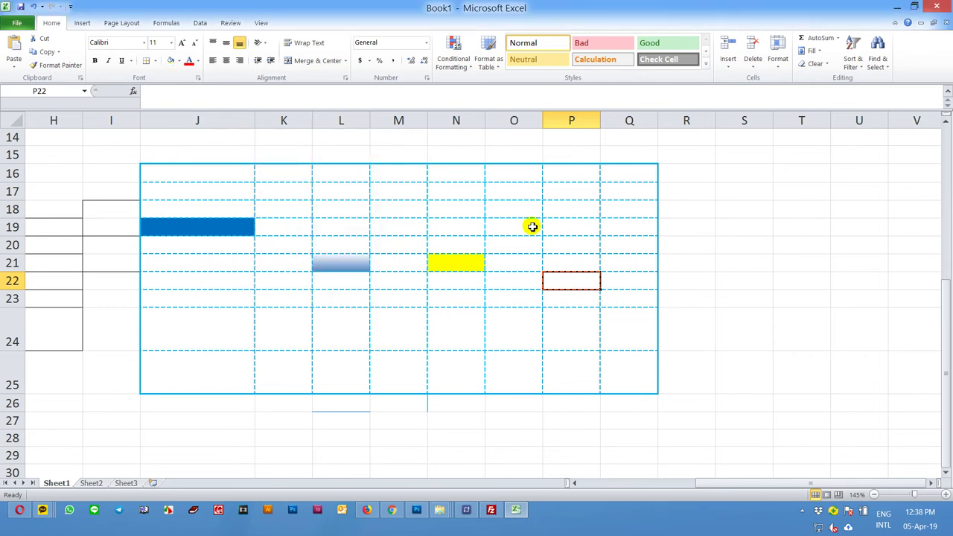
click(159, 60)
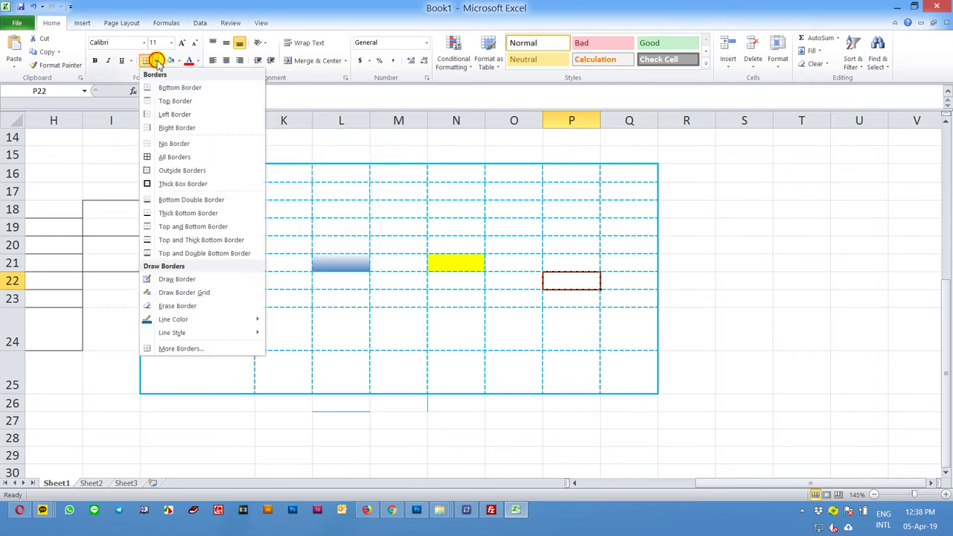
- Give cell P22 a fine dotted pattern fill in teal
click(193, 344)
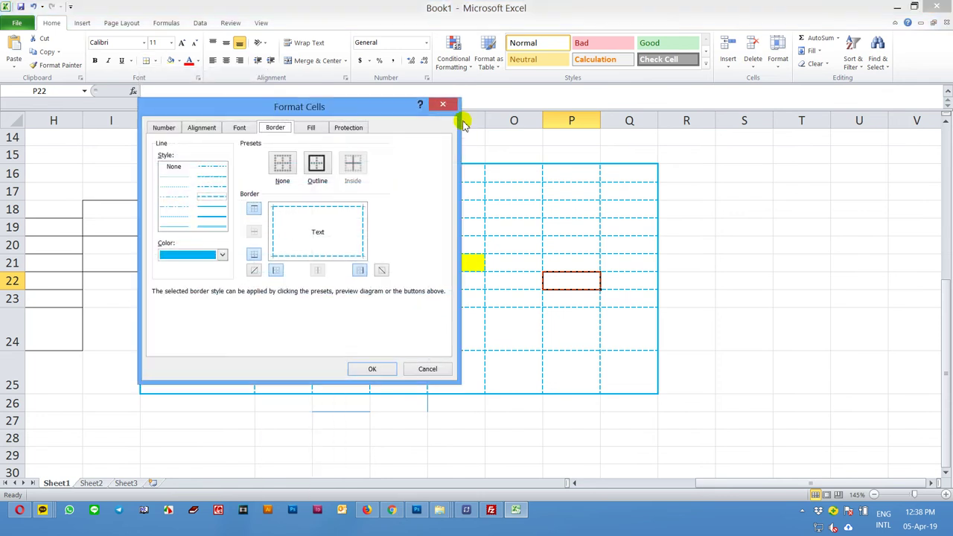
click(349, 128)
click(311, 128)
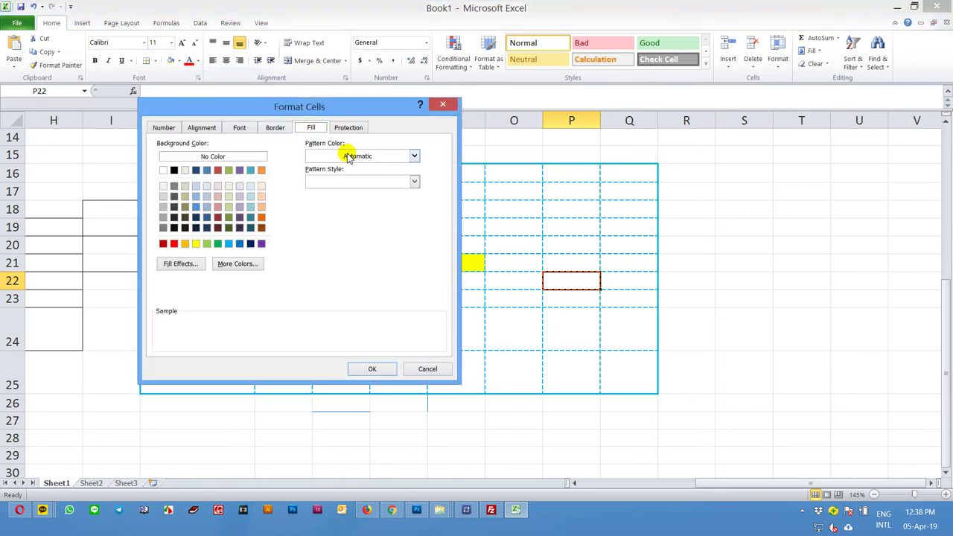
click(355, 182)
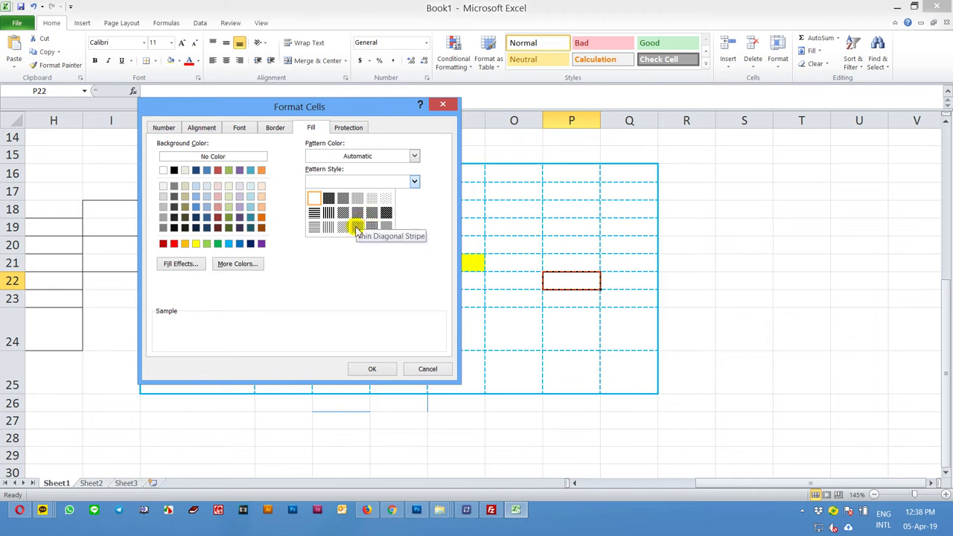
click(356, 227)
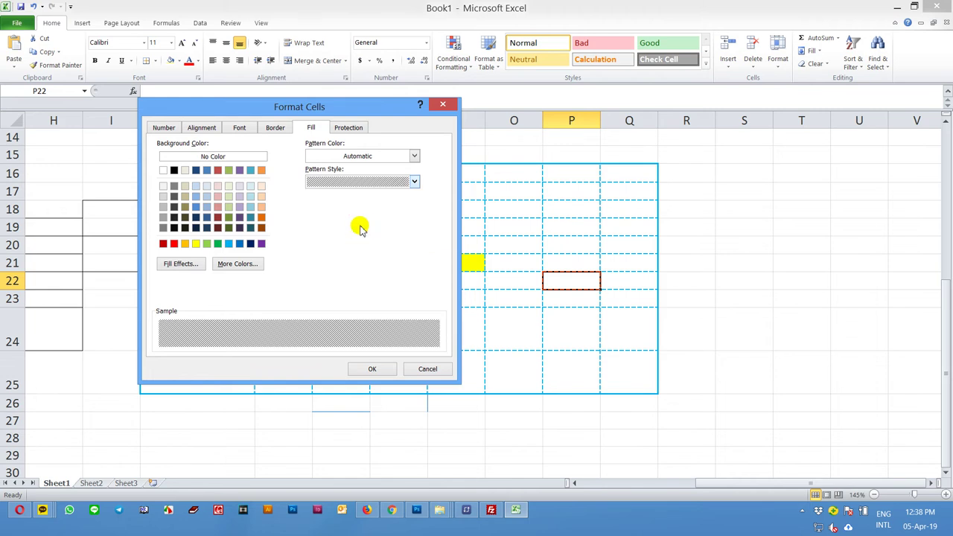
click(395, 155)
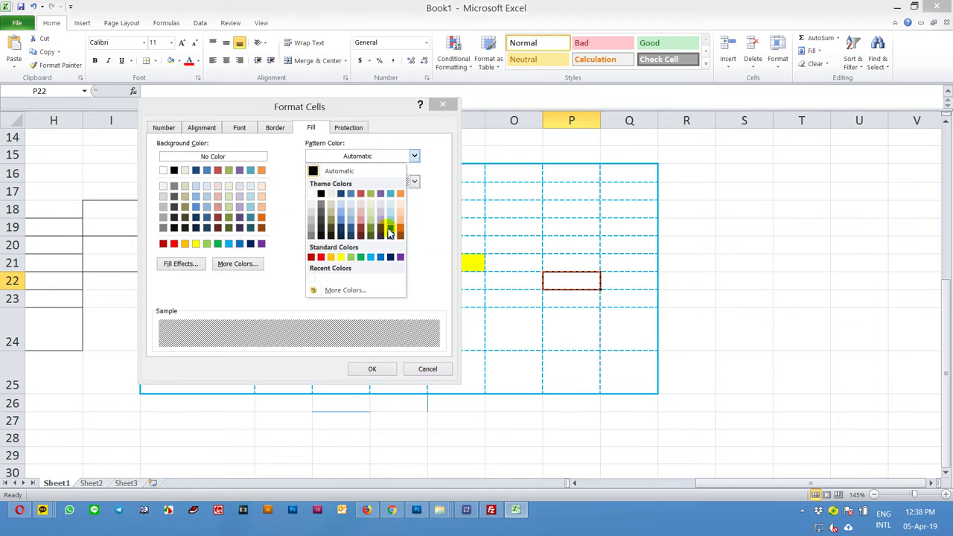
click(388, 232)
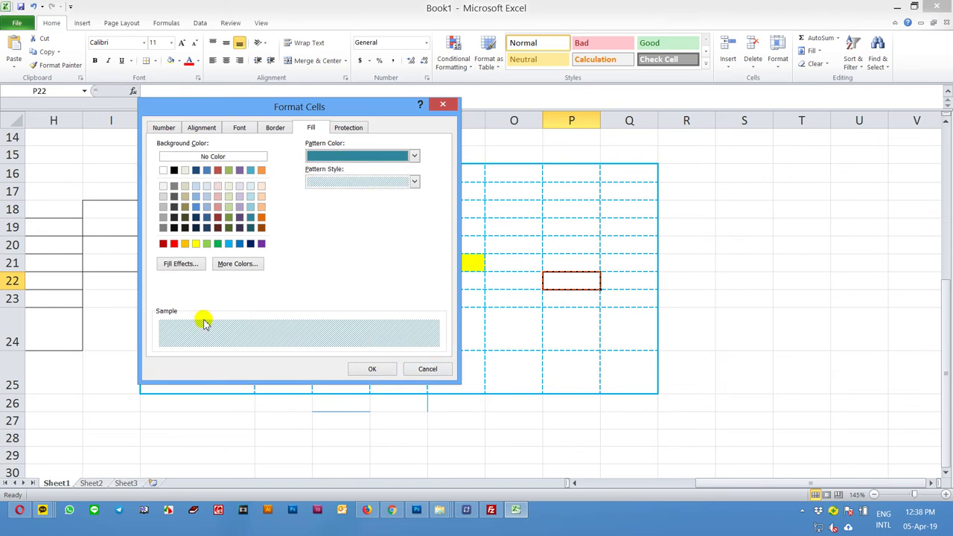
click(388, 182)
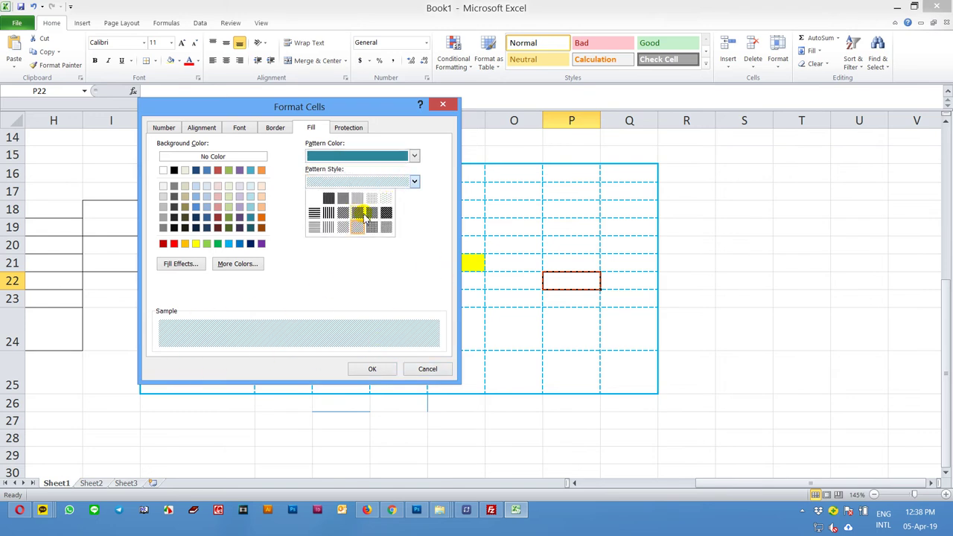
click(370, 206)
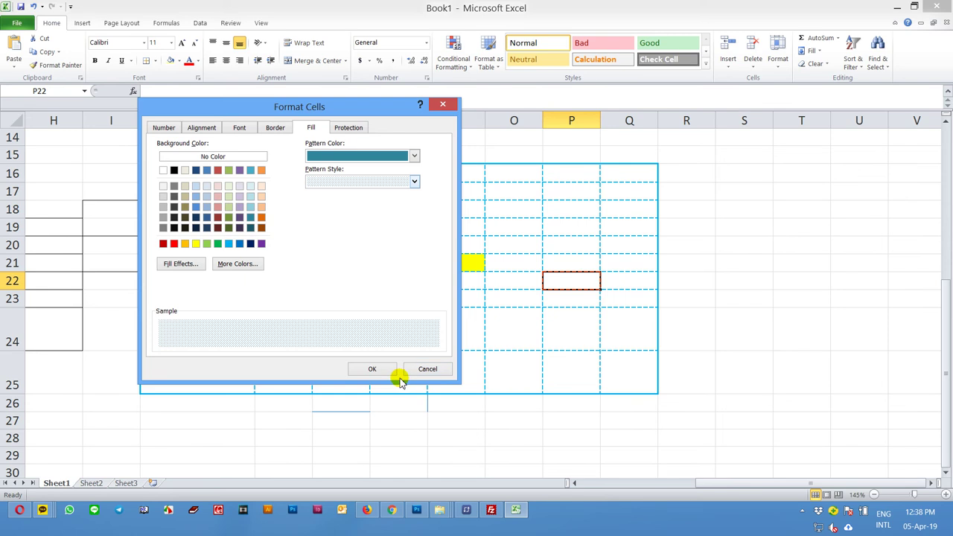
click(424, 374)
click(672, 323)
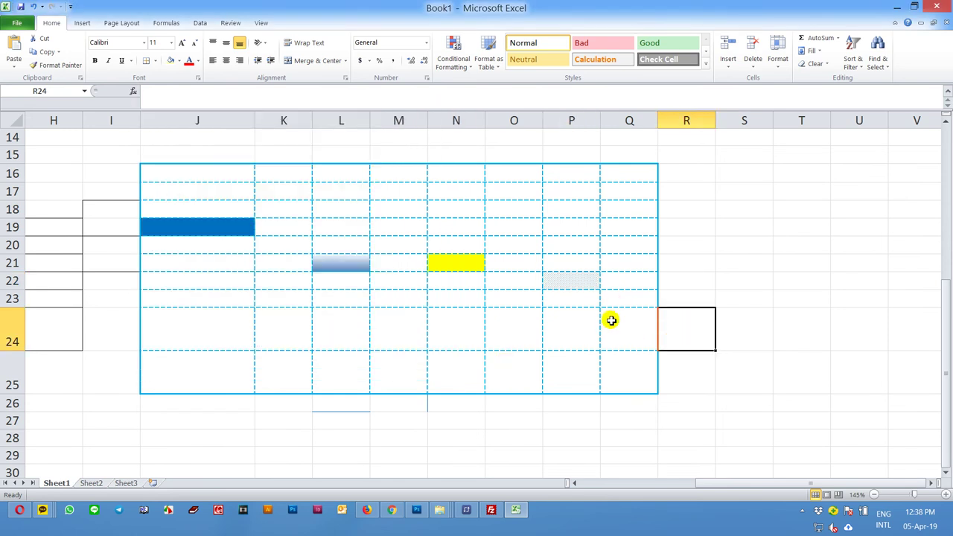
- Zoom in on the table and select cell O22 beside P22
ctrl+scroll(611, 321, up, 3)
ctrl+scroll(611, 320, up, 3)
ctrl+scroll(607, 309, up, 3)
ctrl+scroll(606, 296, up, 3)
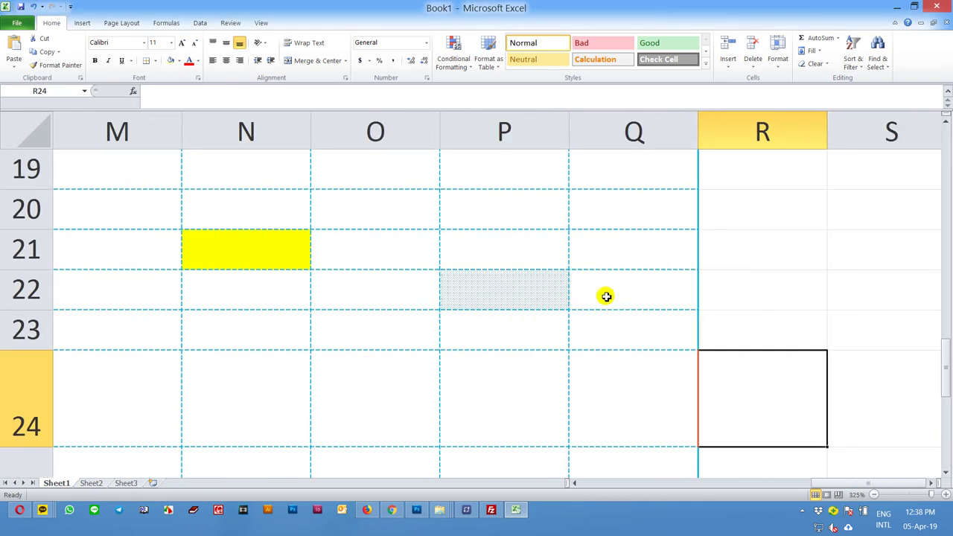
click(560, 296)
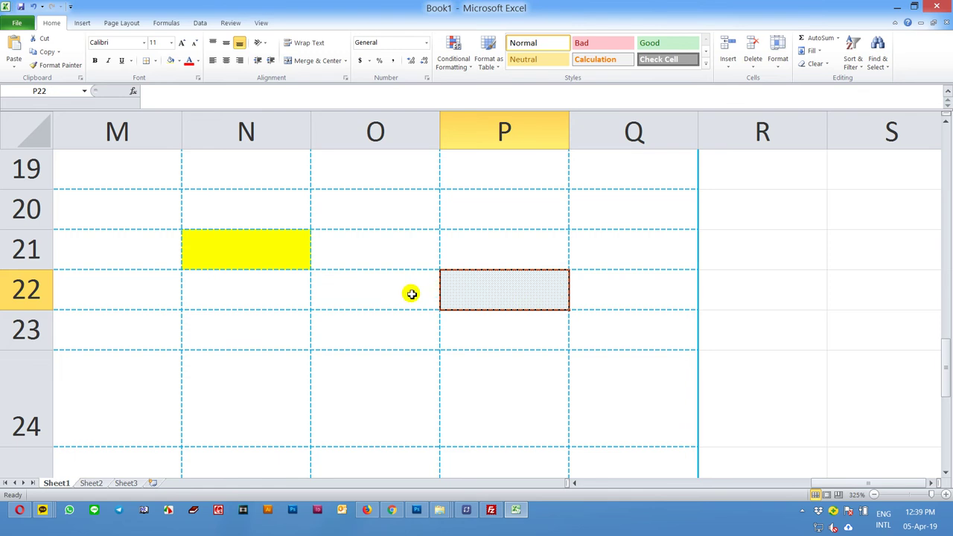
click(412, 294)
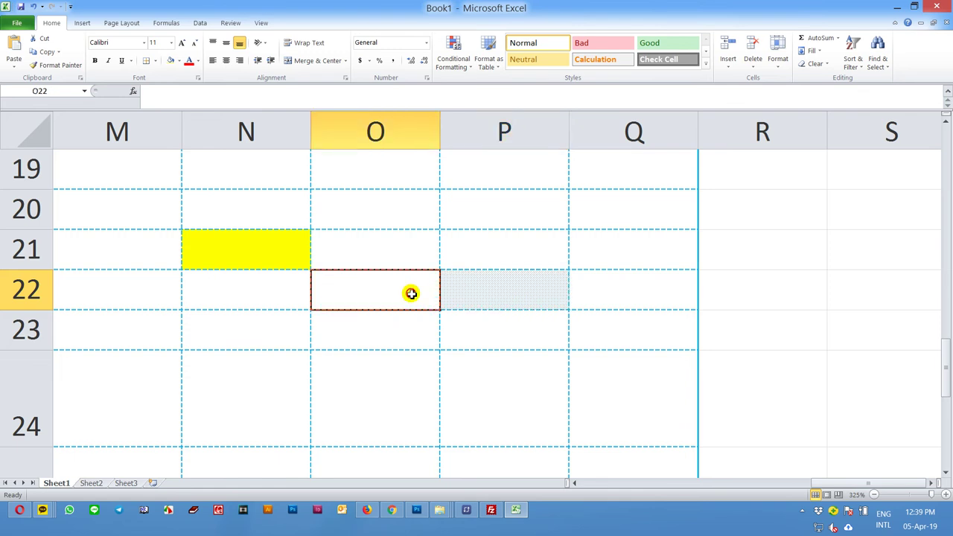
- Fill O22 with a dense dark navy crosshatch pattern
click(155, 62)
click(193, 347)
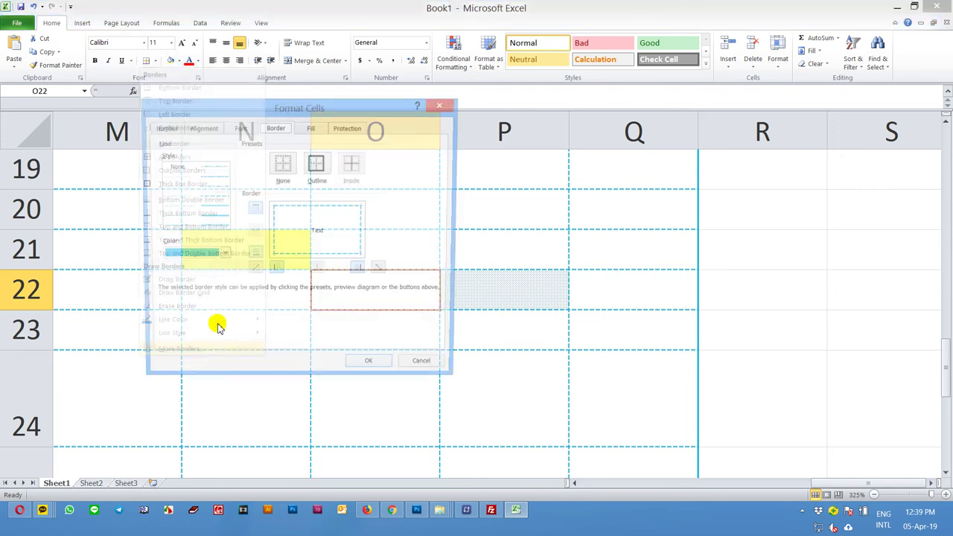
click(348, 128)
click(312, 127)
click(355, 182)
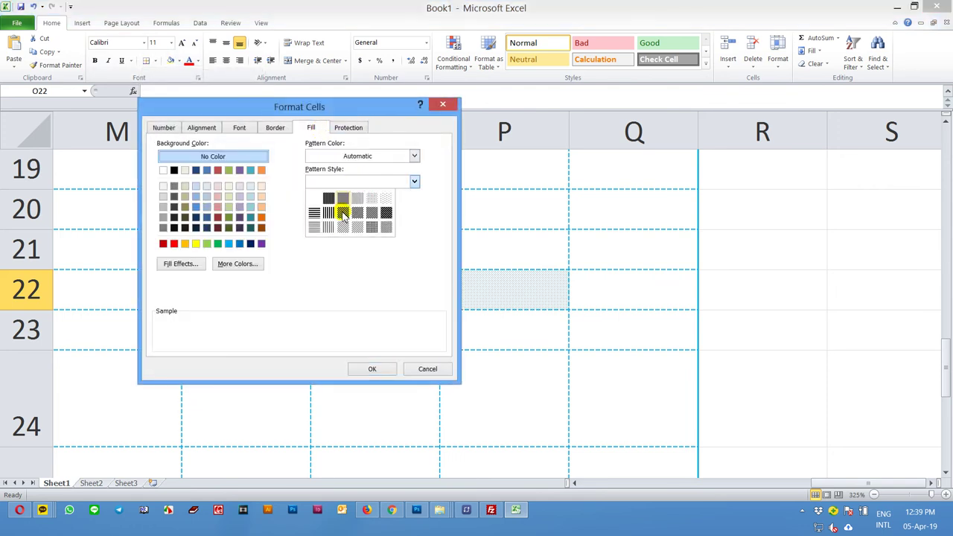
click(342, 215)
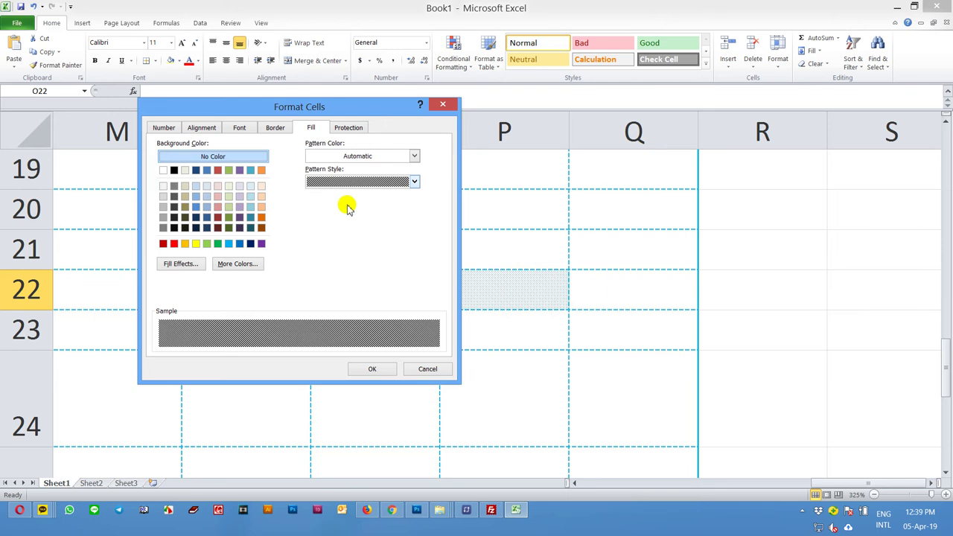
click(366, 156)
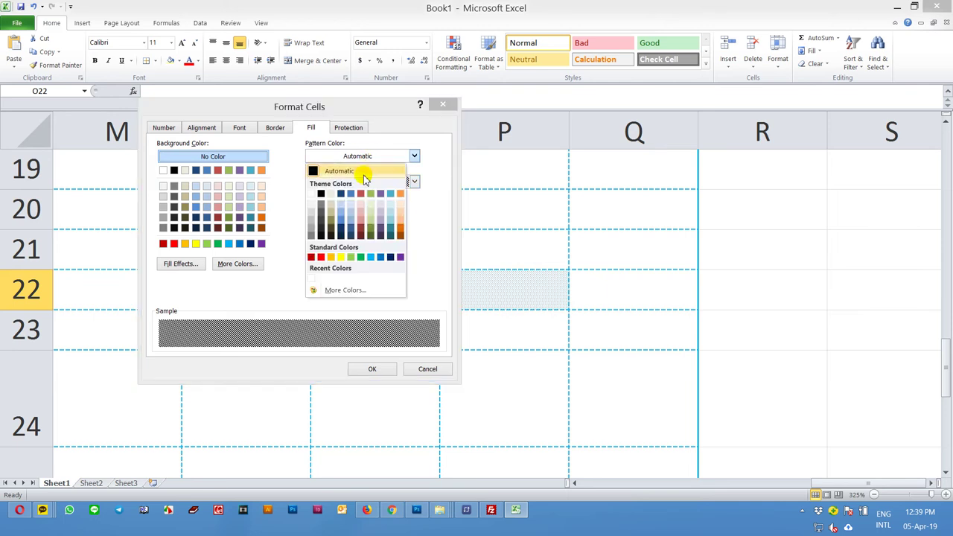
click(341, 234)
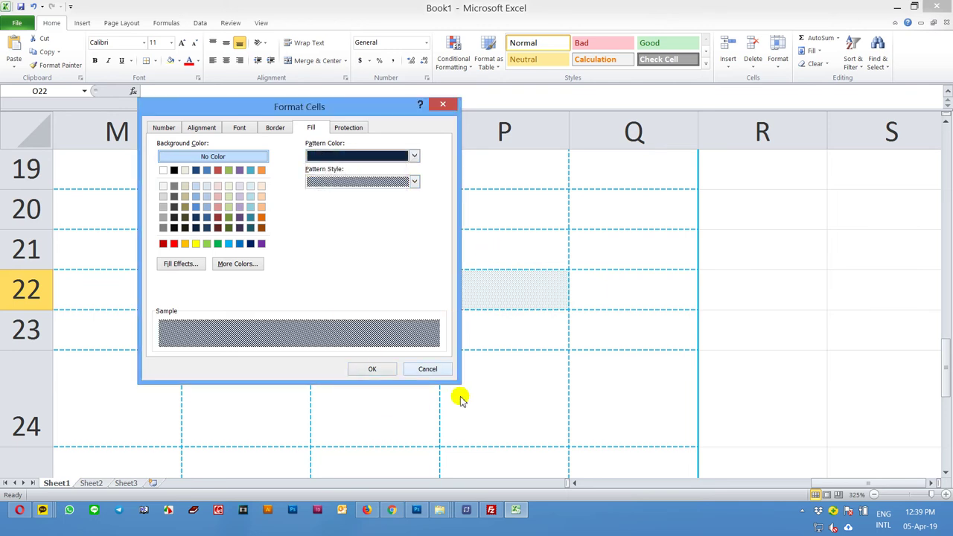
click(359, 370)
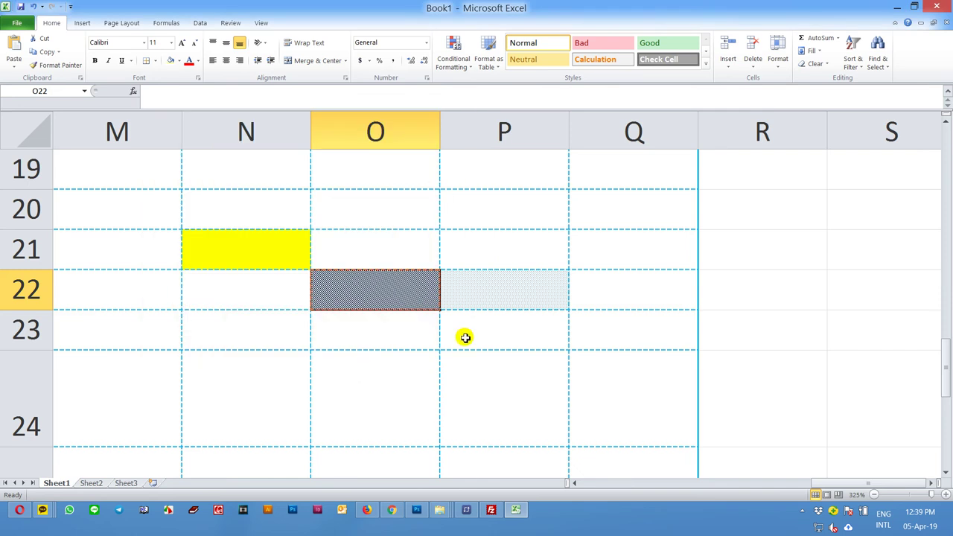
click(465, 338)
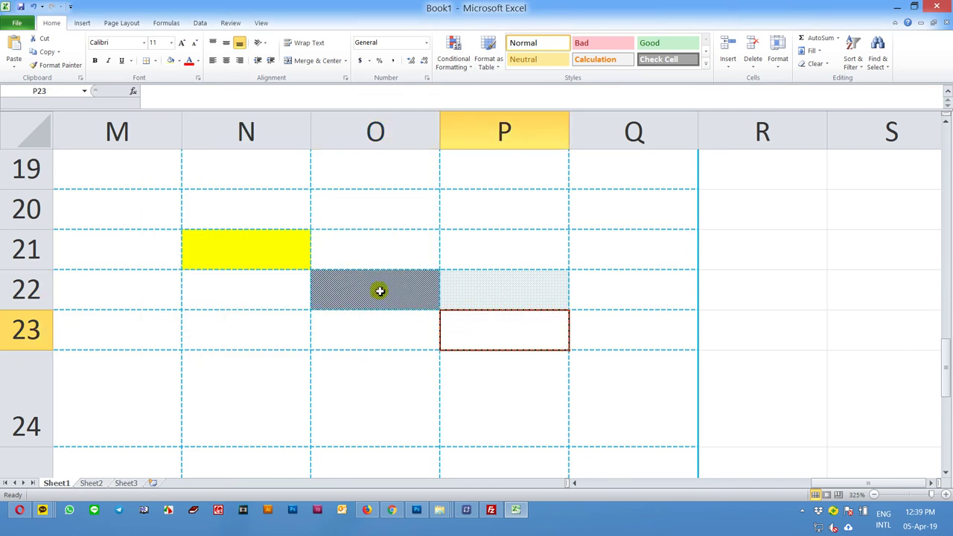
click(465, 295)
double_click(341, 289)
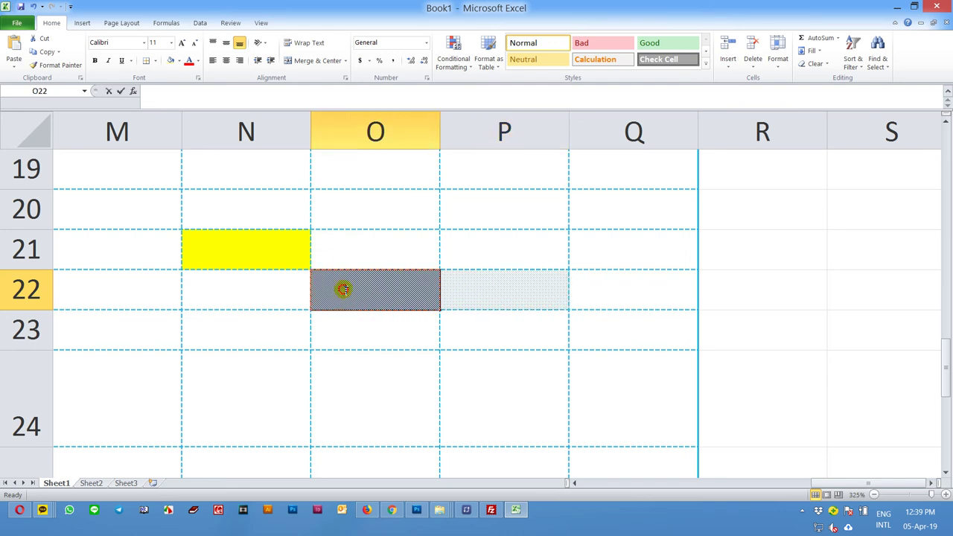
text(hhh)
key(Return)
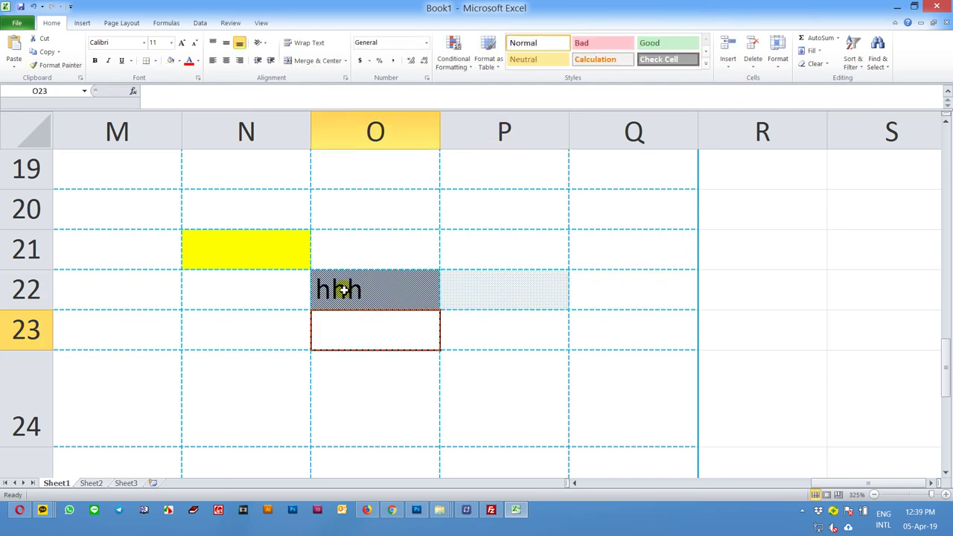
click(384, 285)
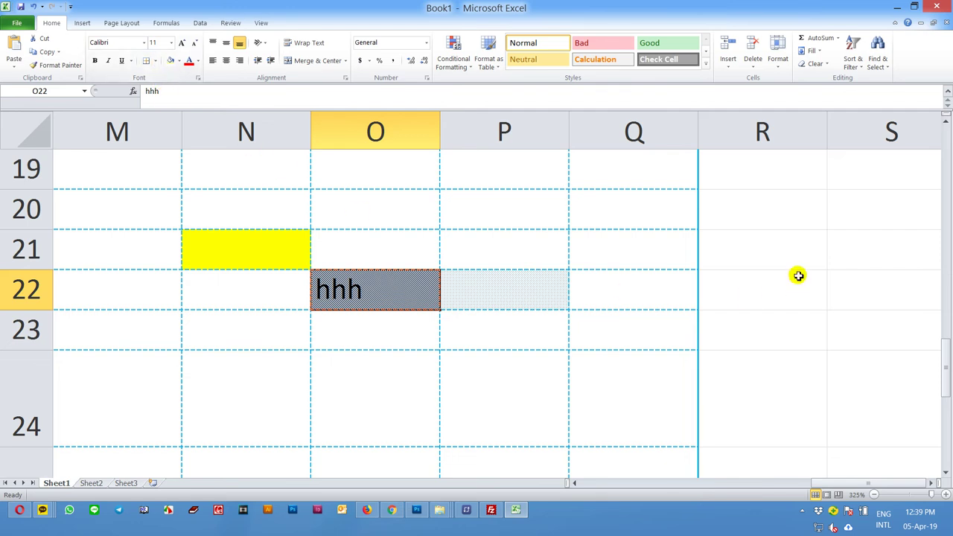
click(778, 258)
click(417, 297)
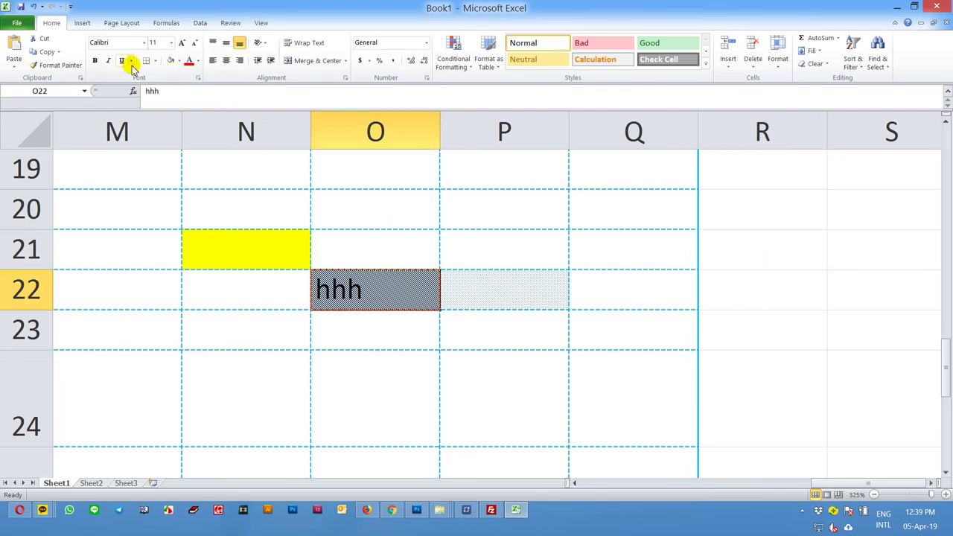
click(108, 61)
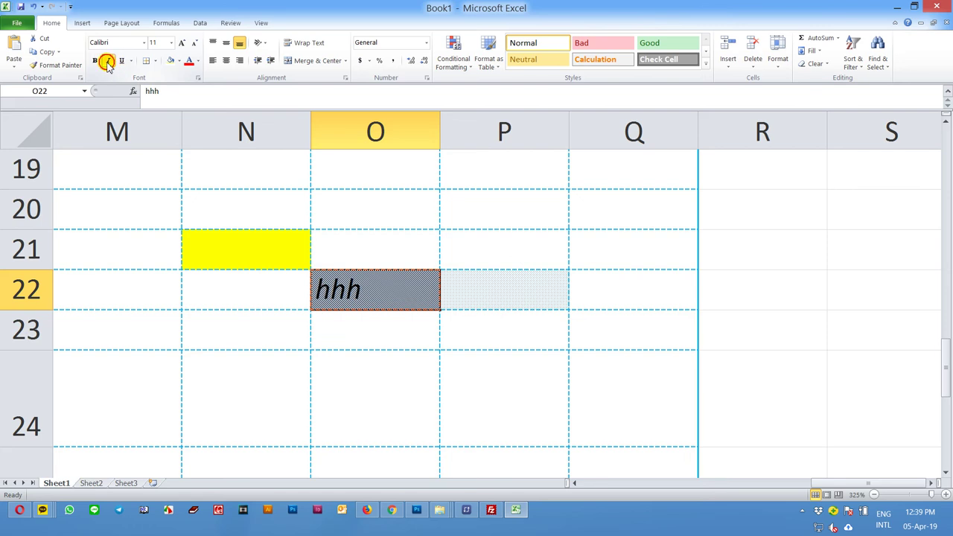
click(97, 62)
click(96, 61)
click(108, 61)
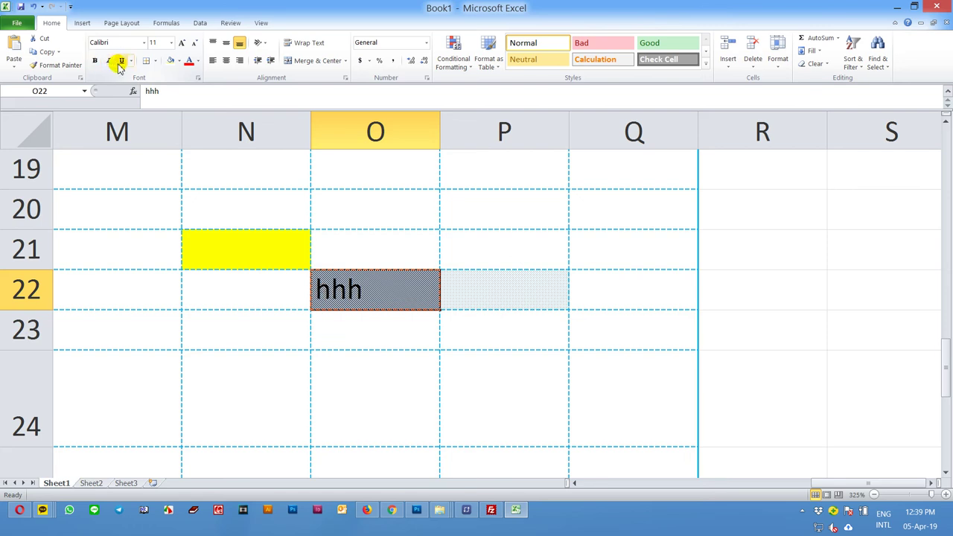
click(182, 42)
click(182, 42)
click(182, 42)
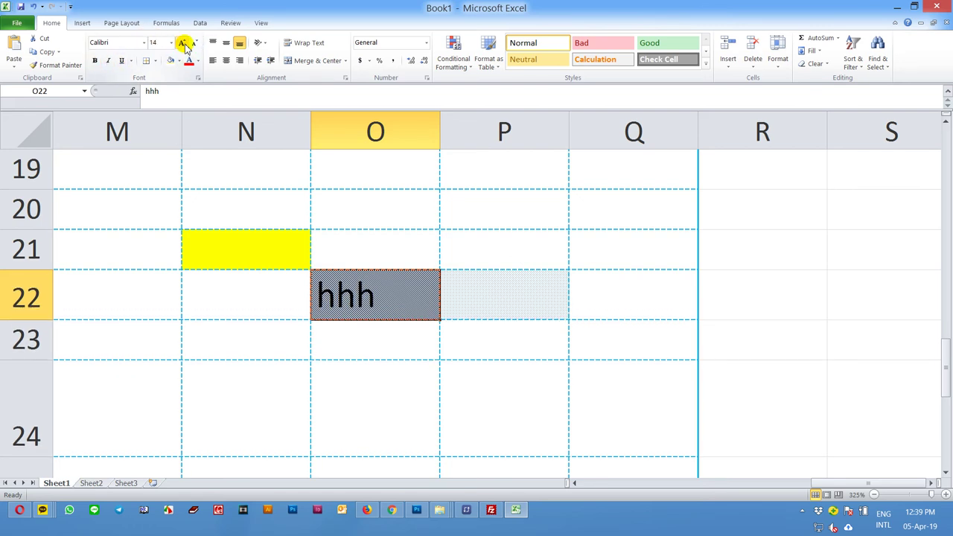
click(183, 43)
click(182, 43)
click(195, 42)
click(195, 42)
click(196, 43)
click(195, 42)
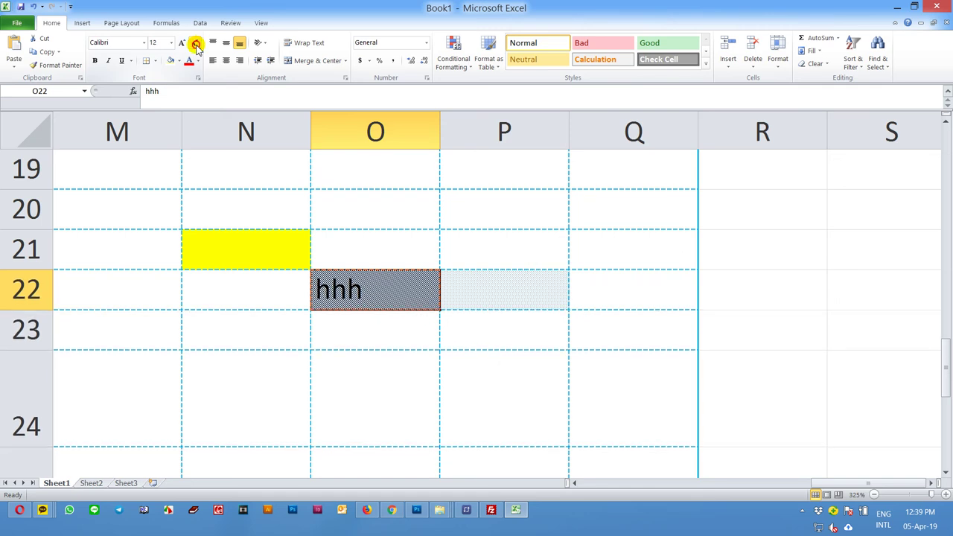
click(195, 42)
click(195, 42)
click(182, 43)
click(182, 43)
click(215, 42)
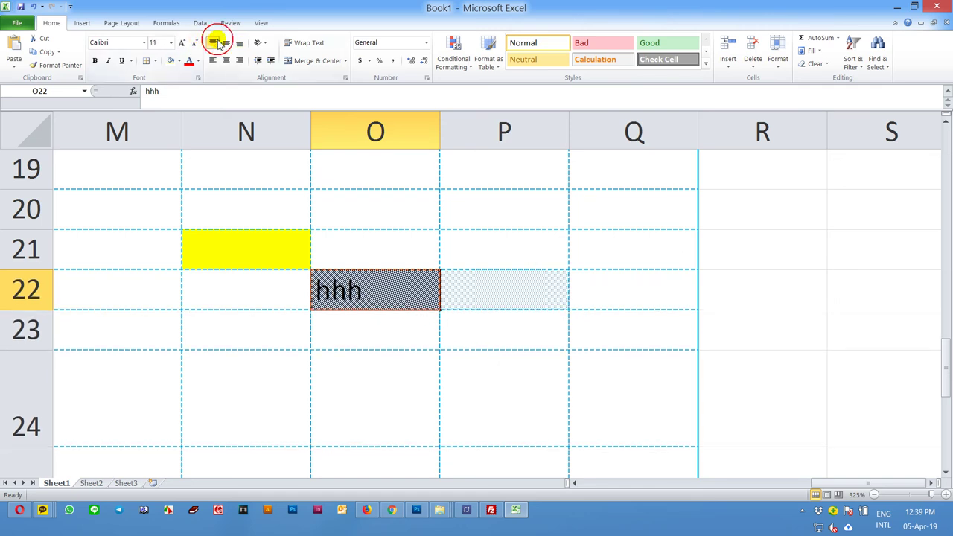
click(242, 43)
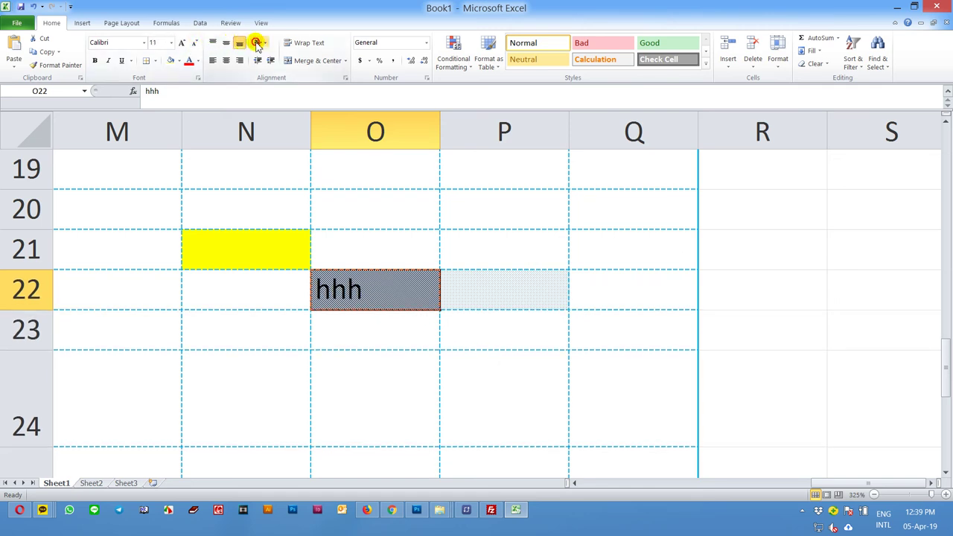
click(258, 42)
click(278, 80)
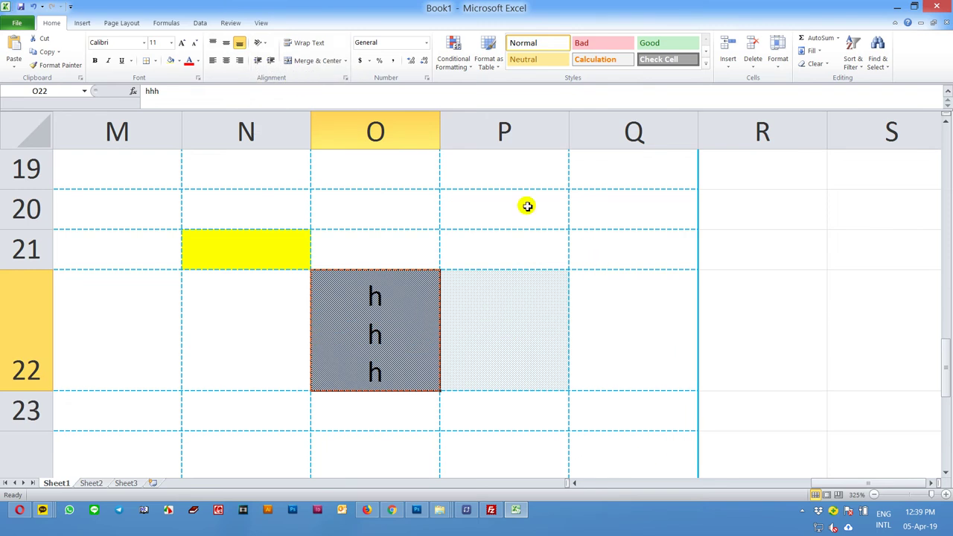
key(ctrl+z)
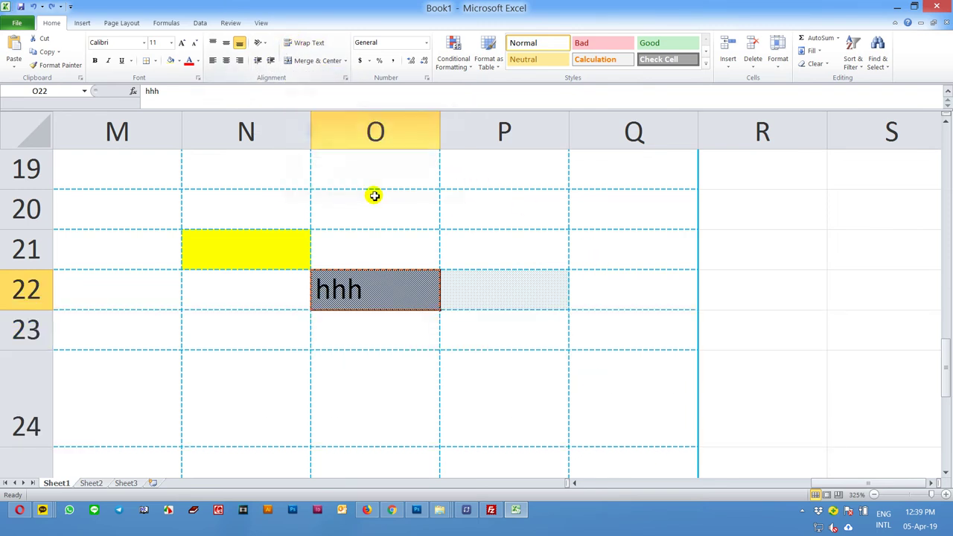
click(385, 253)
- Enter a long string of w's in O21 and turn on Wrap Text
text(wwwwwwwwwwwwwwwwwwww)
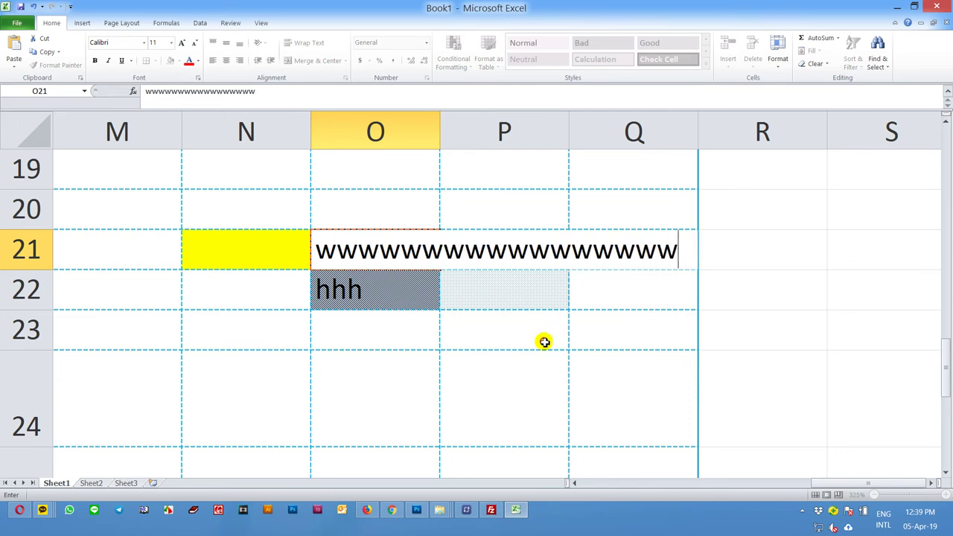
click(544, 340)
click(423, 249)
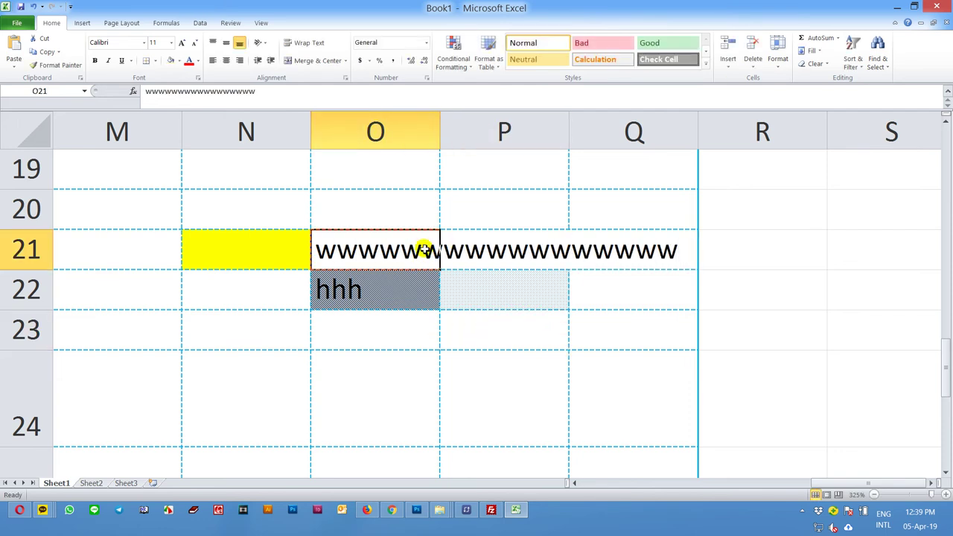
click(306, 43)
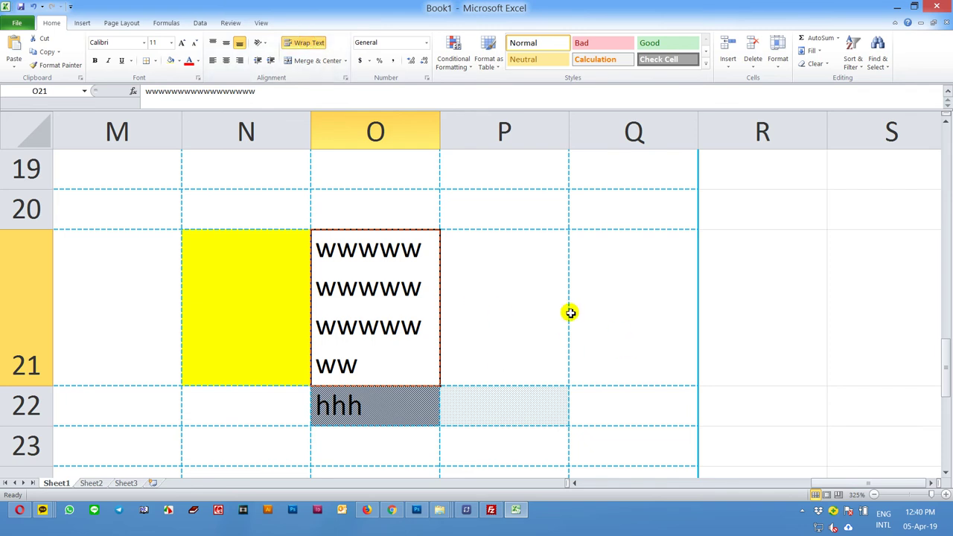
- Merge and centre O21:Q21, then unmerge it back into separate cells
drag(636, 280, 400, 278)
right_click(424, 281)
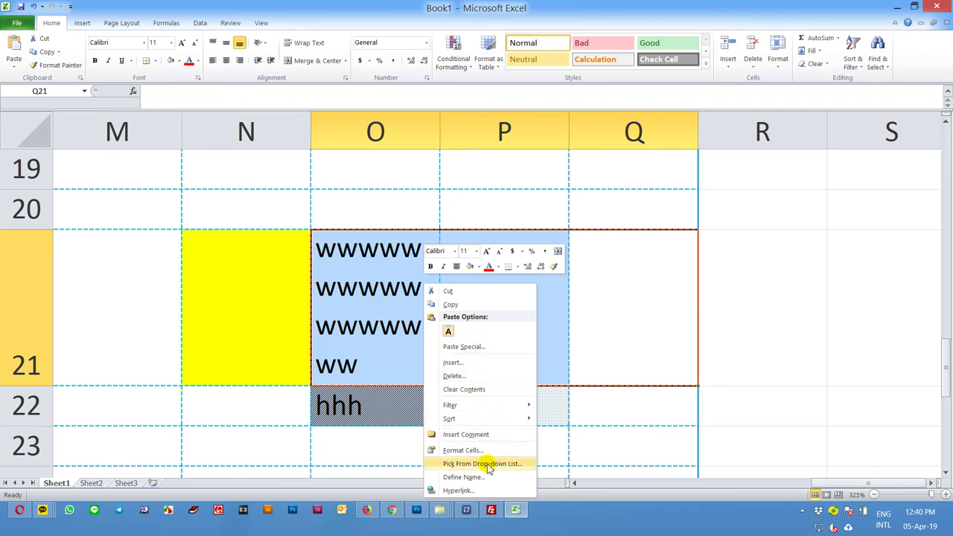
click(590, 263)
drag(591, 263, 347, 274)
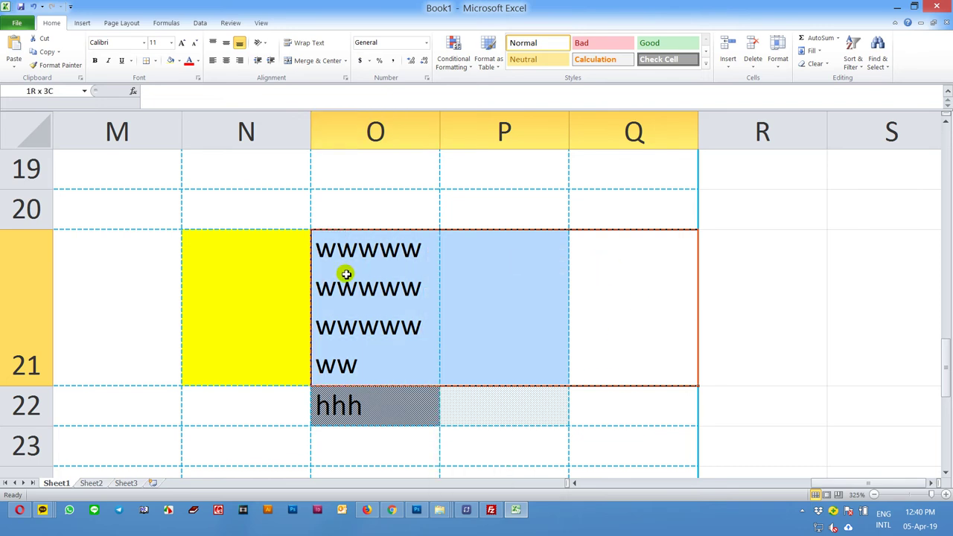
right_click(393, 281)
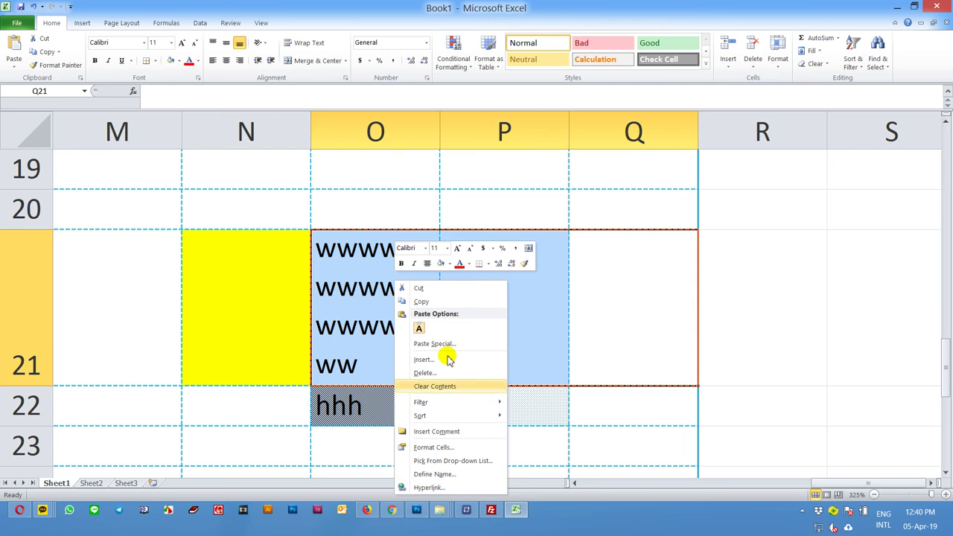
click(528, 249)
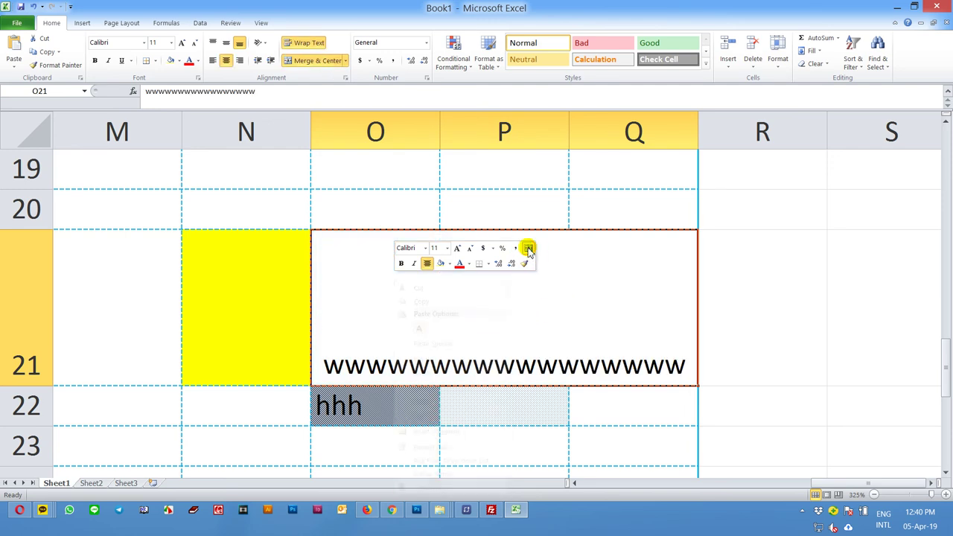
click(335, 61)
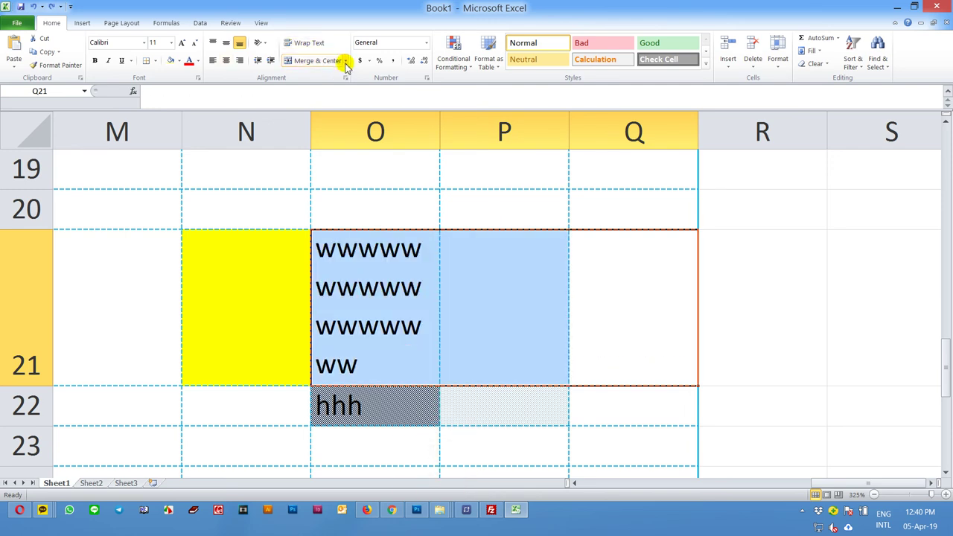
click(301, 64)
click(301, 64)
- Merge and centre O21:P21, then unmerge it again
scroll(610, 267, down, 4)
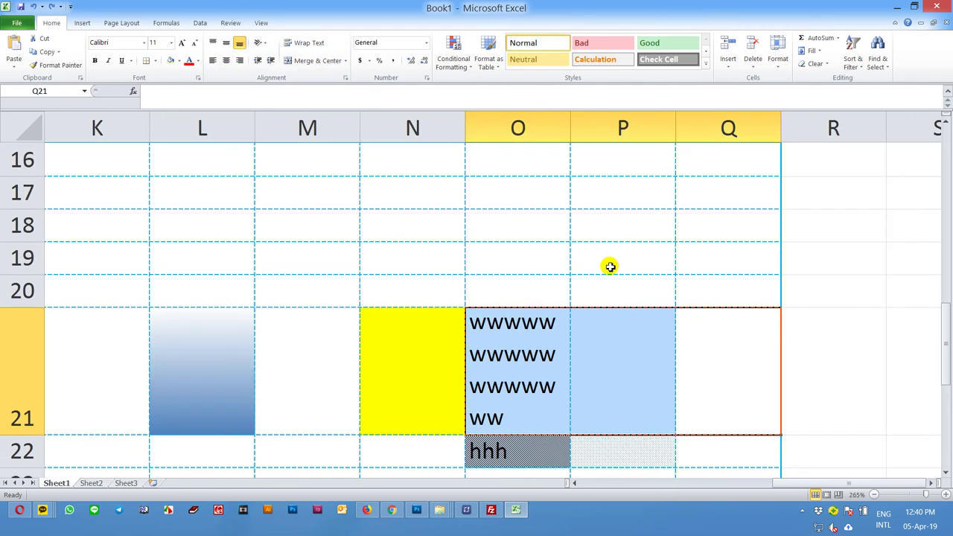
scroll(610, 267, down, 3)
scroll(610, 267, down, 1)
drag(728, 355, 644, 353)
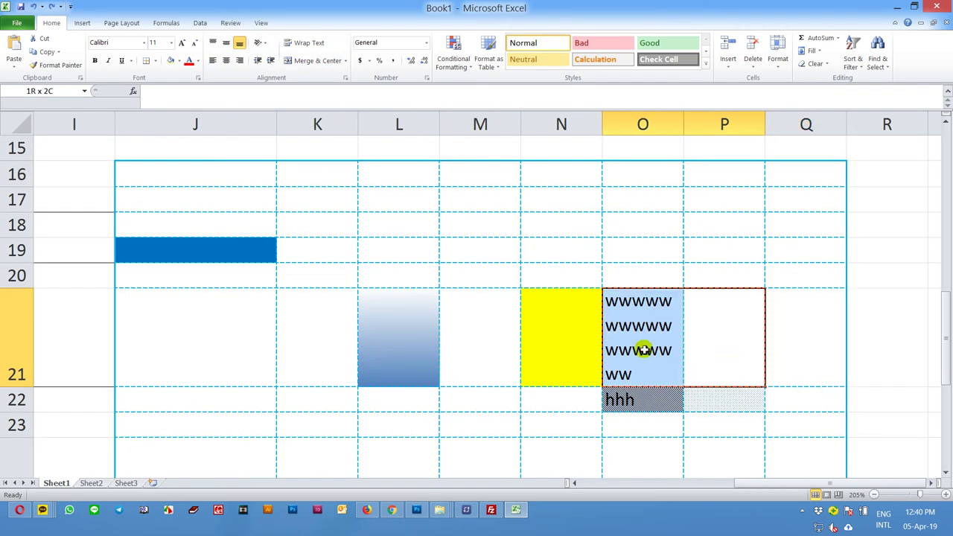
click(318, 61)
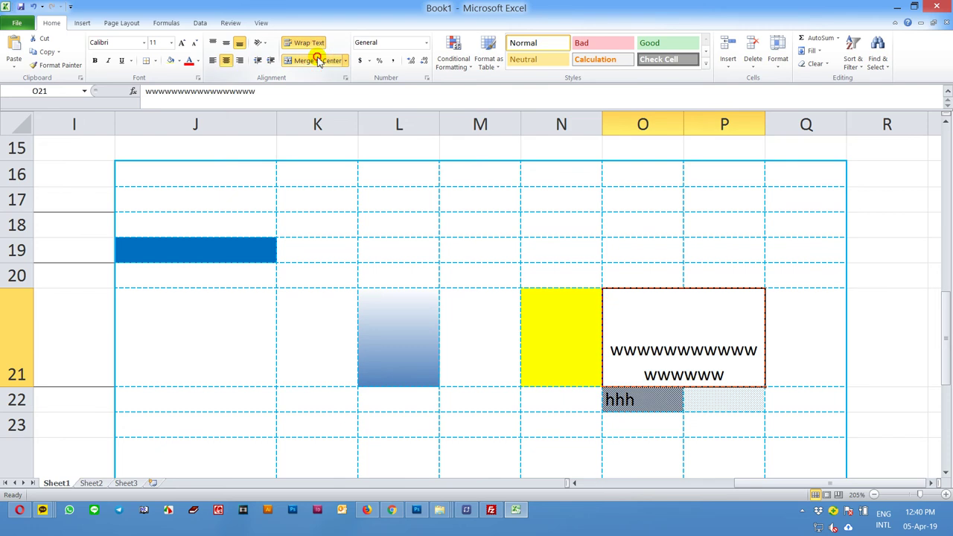
click(318, 61)
scroll(321, 245, up, 2)
scroll(323, 259, down, 1)
scroll(323, 259, down, 2)
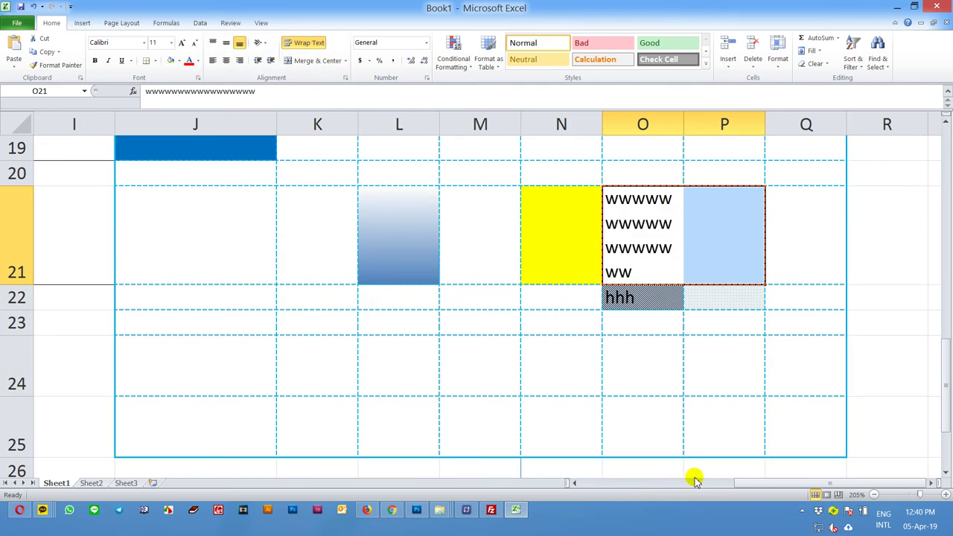
drag(777, 483, 536, 483)
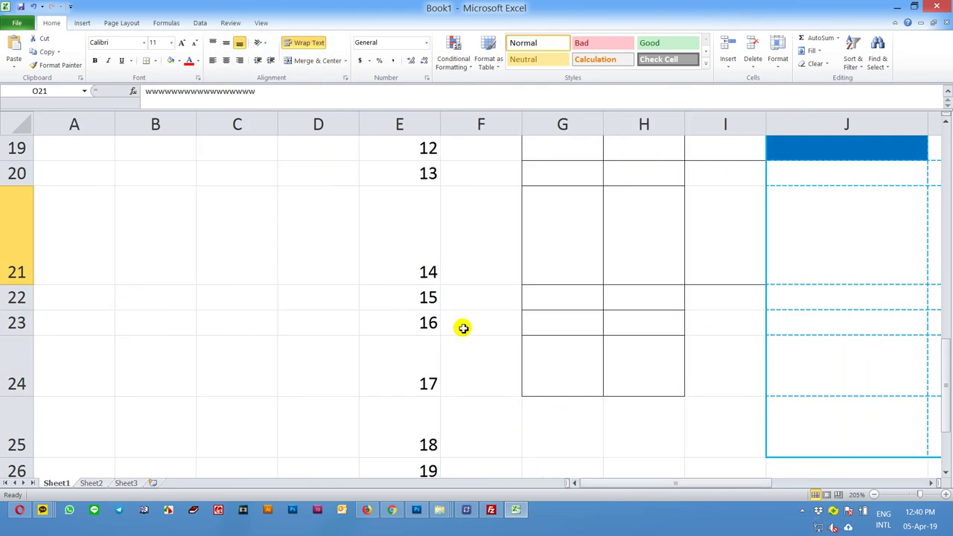
- Try Accounting, Percent, Comma style and decimal changes on E20's value 13
click(419, 181)
click(362, 61)
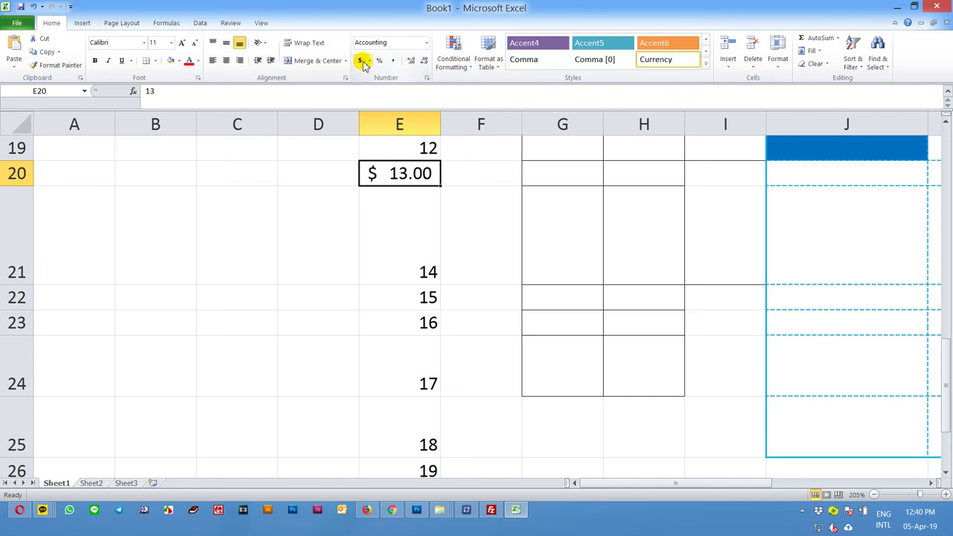
click(377, 61)
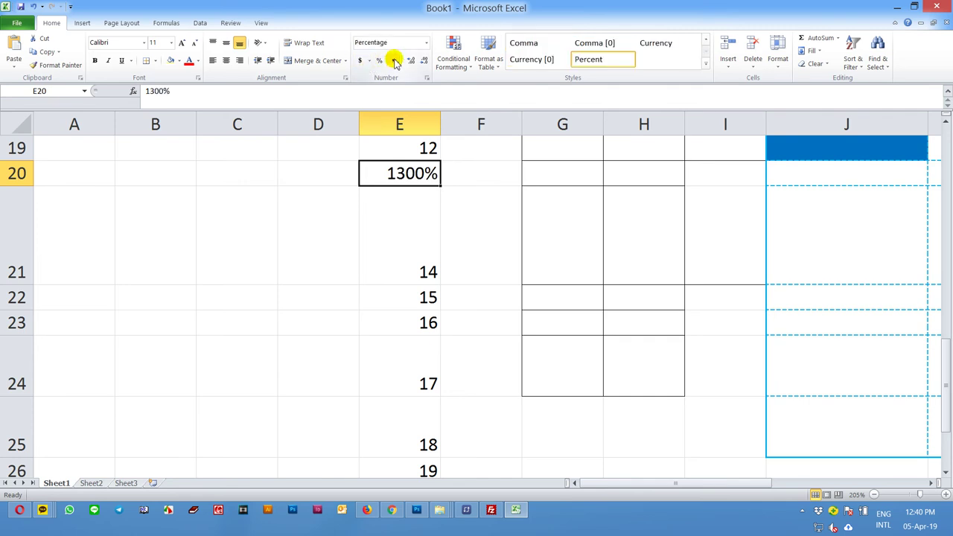
click(394, 61)
click(411, 61)
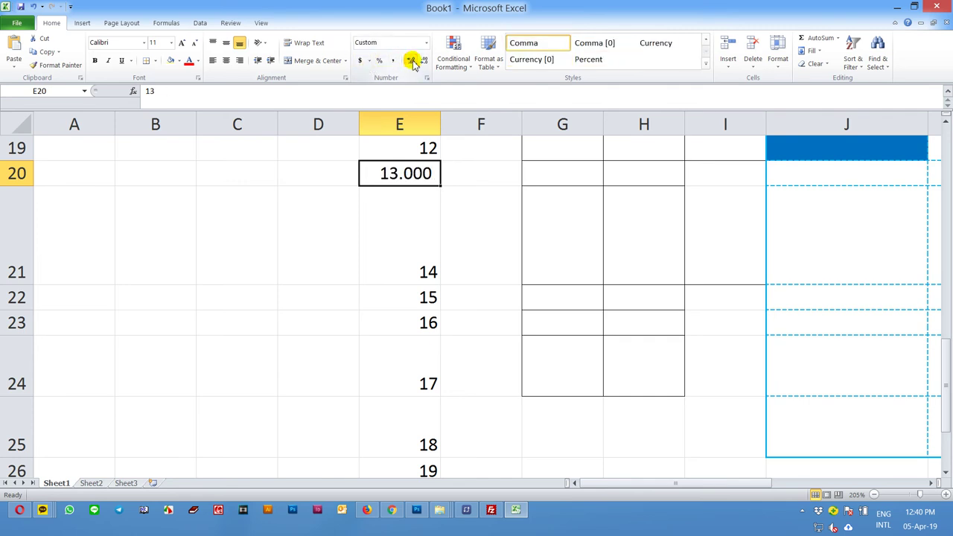
click(412, 61)
click(421, 61)
click(421, 61)
click(421, 61)
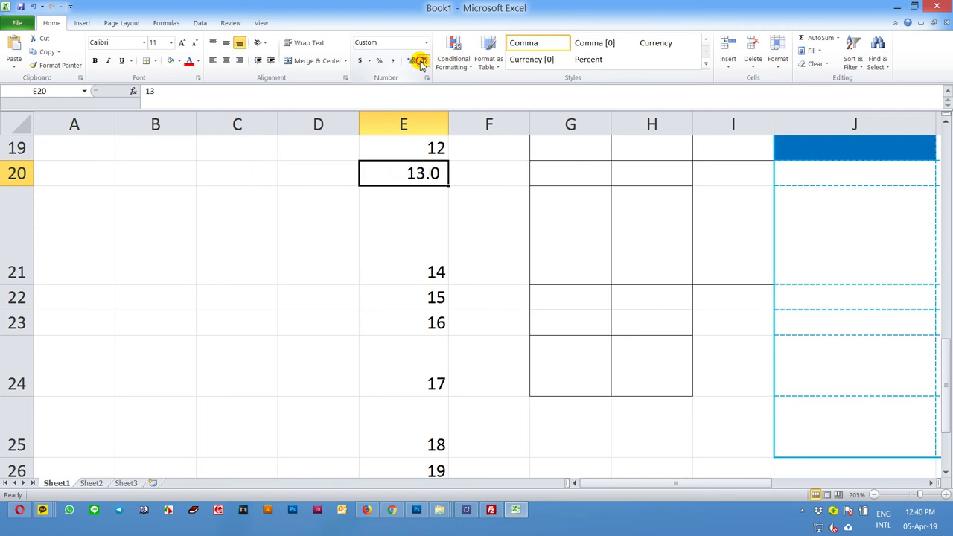
click(408, 61)
click(406, 61)
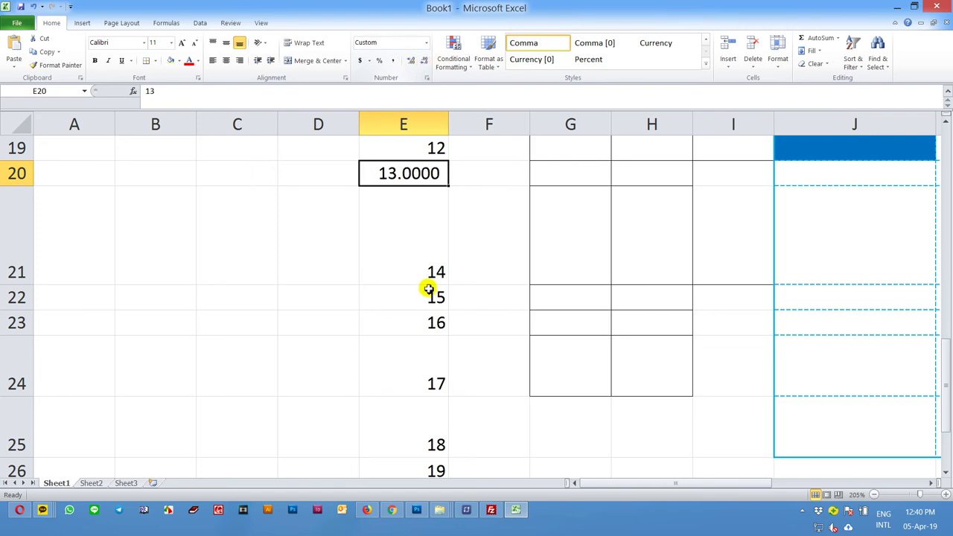
- Replace E20's value with 0.0002
text(0.)
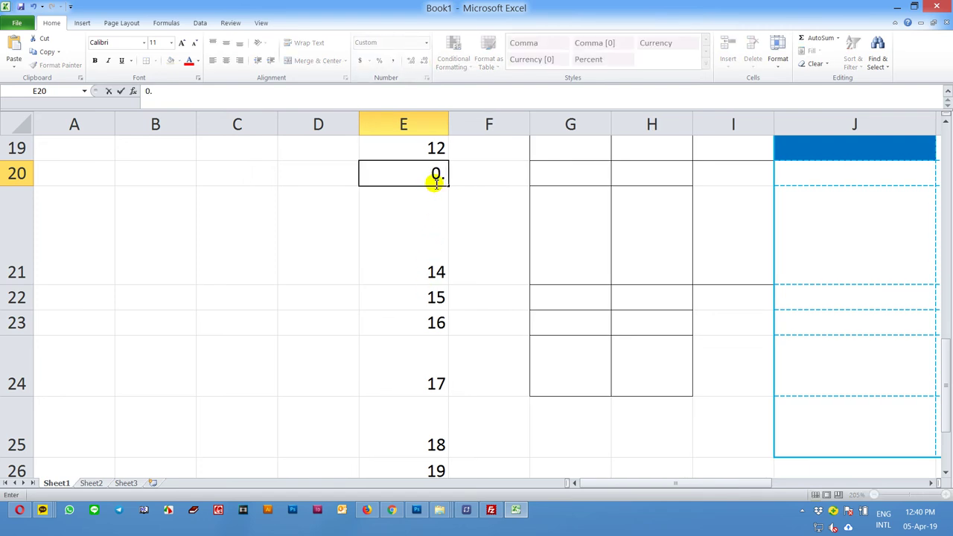
key(Return)
click(435, 183)
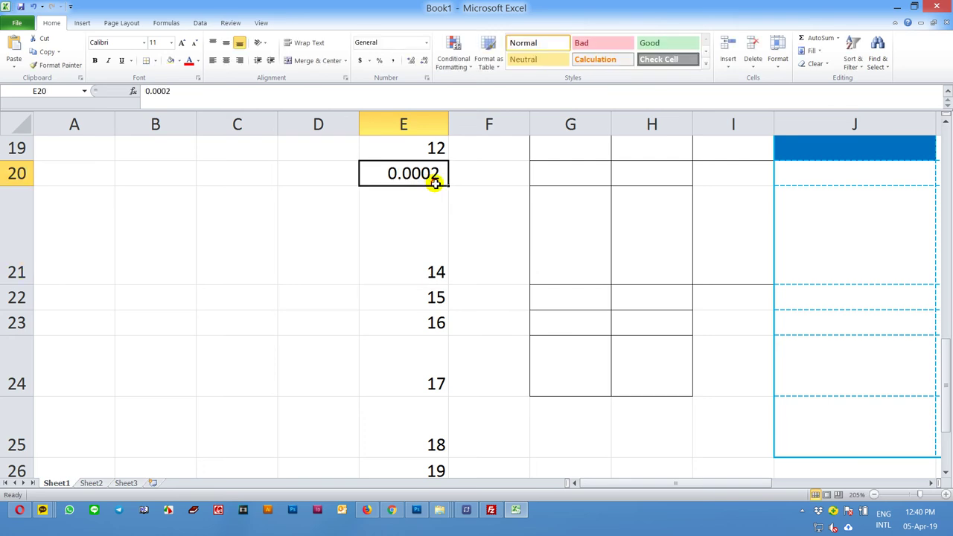
double_click(440, 181)
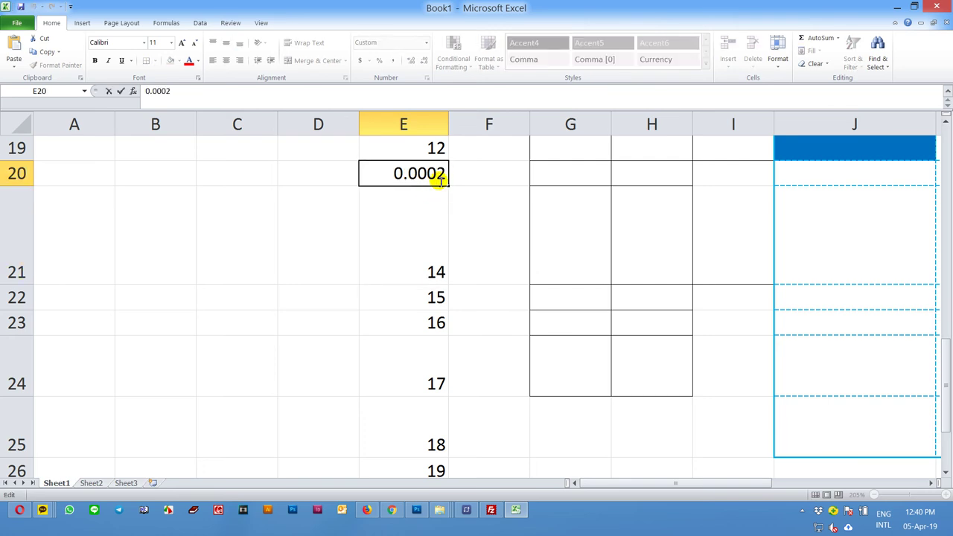
text(0)
key(Return)
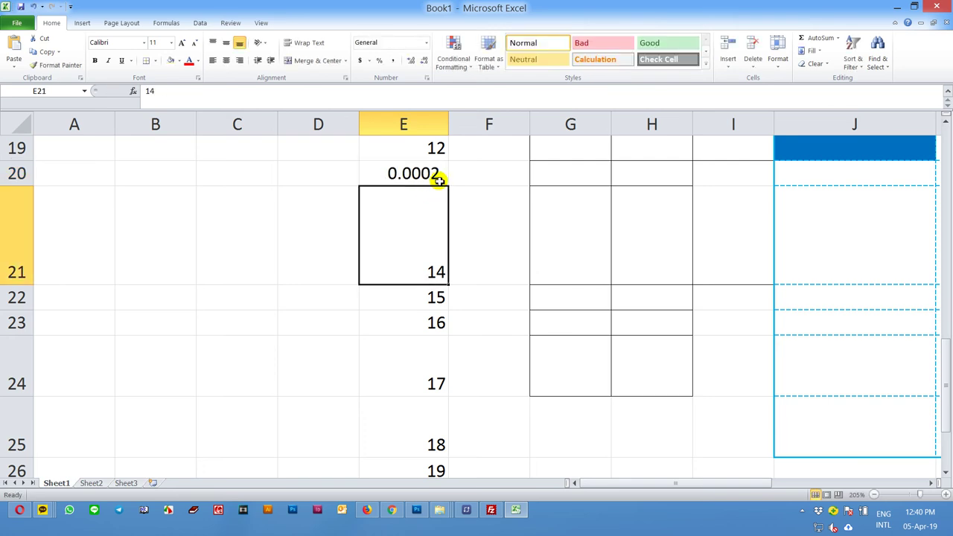
- Adjust E20's decimal places so it displays 0.0002000
click(440, 181)
click(423, 61)
click(410, 61)
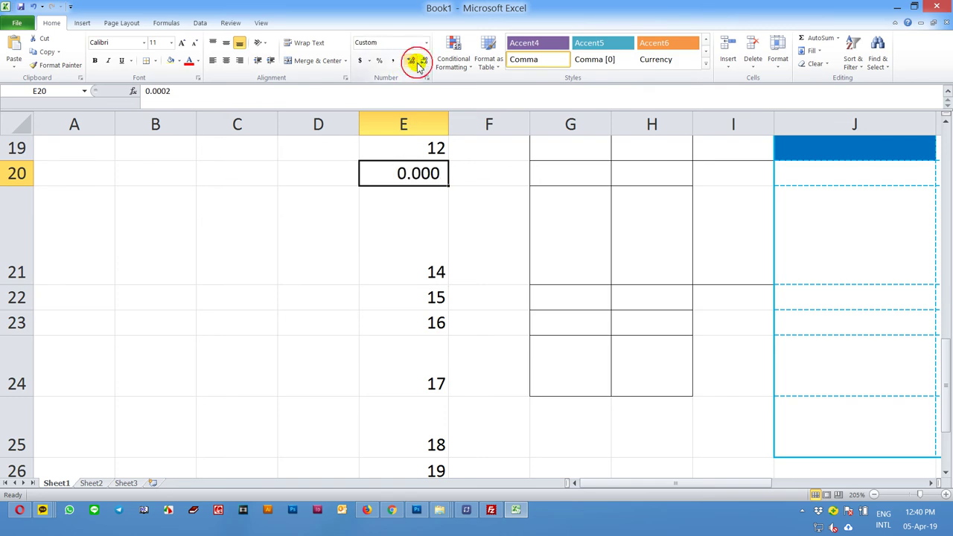
click(422, 61)
click(412, 61)
click(412, 61)
click(412, 61)
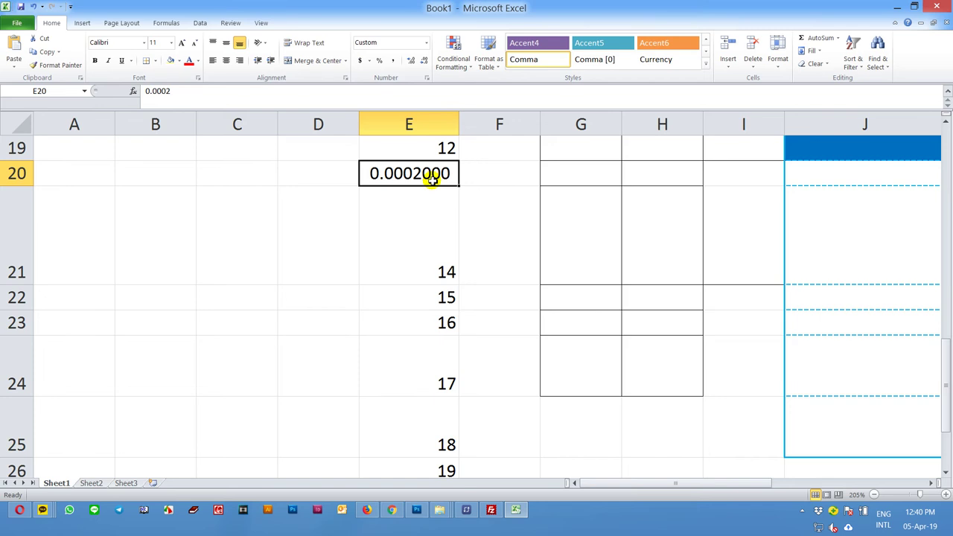
scroll(434, 185, up, 1)
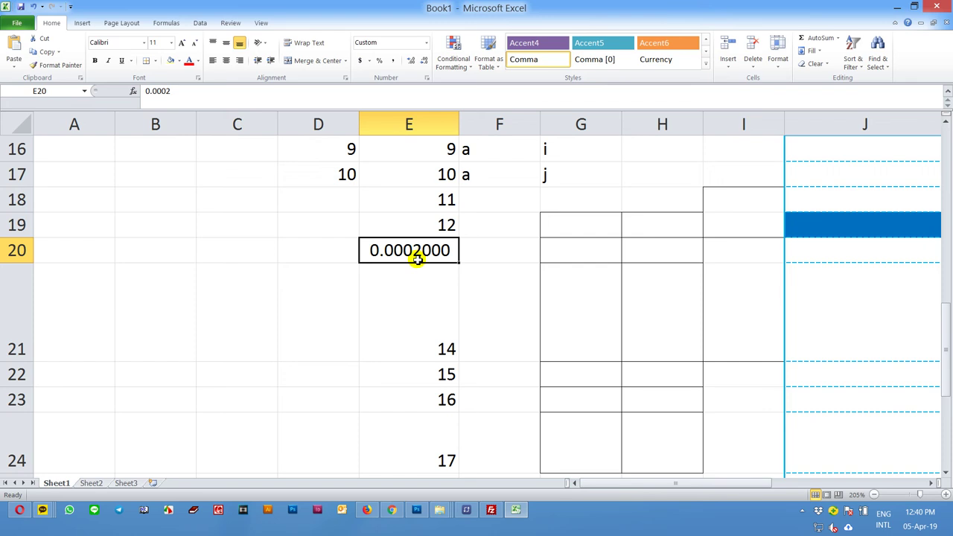
- Enter 0.001 in D20 and 0.236 in D21, then correct D20 to 0.01
click(341, 256)
text(0.001000)
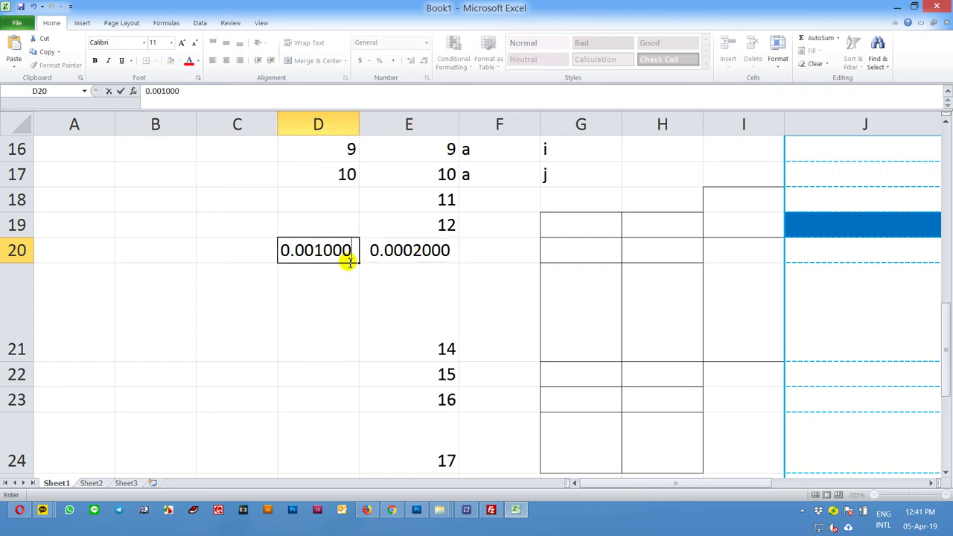
key(Return)
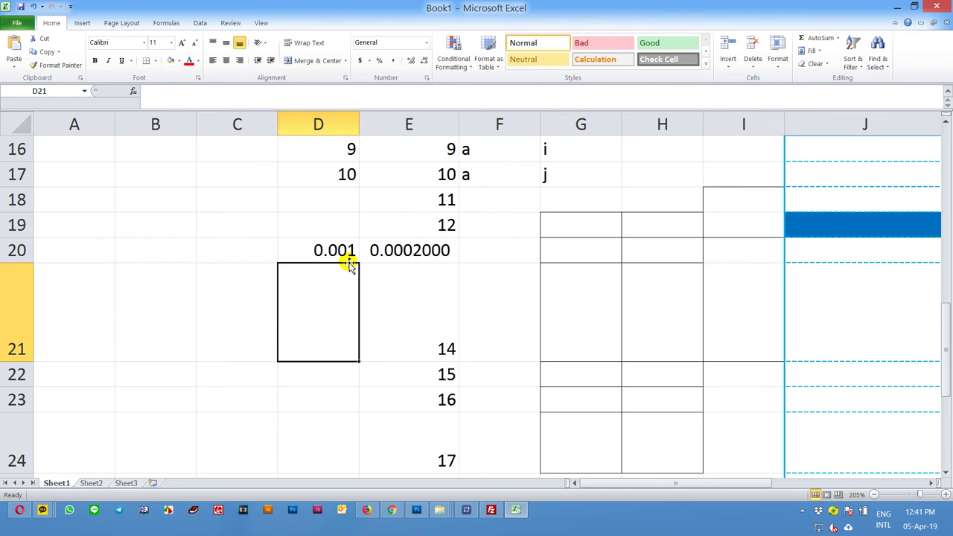
text(0.2360)
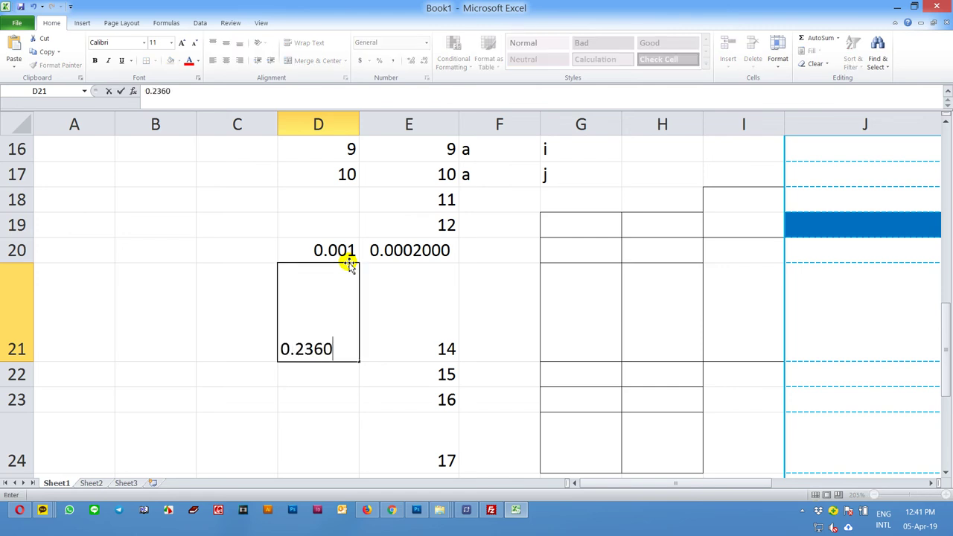
key(Return)
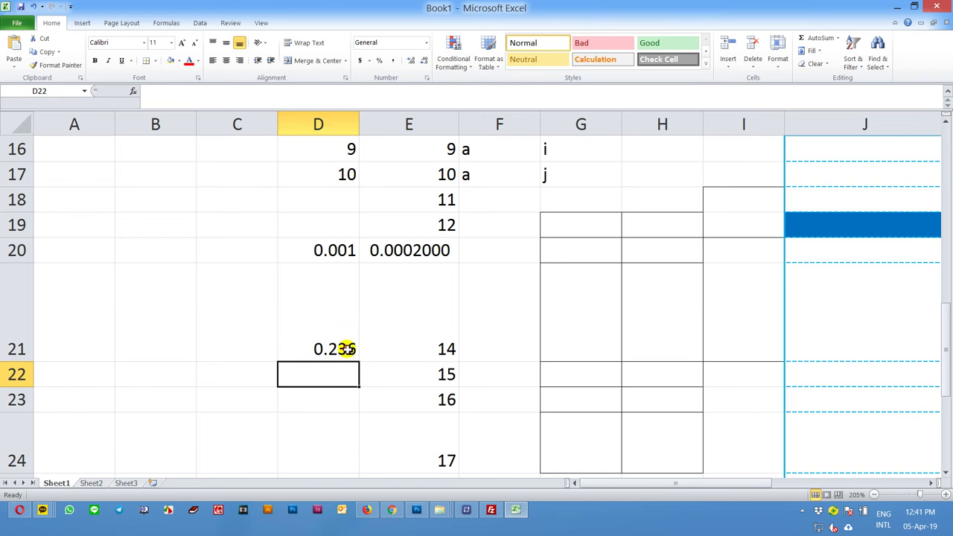
click(347, 347)
click(342, 254)
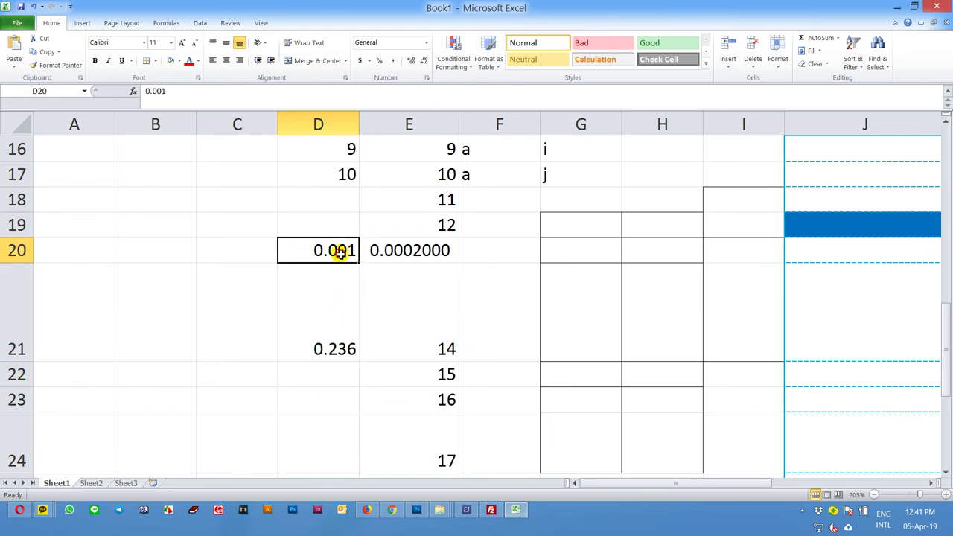
double_click(339, 252)
key(BackSpace)
click(341, 309)
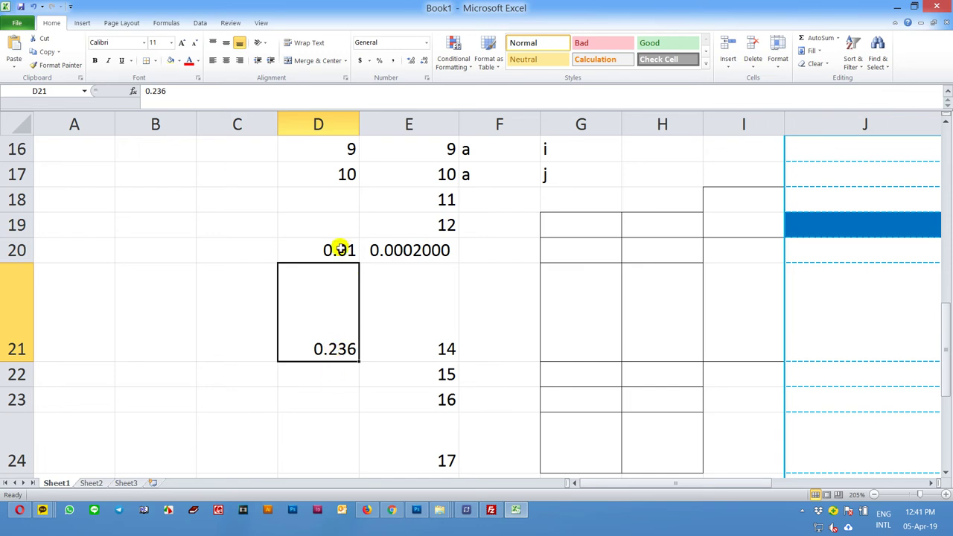
- Test increasing and decreasing the decimal places shown in D20
click(338, 249)
click(423, 61)
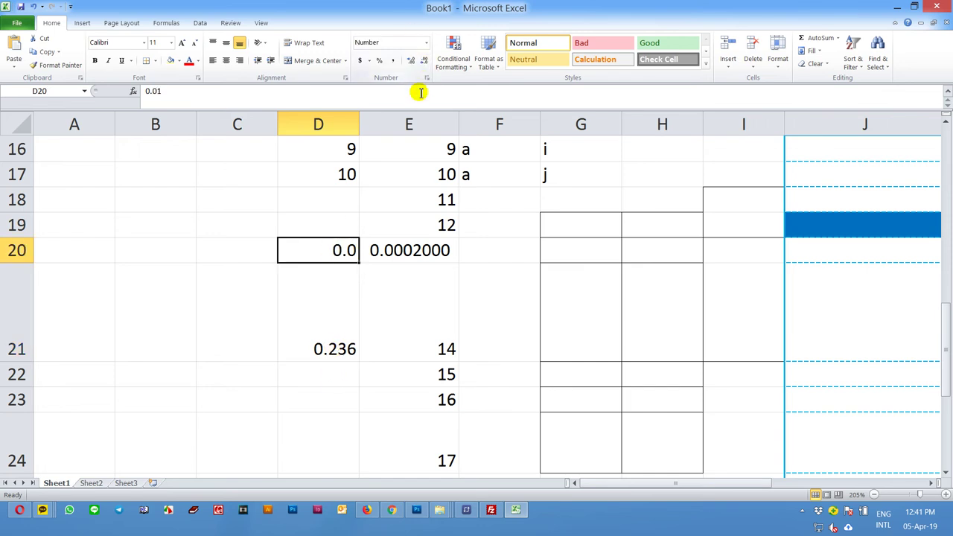
click(410, 61)
click(409, 60)
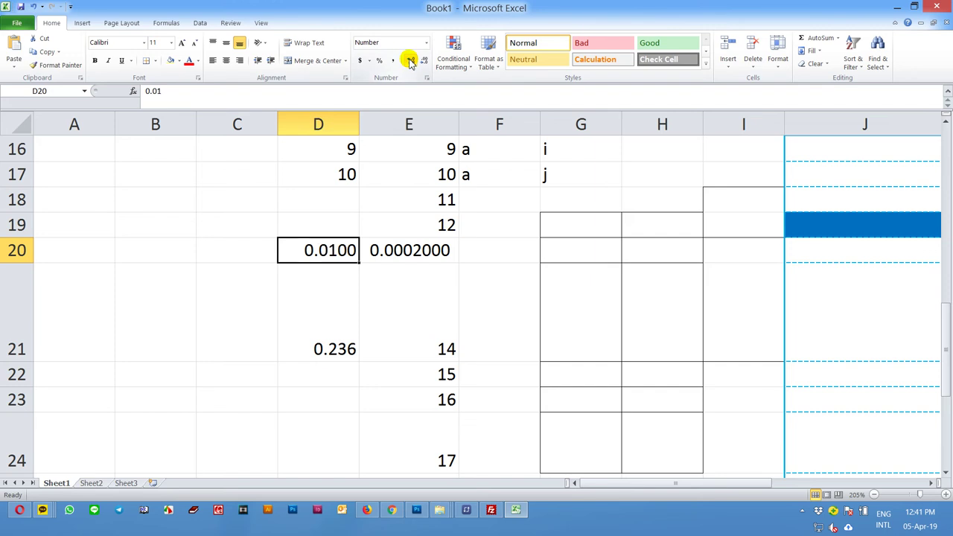
click(410, 61)
click(410, 61)
click(411, 60)
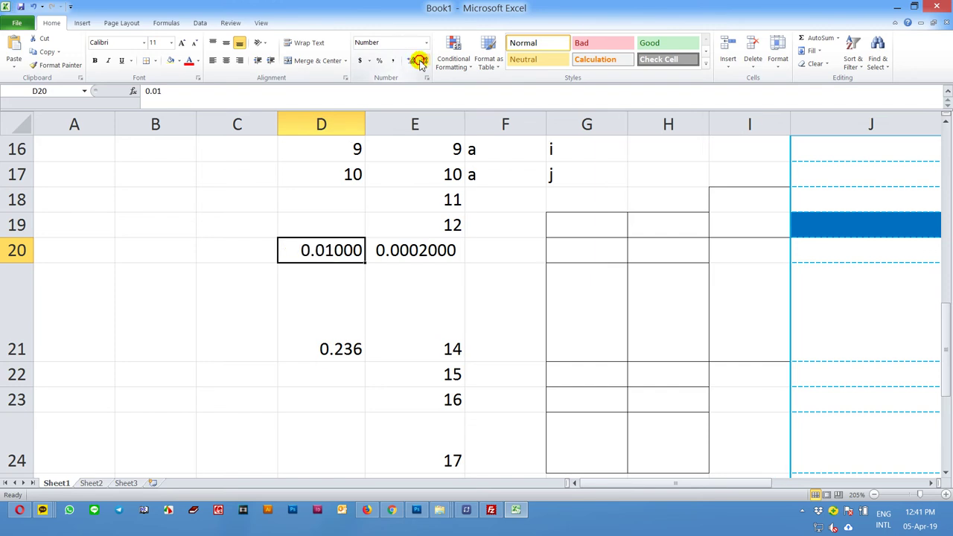
click(420, 60)
click(420, 60)
click(421, 60)
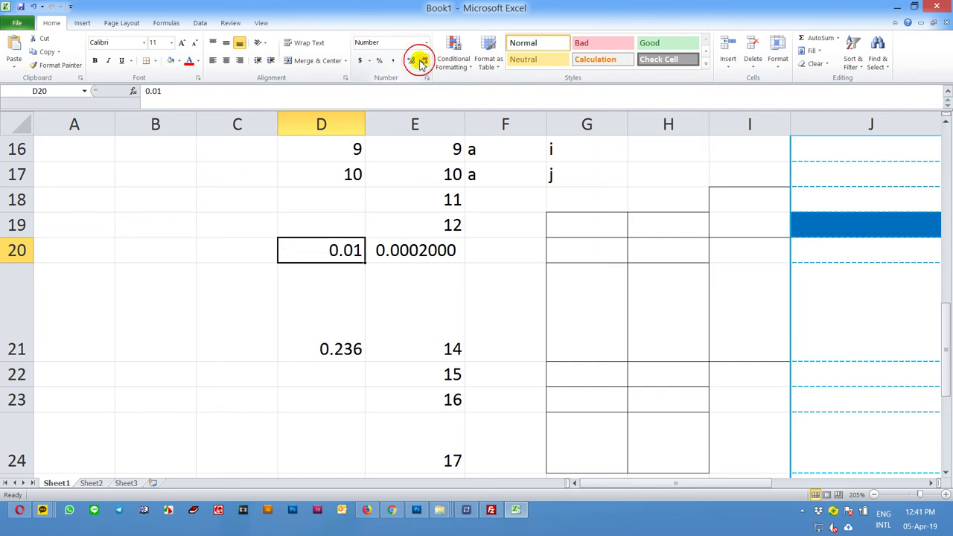
- Round D21's 0.236 to two decimals and back to three, then select B23
click(352, 349)
click(423, 60)
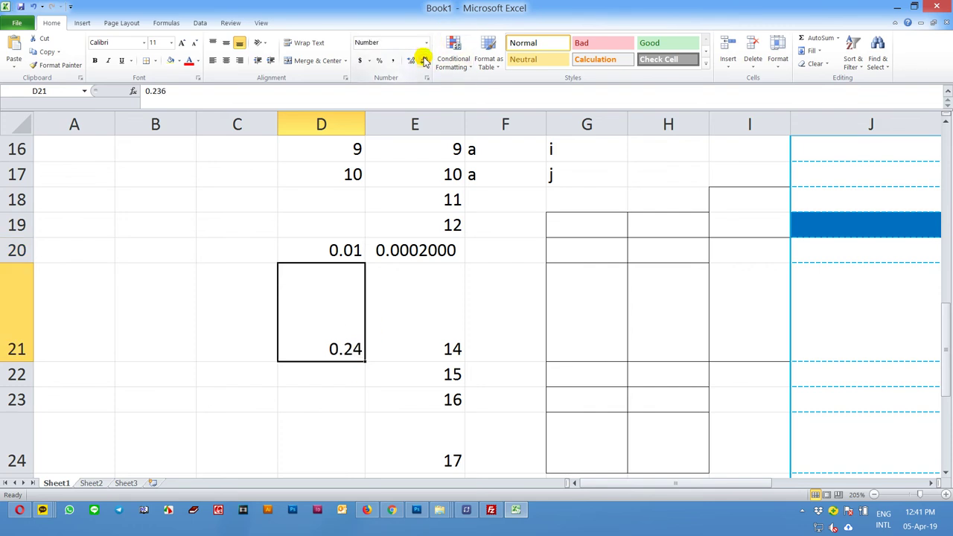
click(416, 59)
click(417, 59)
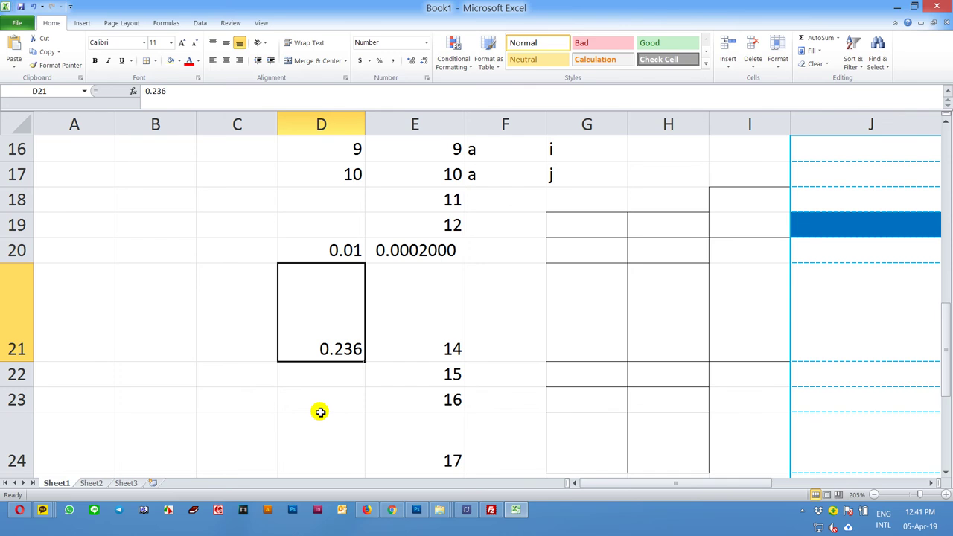
click(180, 409)
- Enter 20 in B23 and move on to C23
text(20)
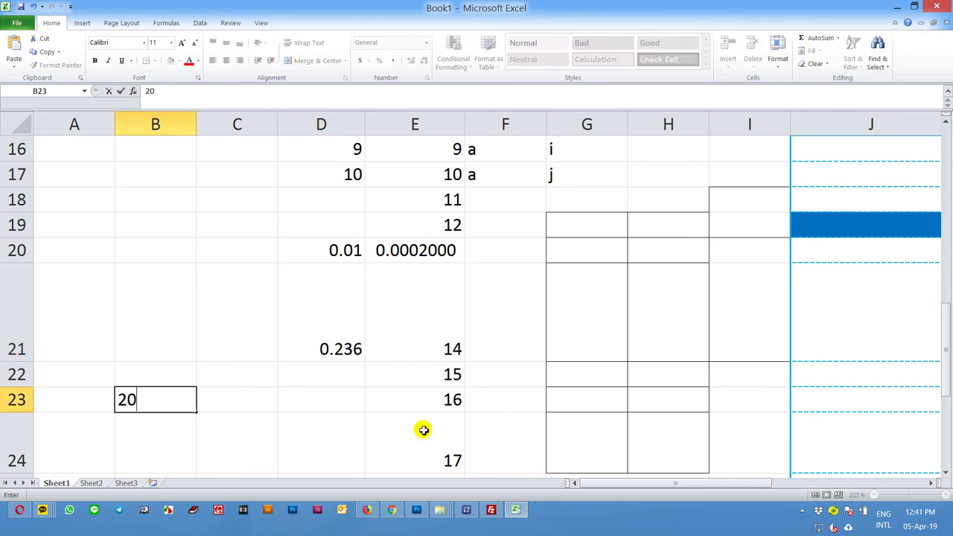
key(Tab)
key(Tab)
key(shift+Tab)
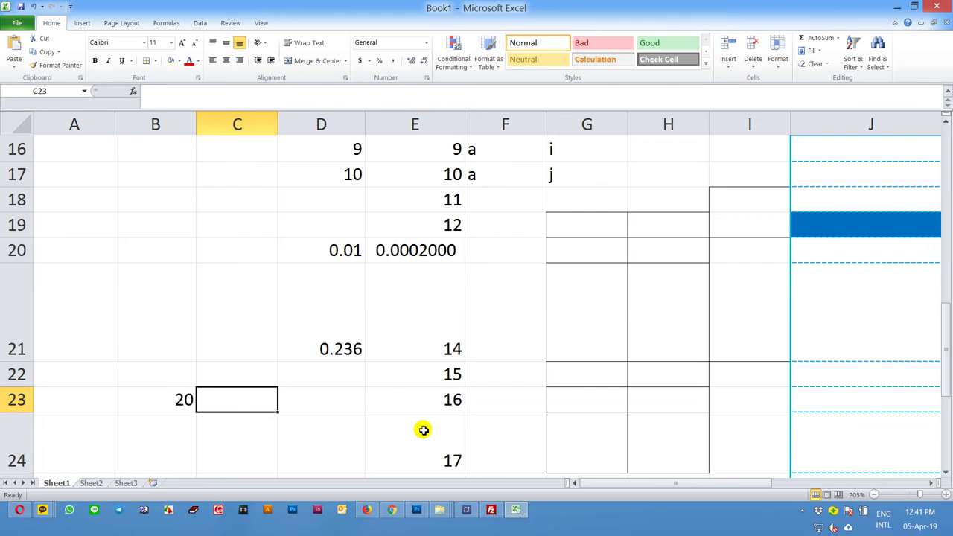
- Enter 23 in C23 and the formula =B23/C23 in D23
text(23)
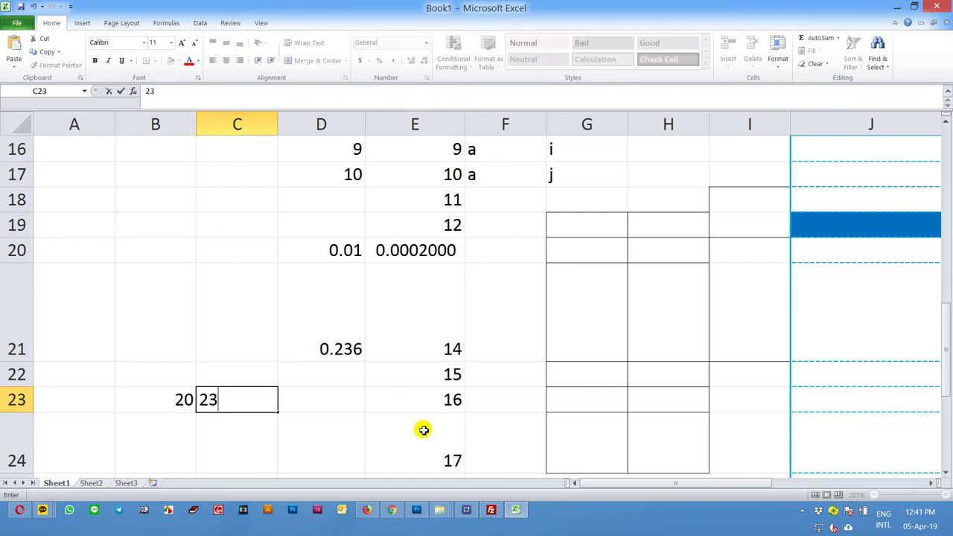
key(Tab)
text(=)
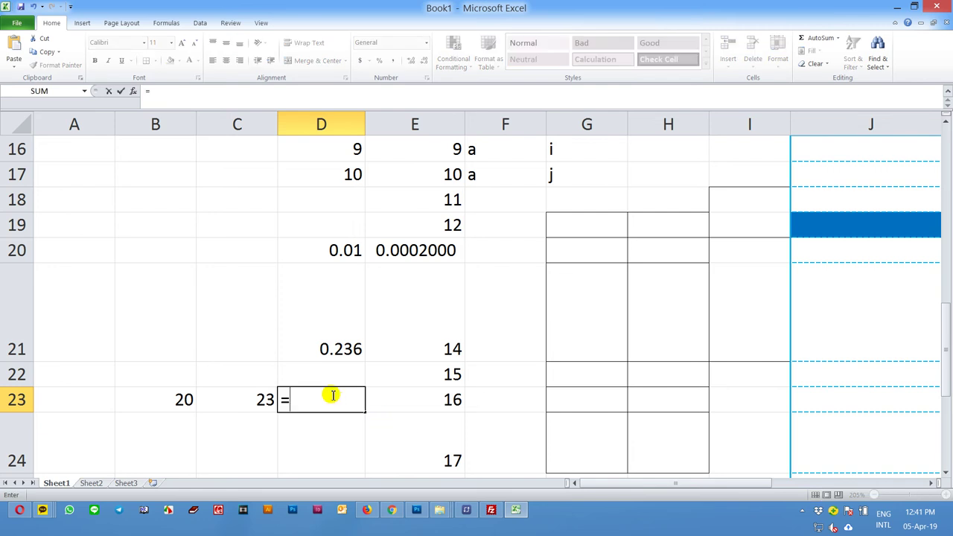
click(183, 400)
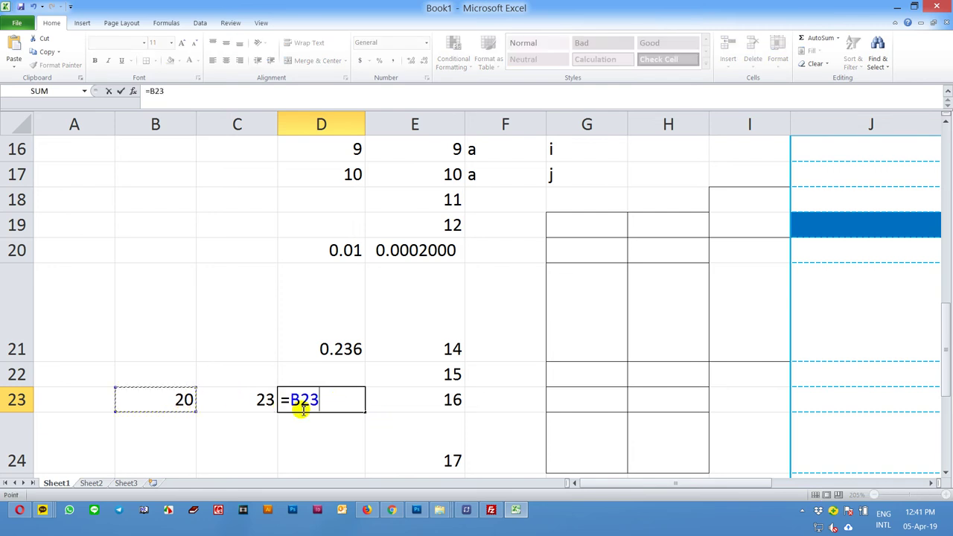
text(/)
click(239, 401)
key(Return)
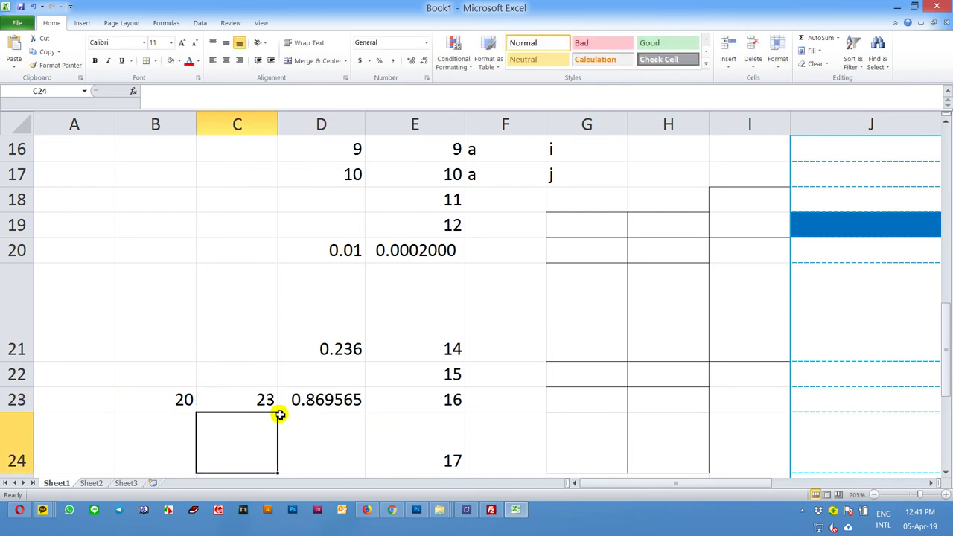
- Show D23's result as 0.8696 with four decimal places
click(336, 406)
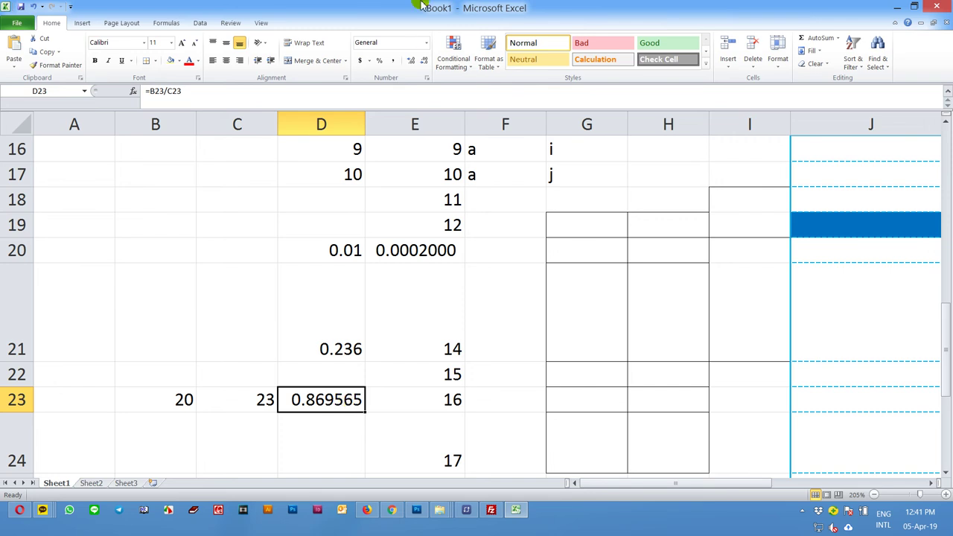
click(425, 61)
click(425, 61)
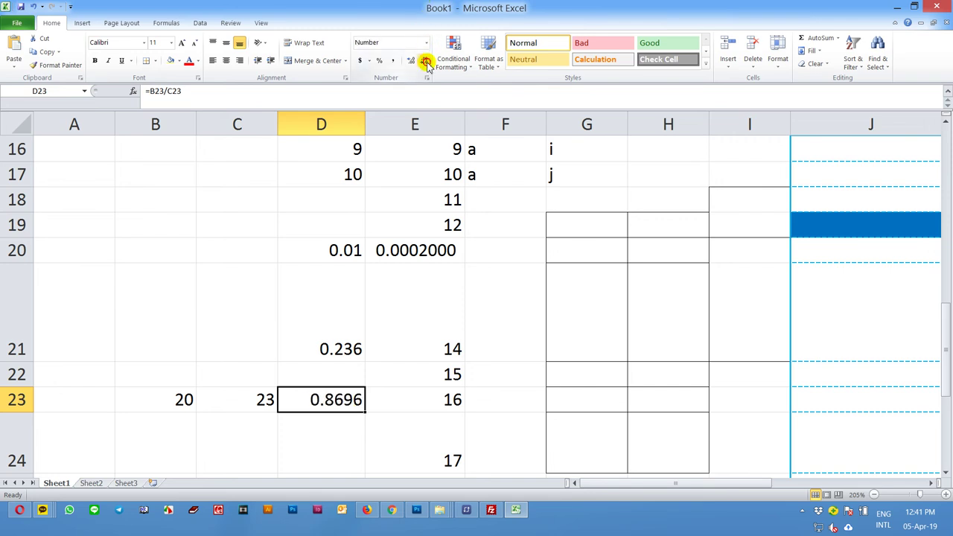
click(425, 61)
click(425, 61)
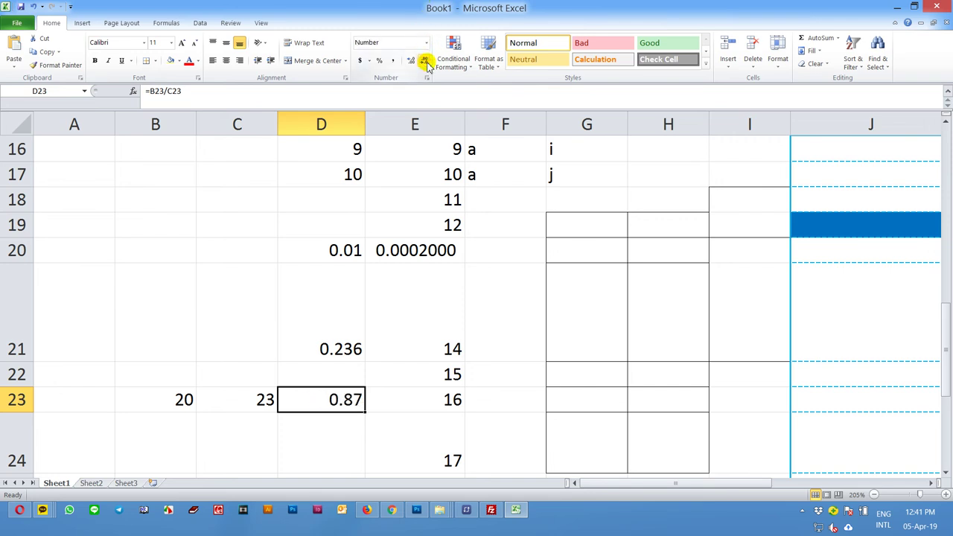
click(412, 60)
click(411, 60)
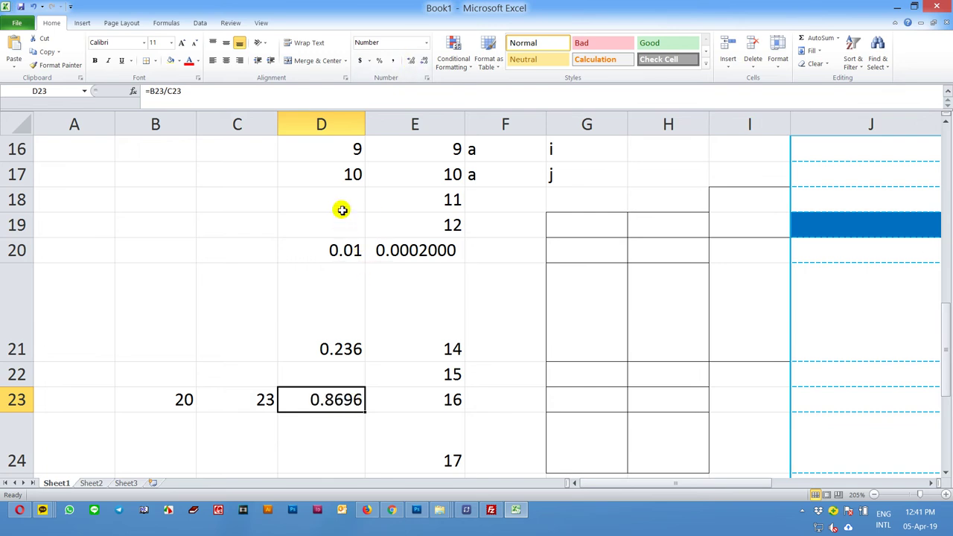
- Select column D and add many decimal places to its numbers
click(343, 124)
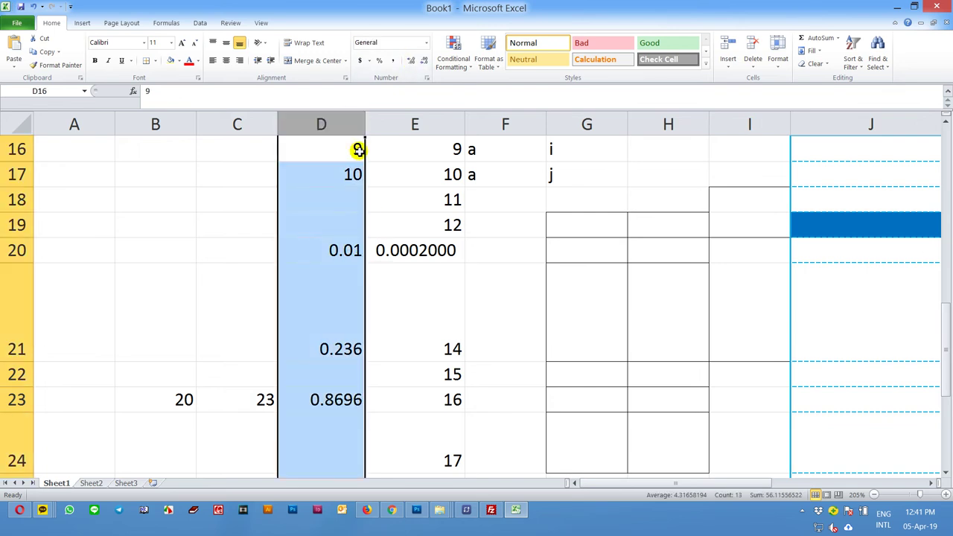
click(410, 61)
click(411, 61)
click(410, 61)
click(410, 61)
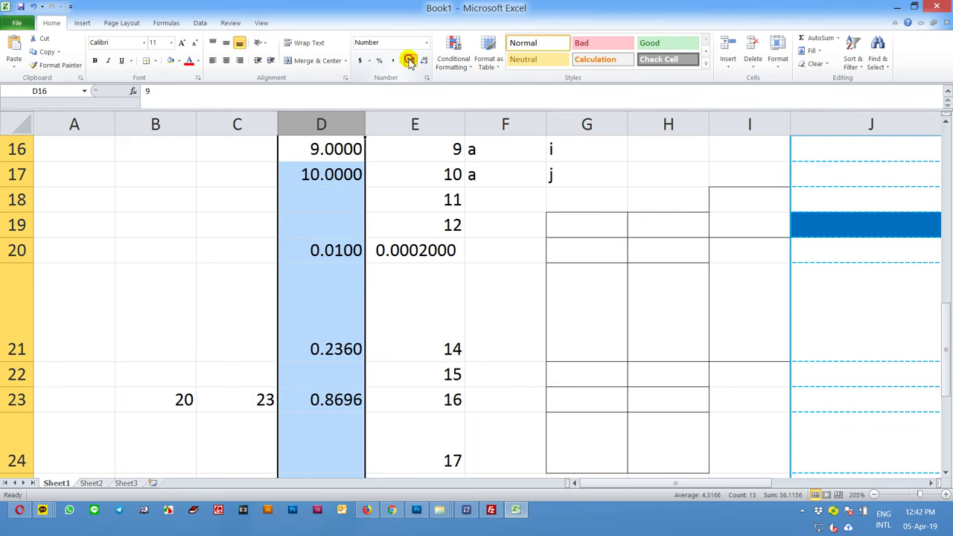
click(410, 61)
click(409, 61)
click(409, 60)
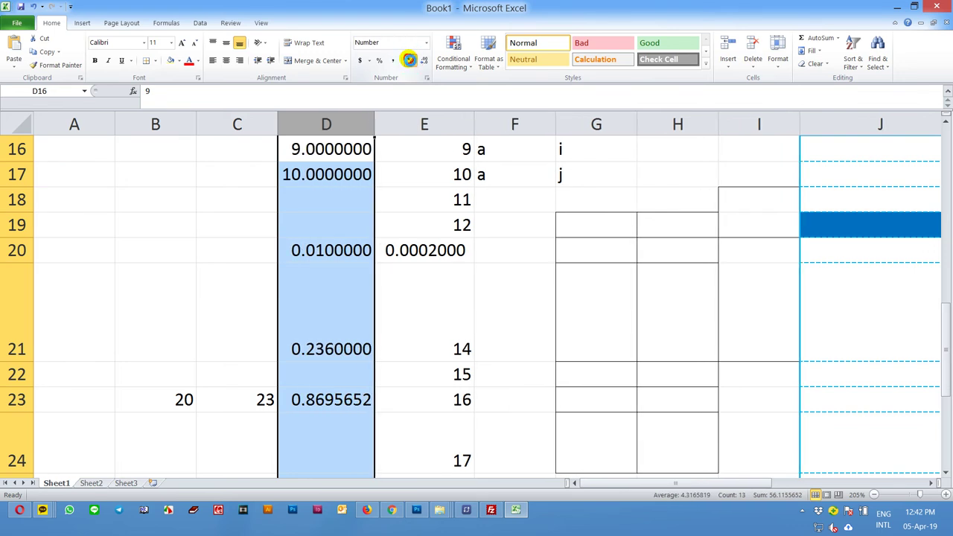
click(410, 60)
click(409, 60)
click(410, 61)
click(409, 60)
double_click(410, 60)
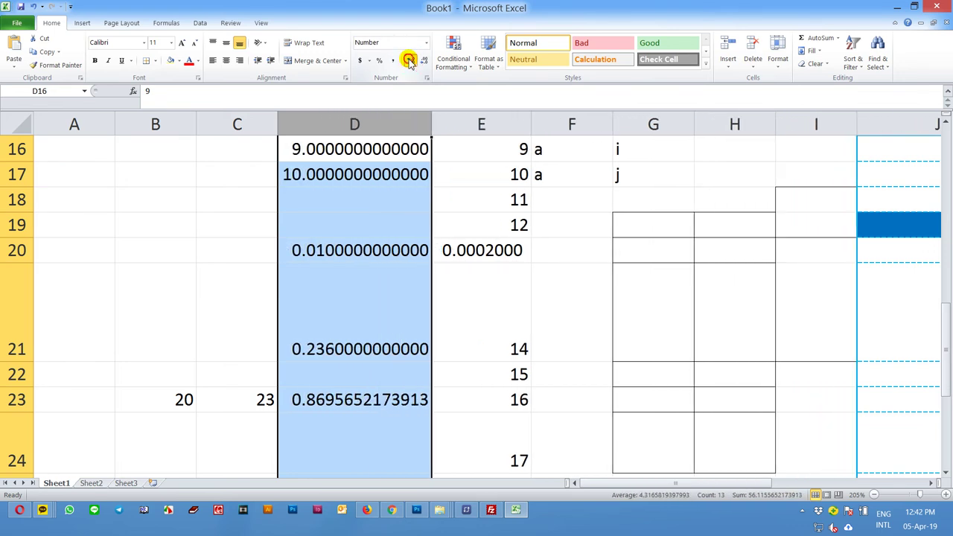
double_click(409, 61)
triple_click(409, 60)
double_click(409, 60)
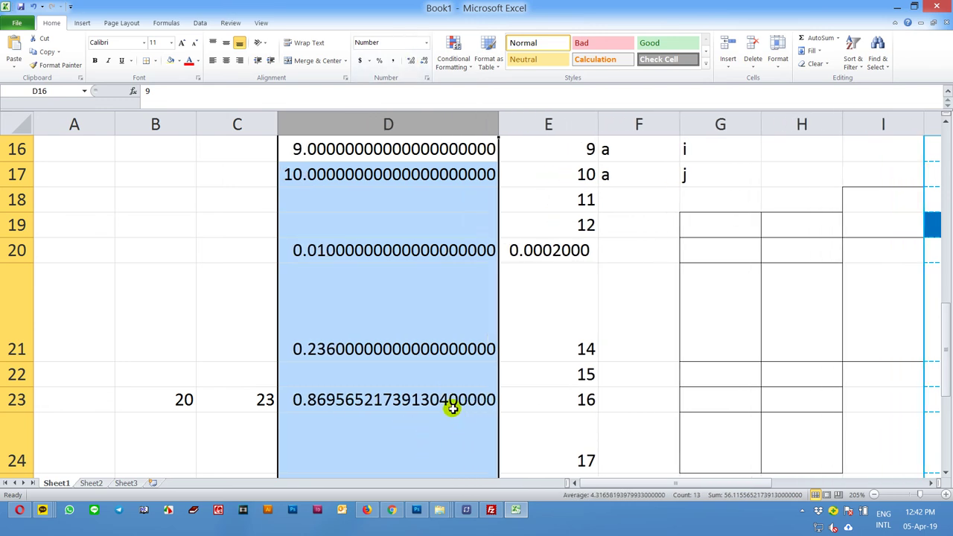
- Change the divisor in C23 to 2
click(228, 401)
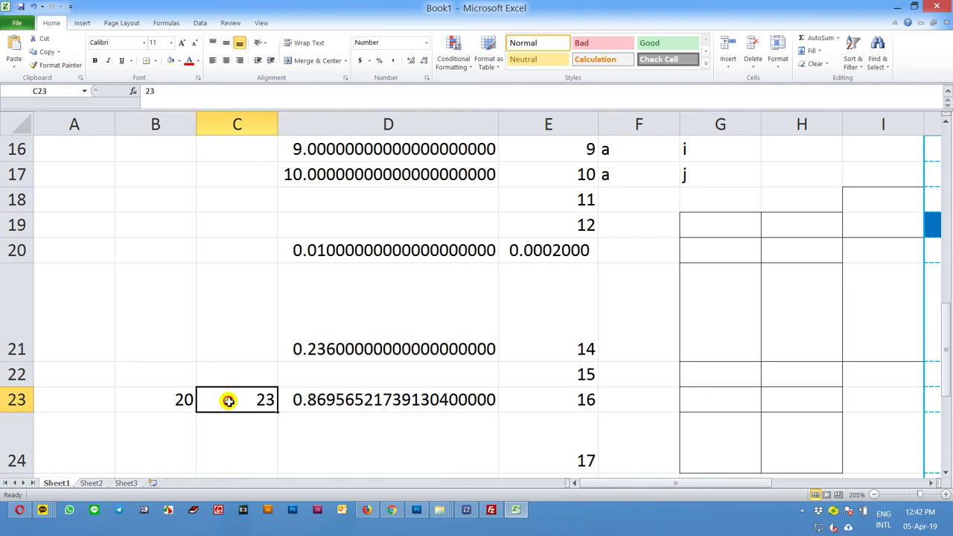
text(2)
key(Return)
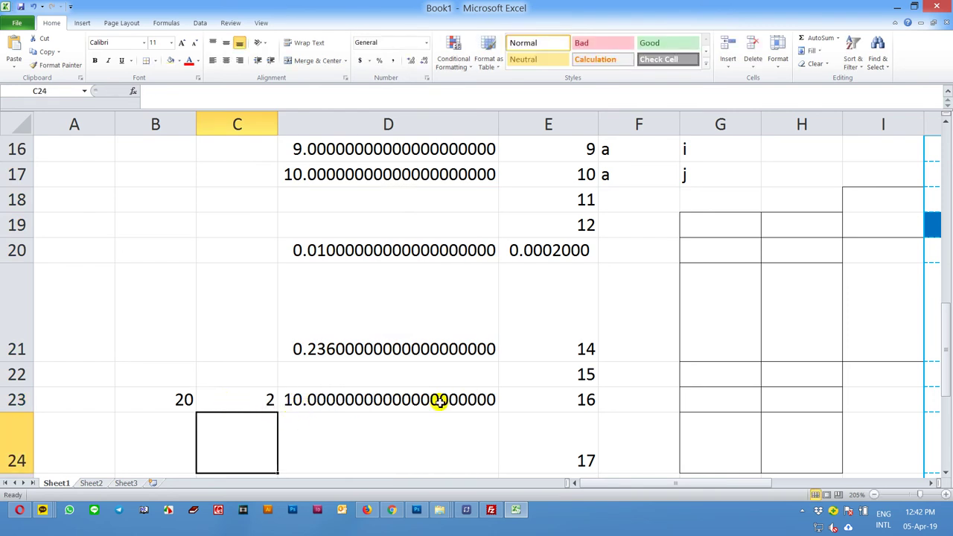
- Reduce column D's numbers to six decimal places, like 10.000000
click(440, 119)
click(414, 64)
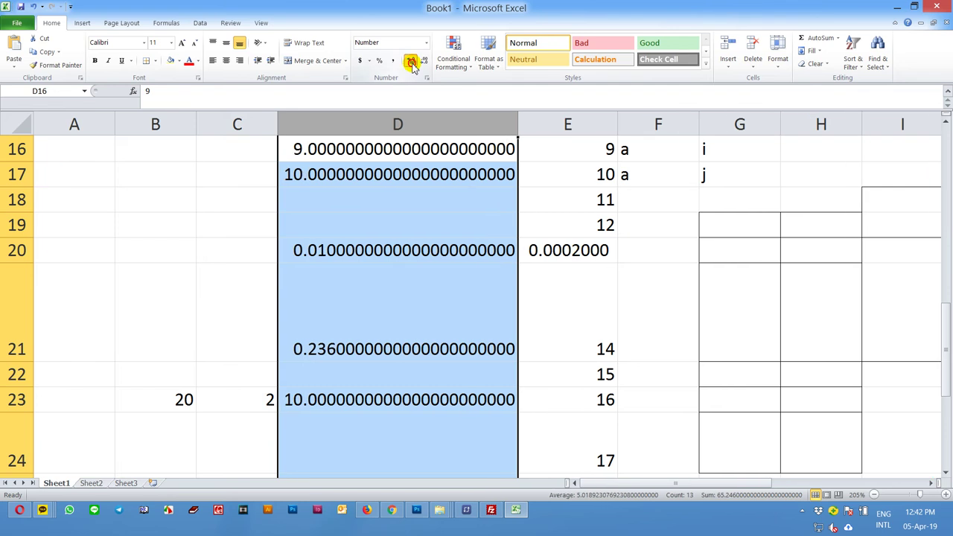
click(422, 61)
click(423, 61)
click(422, 61)
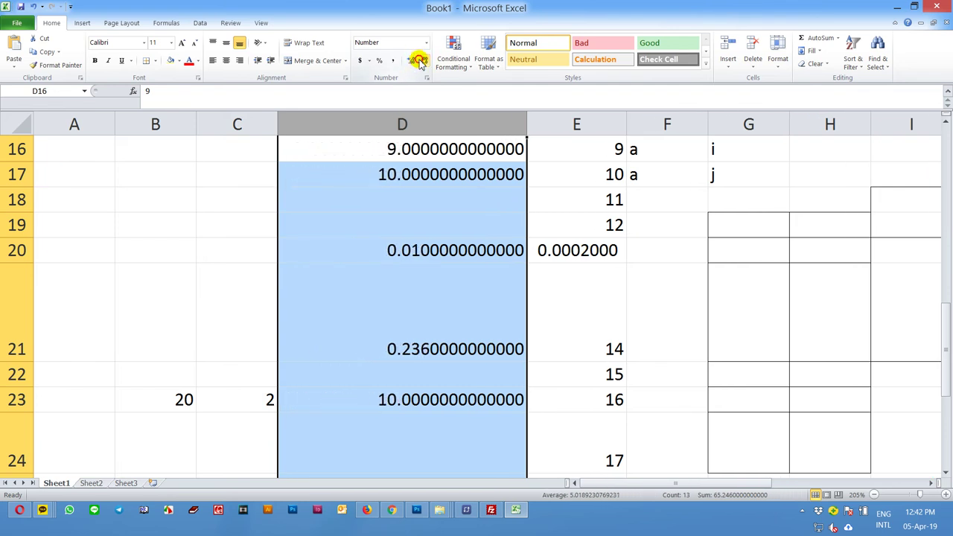
click(422, 62)
click(423, 61)
click(423, 61)
click(248, 401)
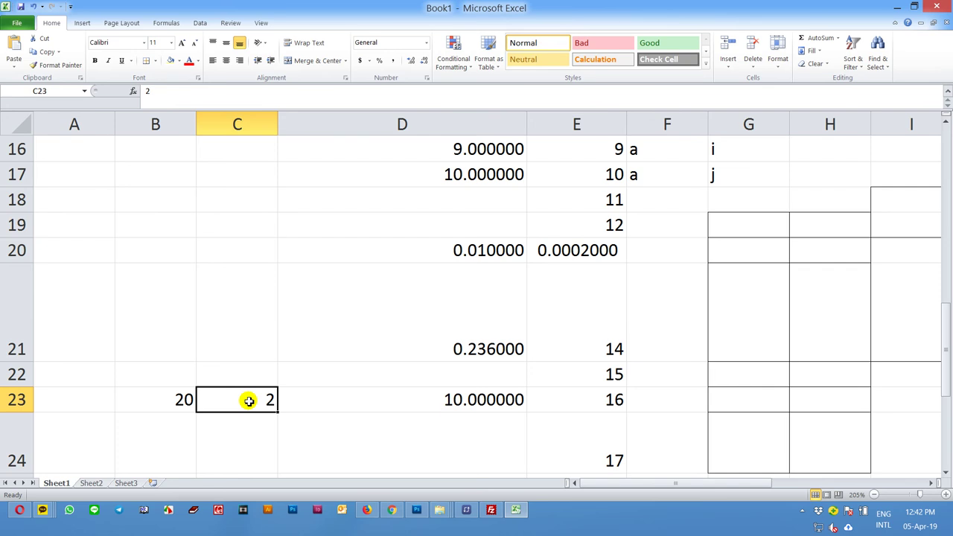
- Retype C23 as 5, 20, 50, 25 and finally 22.5
text(5)
key(Return)
click(249, 402)
text(20)
key(Return)
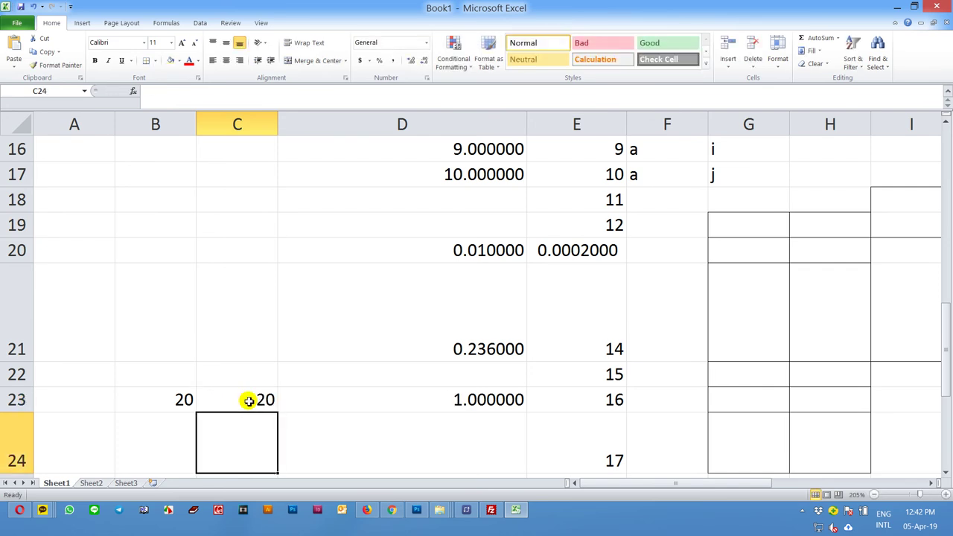
scroll(249, 402, down, 1)
key(Up)
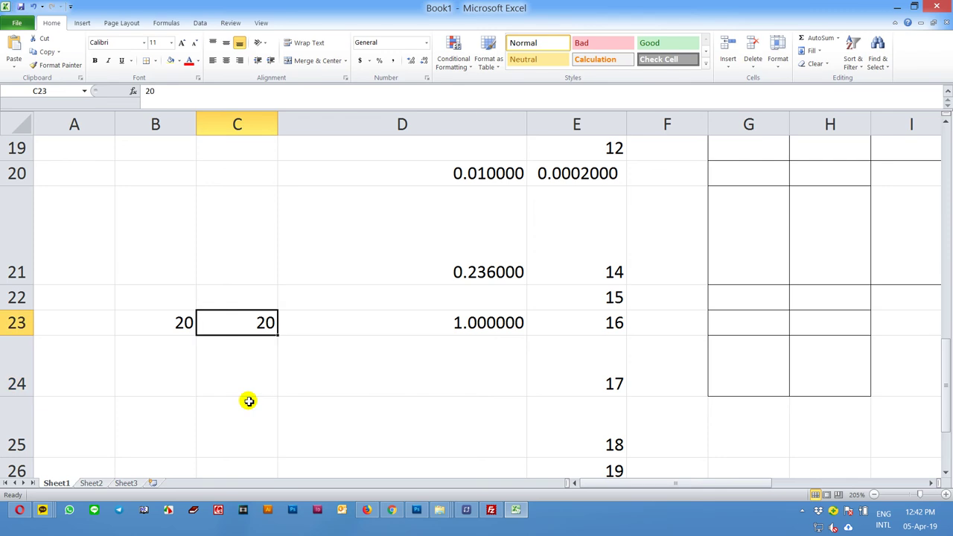
text(50)
key(Return)
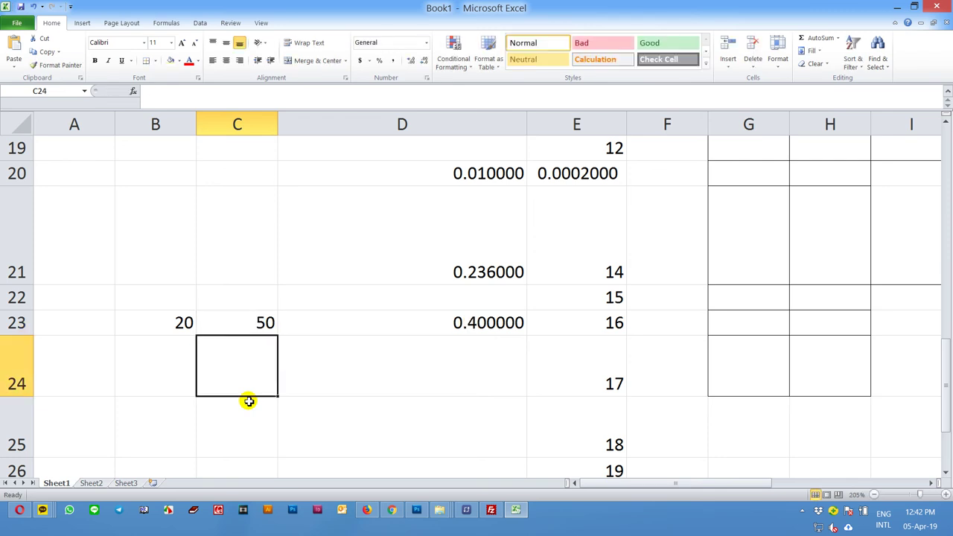
click(246, 322)
text(25)
key(Return)
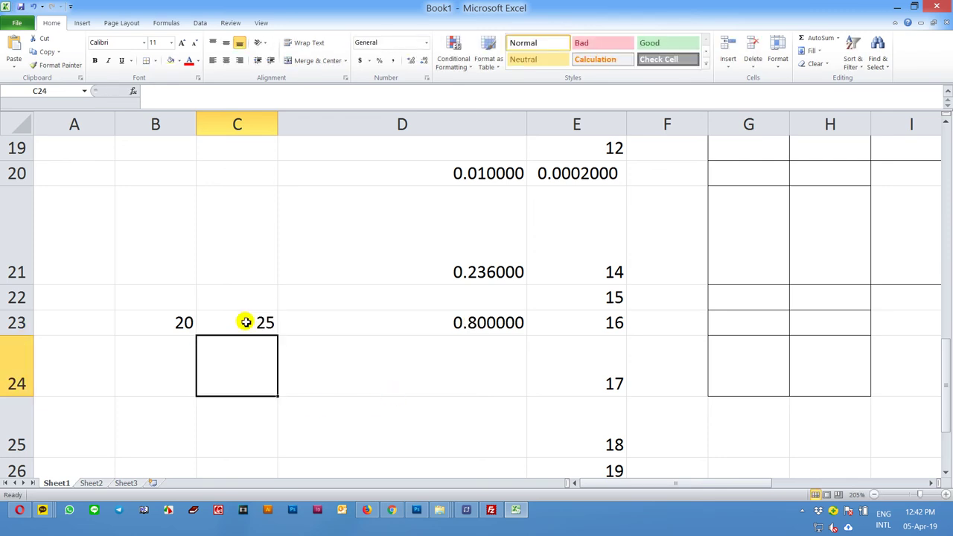
click(253, 320)
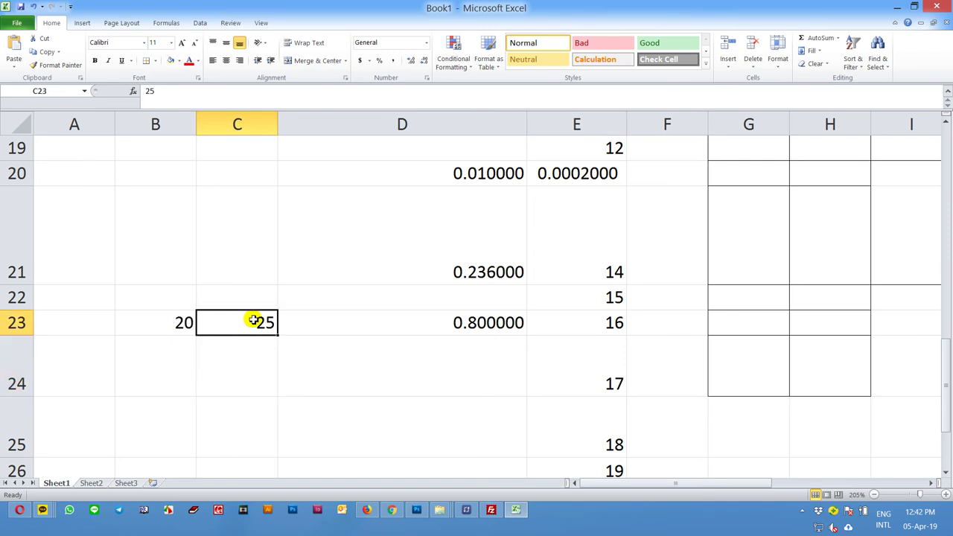
text(2.5)
key(Return)
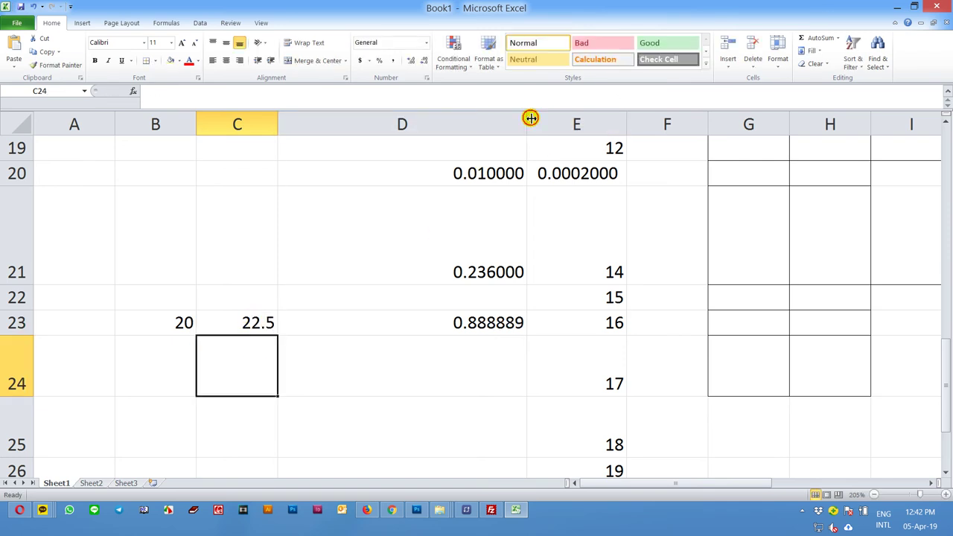
- Narrow column D and set its numbers to nine decimal places
drag(530, 118, 366, 119)
click(341, 123)
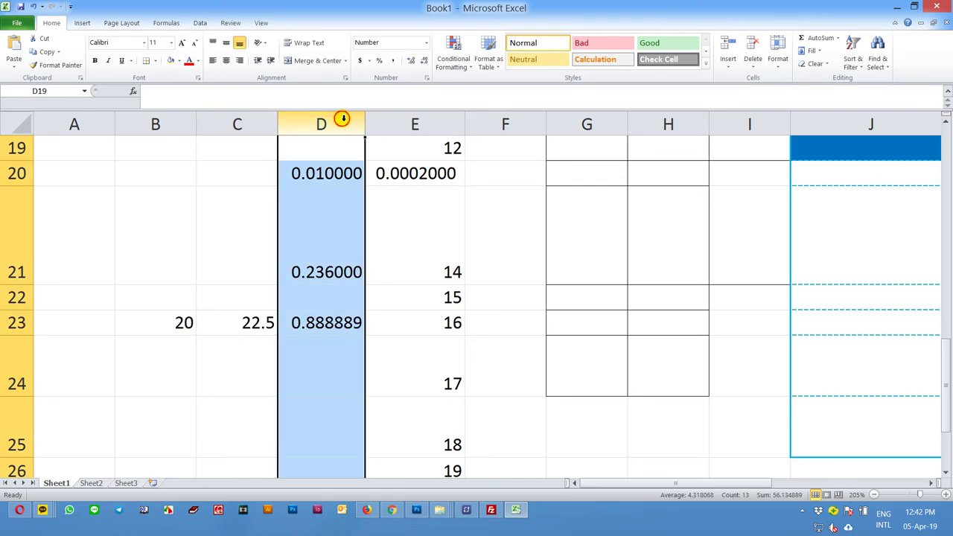
double_click(425, 61)
click(424, 61)
triple_click(409, 61)
triple_click(408, 63)
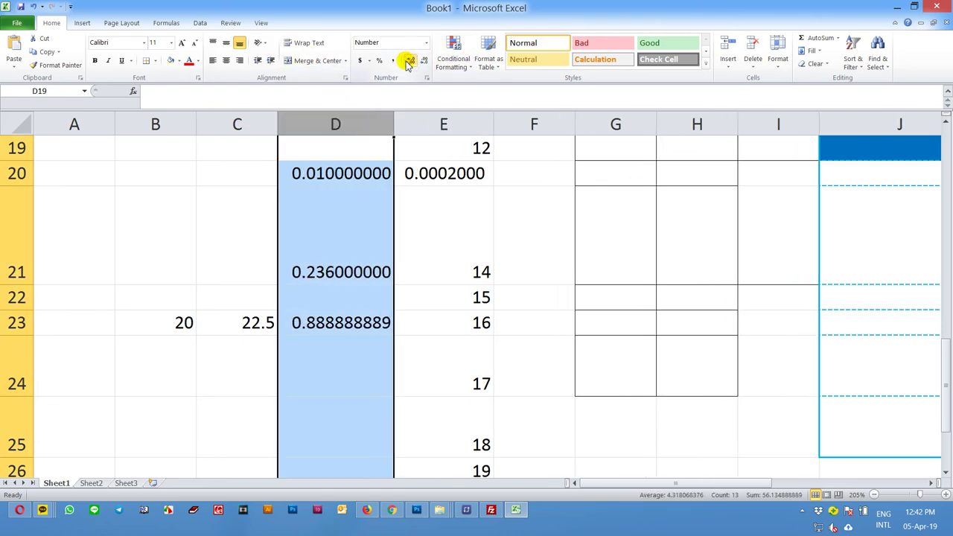
scroll(523, 261, up, 4)
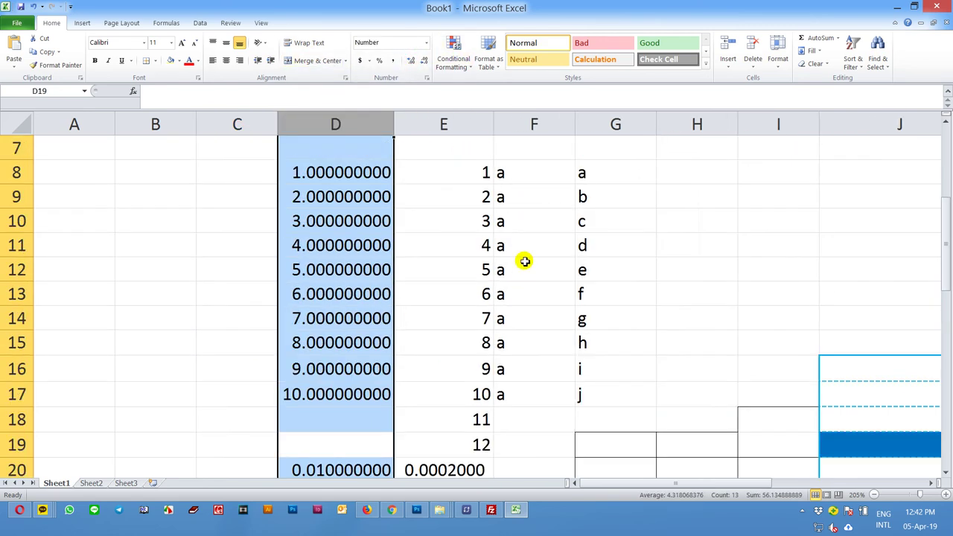
scroll(525, 261, up, 2)
scroll(525, 261, down, 2)
scroll(525, 261, down, 5)
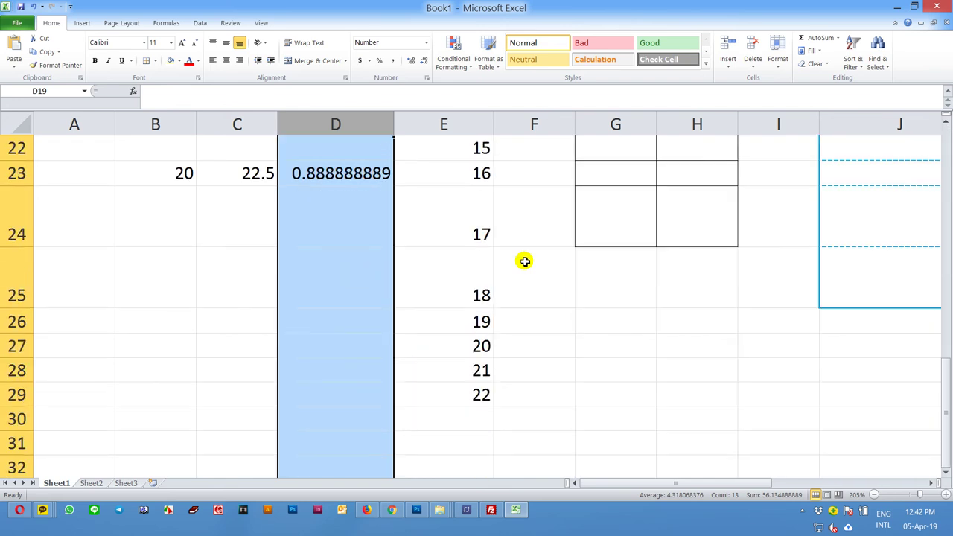
scroll(525, 261, up, 2)
scroll(525, 261, up, 1)
scroll(525, 261, up, 1)
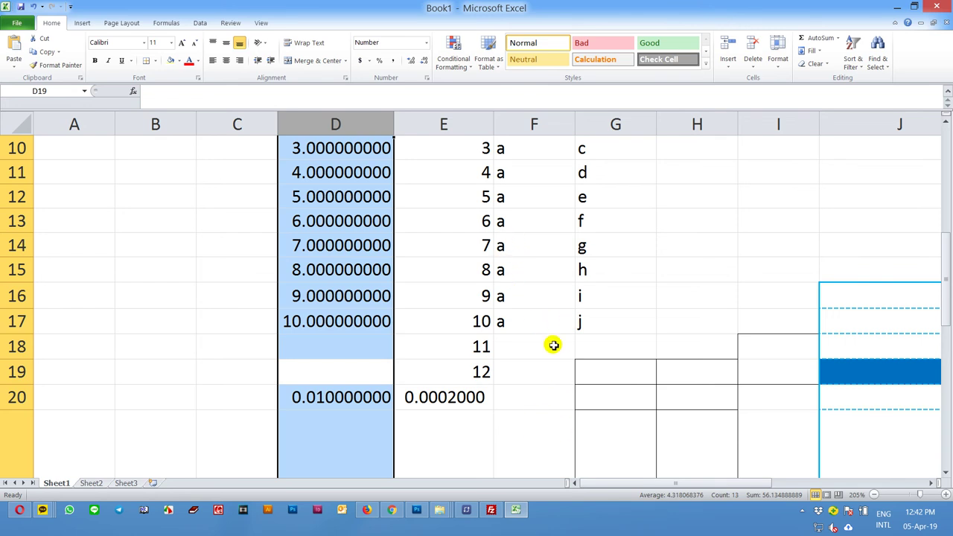
scroll(553, 345, down, 1)
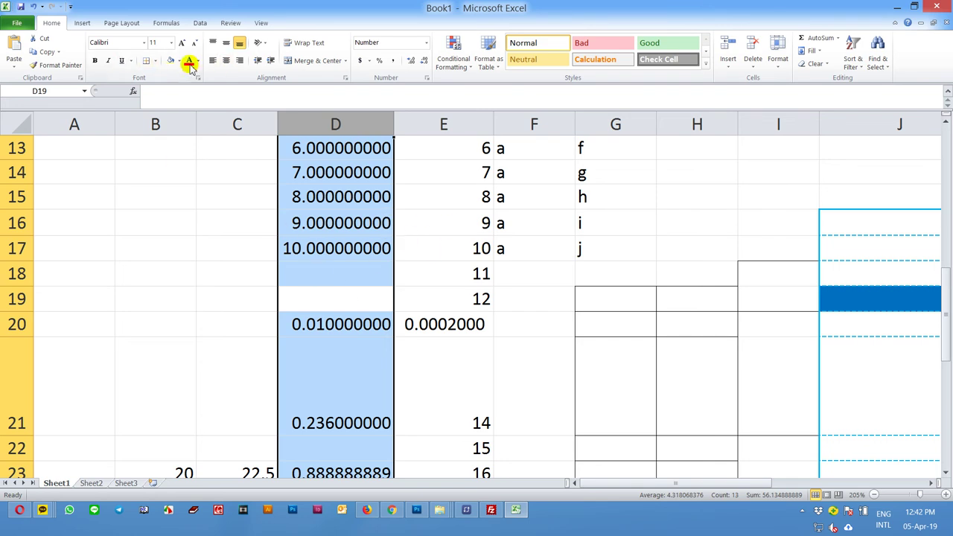
- Turn column D's numbers red and give cell D15 a green fill
click(189, 61)
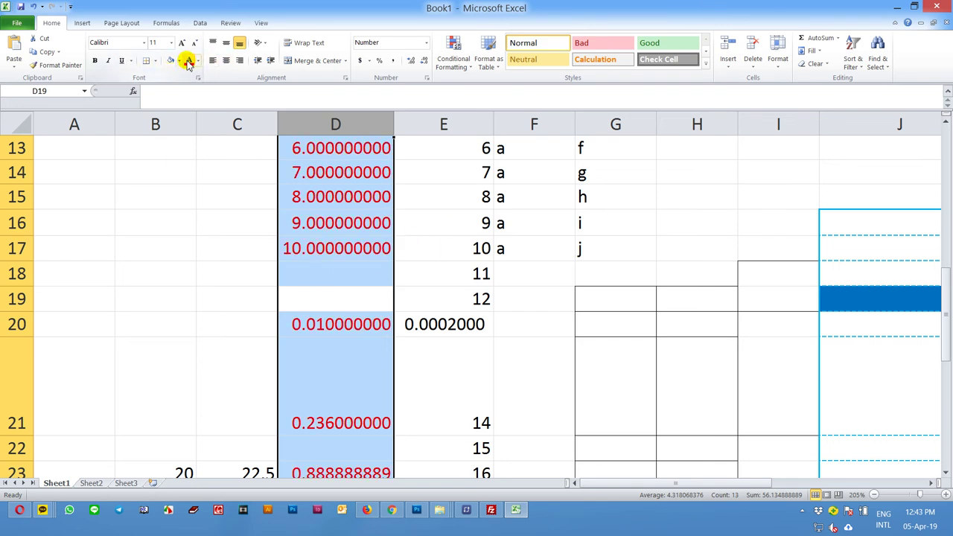
click(296, 196)
click(178, 61)
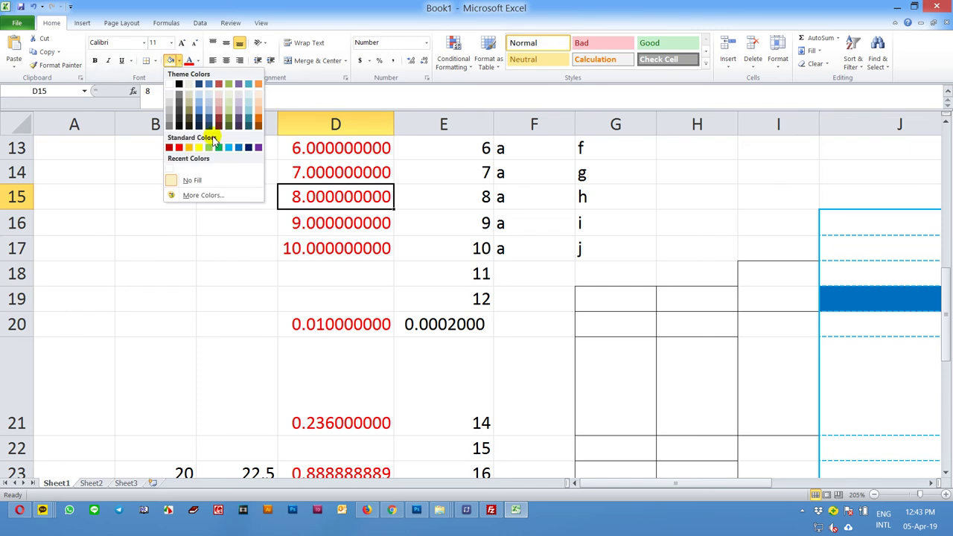
click(218, 147)
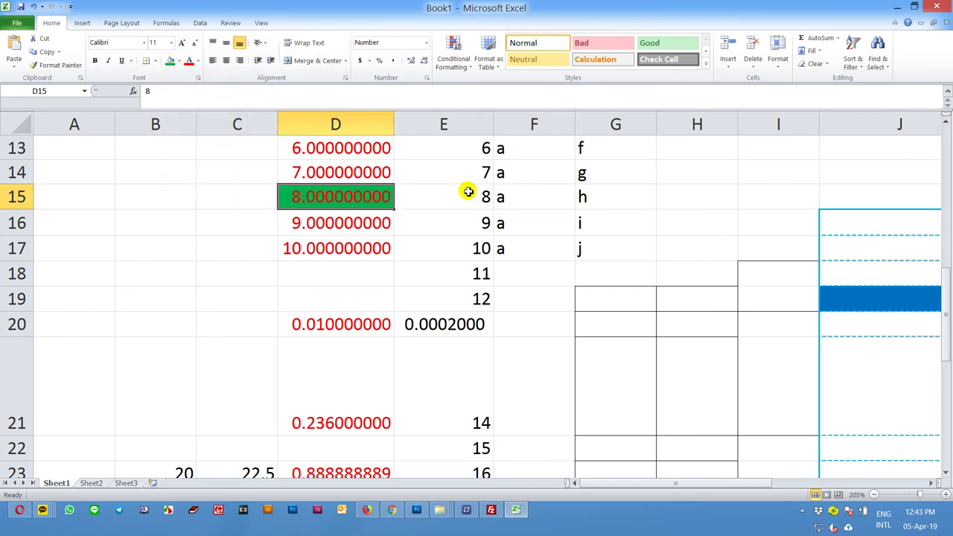
- Make the 7 in D14 blue, fill D17 green, and look at the quick calculation functions
click(388, 173)
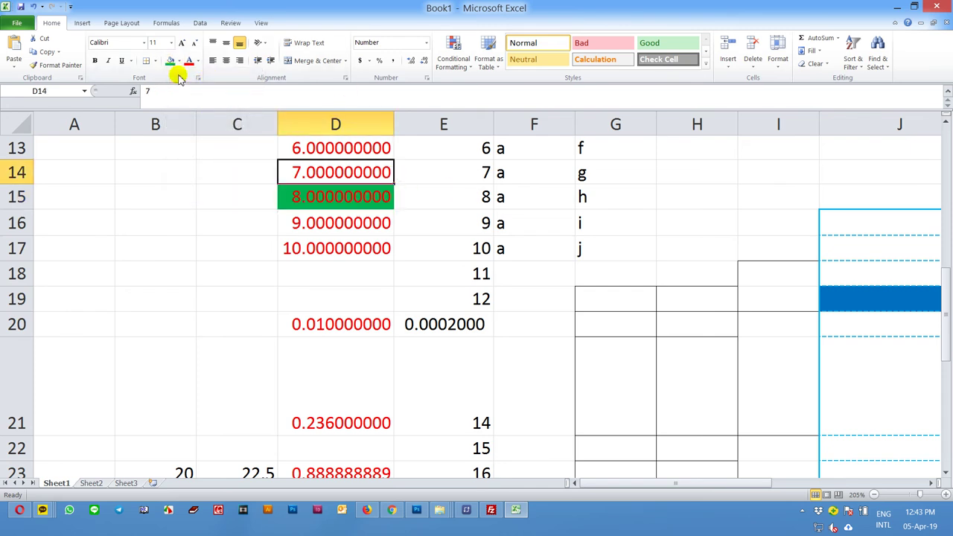
click(198, 60)
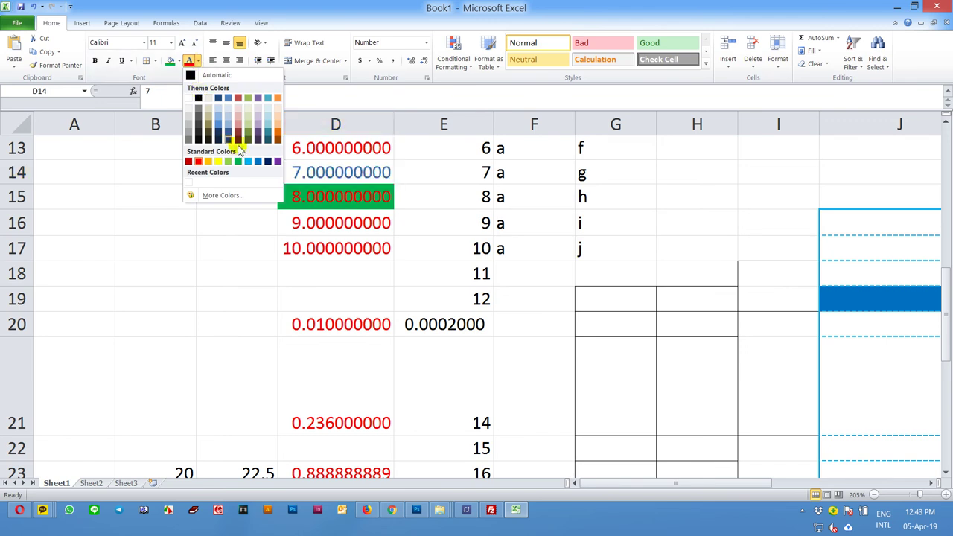
click(258, 162)
click(372, 248)
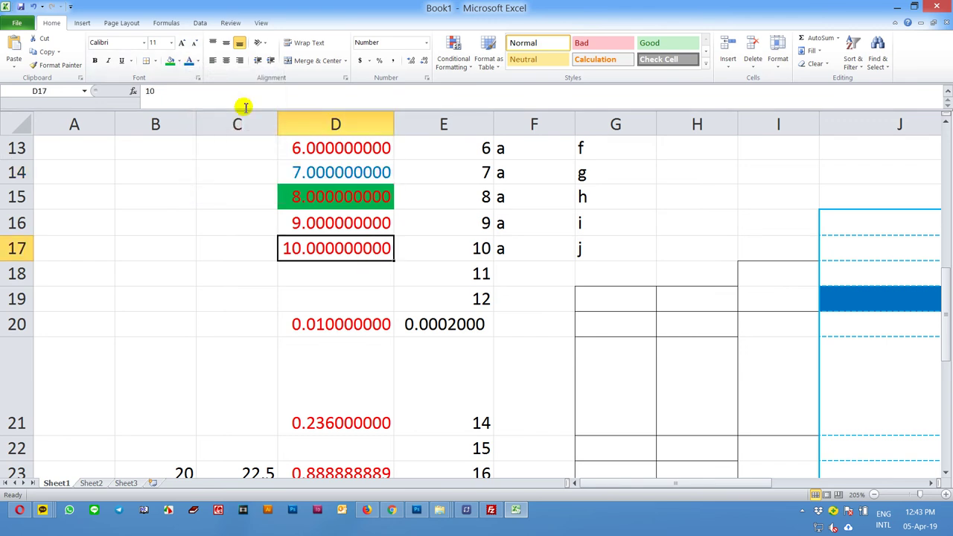
click(170, 61)
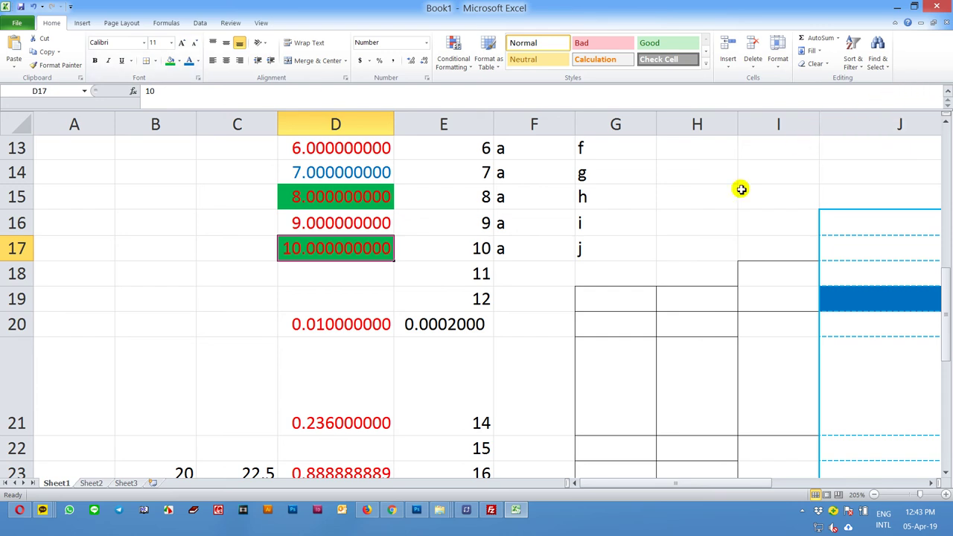
click(837, 37)
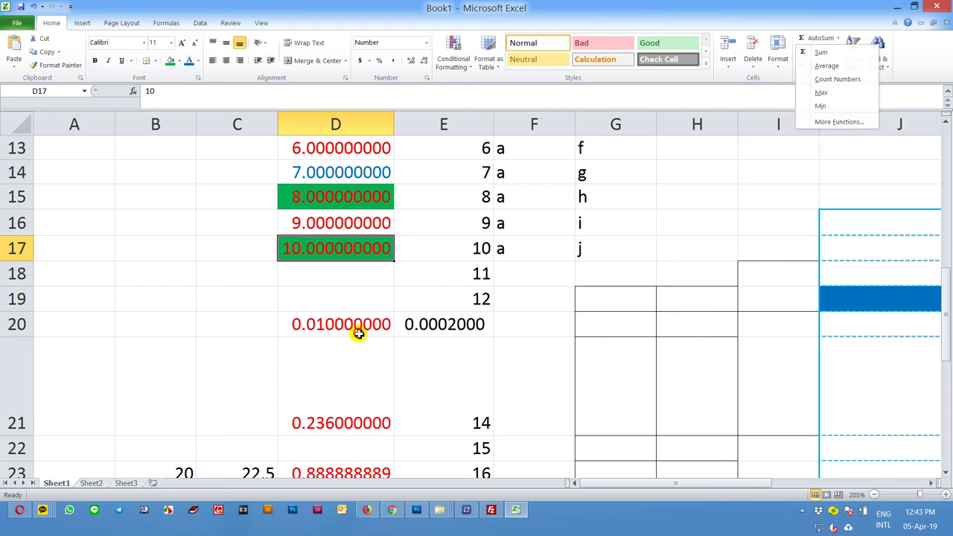
scroll(476, 330, up, 4)
scroll(476, 331, down, 2)
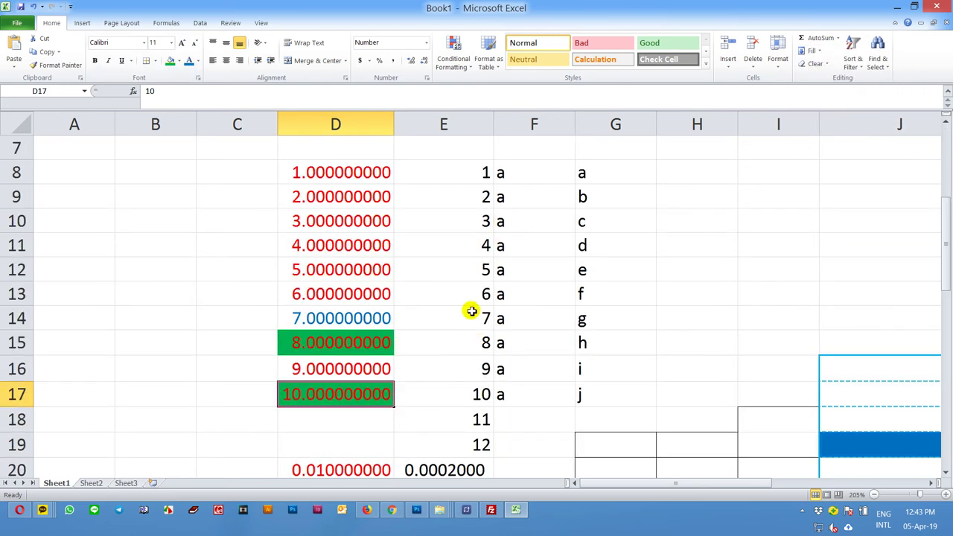
- Copy the values 1 to 5 from E8:E12 into A9:A13
drag(471, 172, 477, 268)
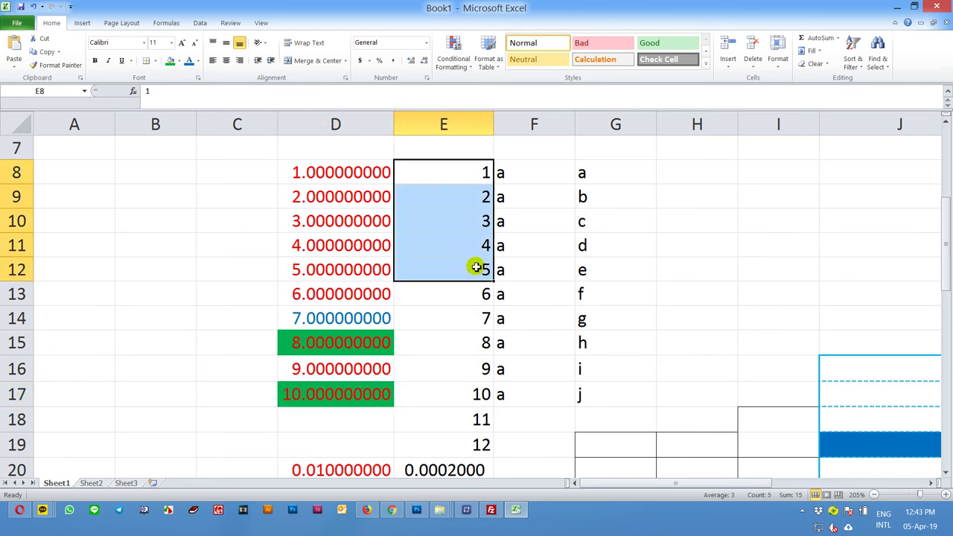
key(ctrl+c)
click(93, 196)
key(ctrl+v)
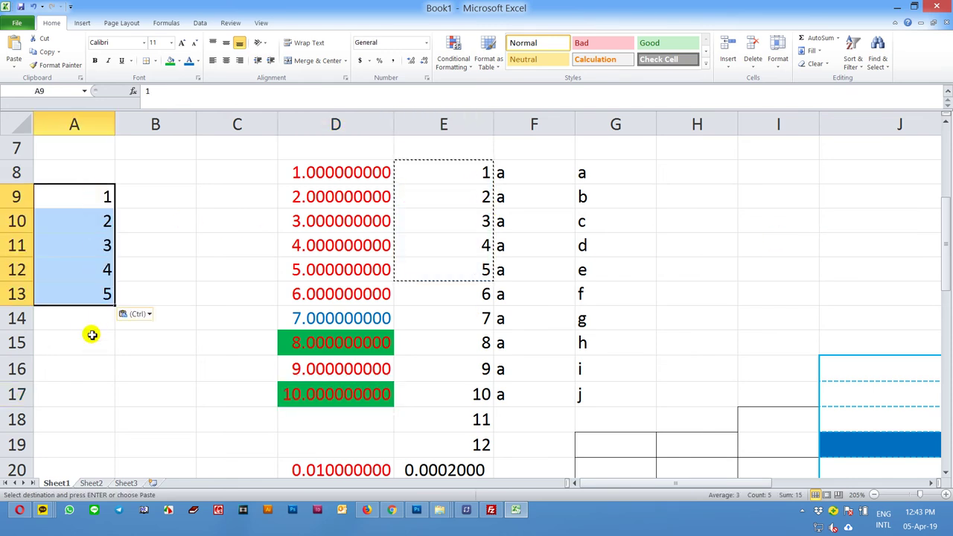
- Total A9:A13 in A14 with =SUM(A9:A13) showing 15, then verify the formula
click(88, 339)
click(94, 316)
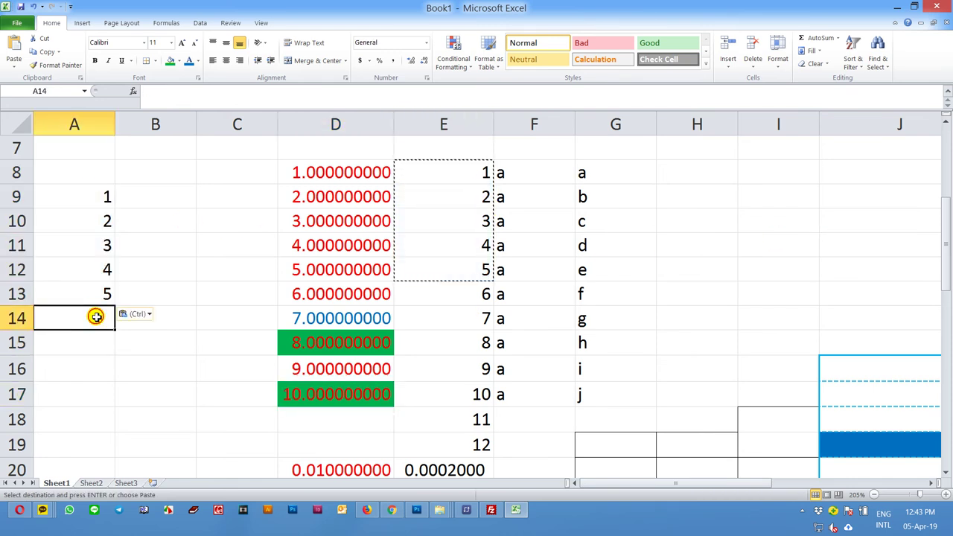
click(810, 39)
key(Return)
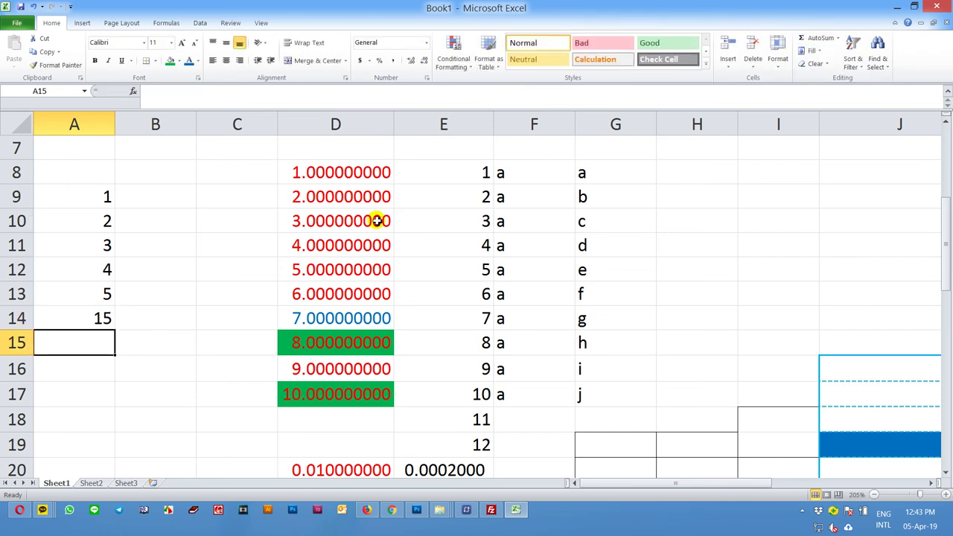
click(88, 318)
drag(105, 191, 105, 305)
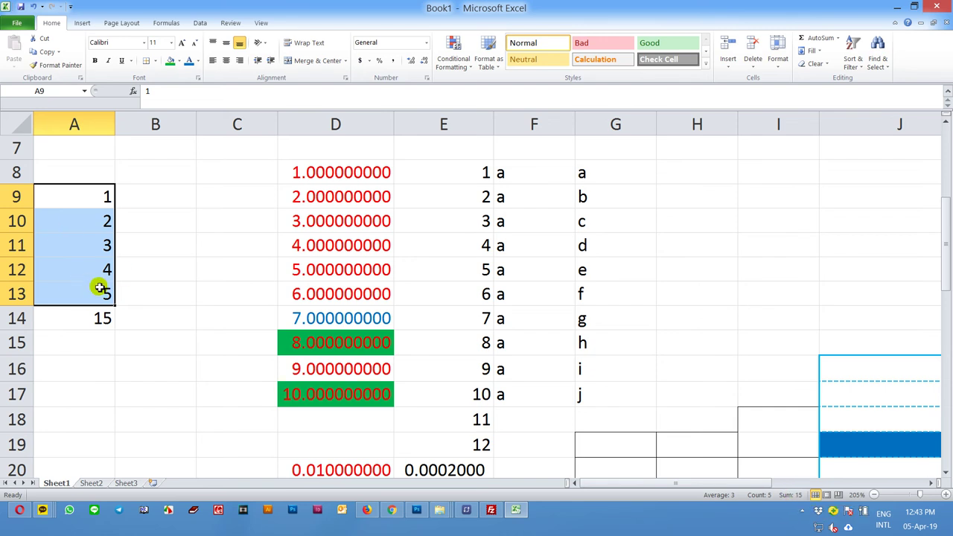
click(104, 318)
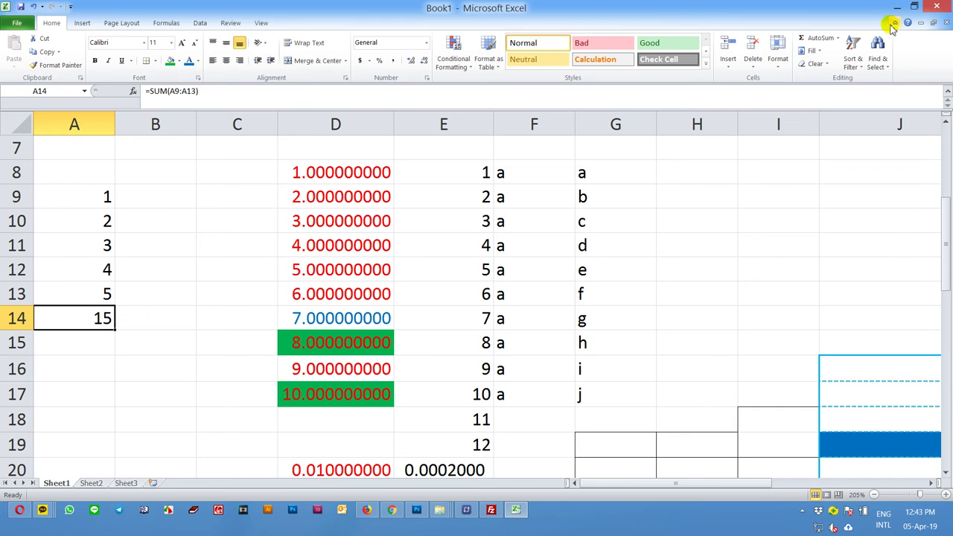
- AutoSum the numbers above A14, giving a total of 15
click(833, 42)
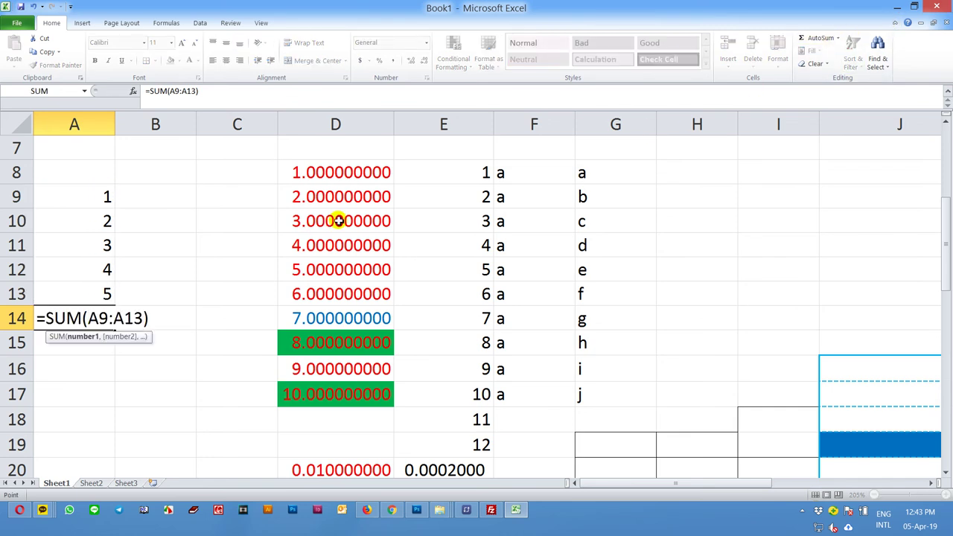
key(Return)
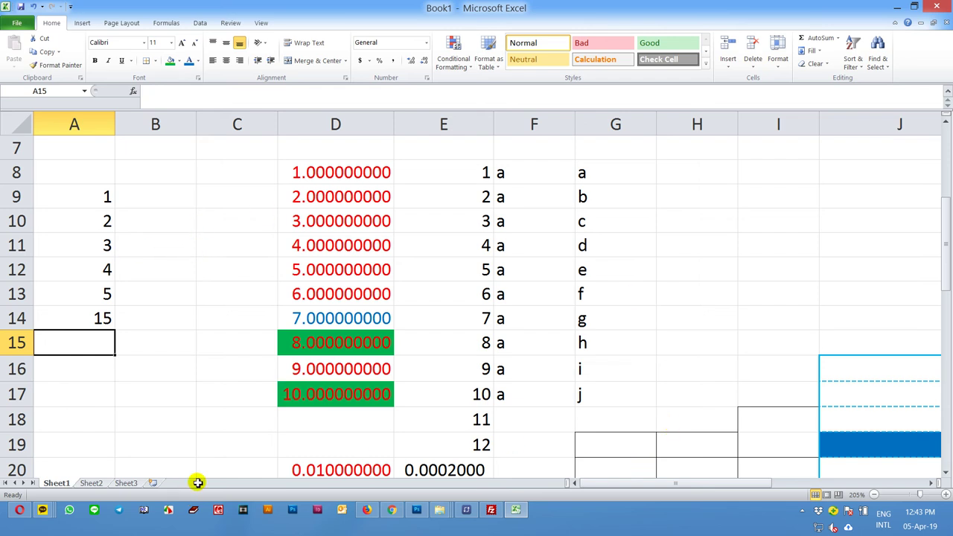
drag(645, 484, 799, 483)
- Enter 200, 250, 15, 60, 58 and 22 into K9 through K14
click(326, 199)
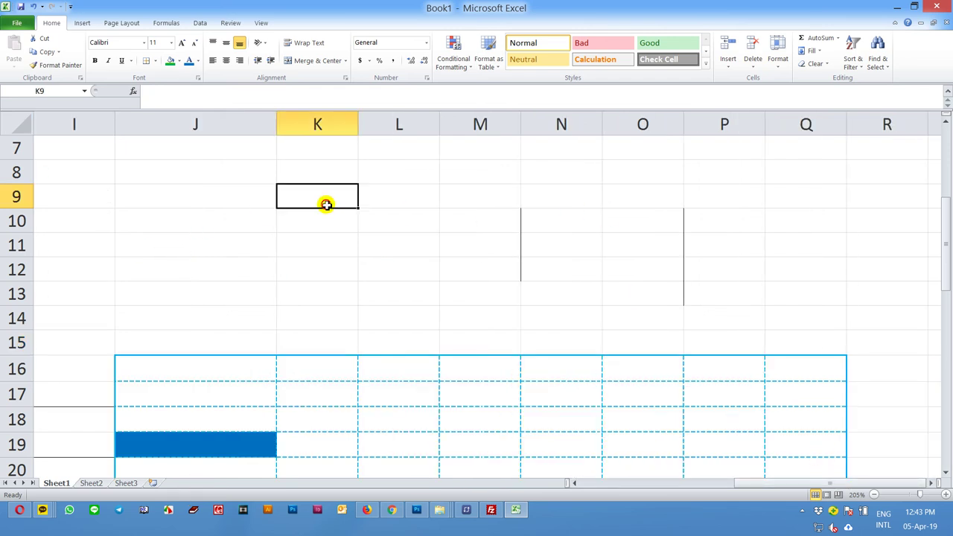
text(200)
key(Return)
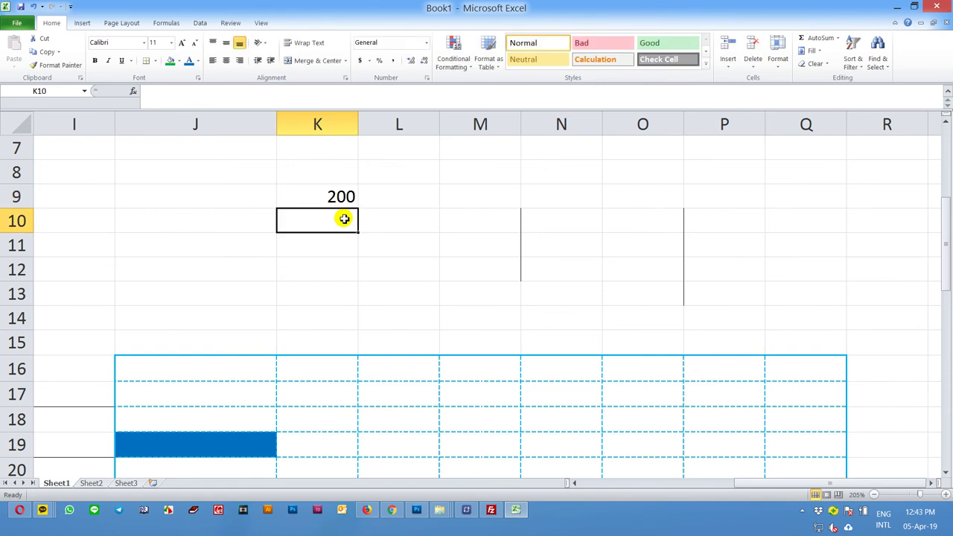
text(250)
key(Return)
text(15)
key(Return)
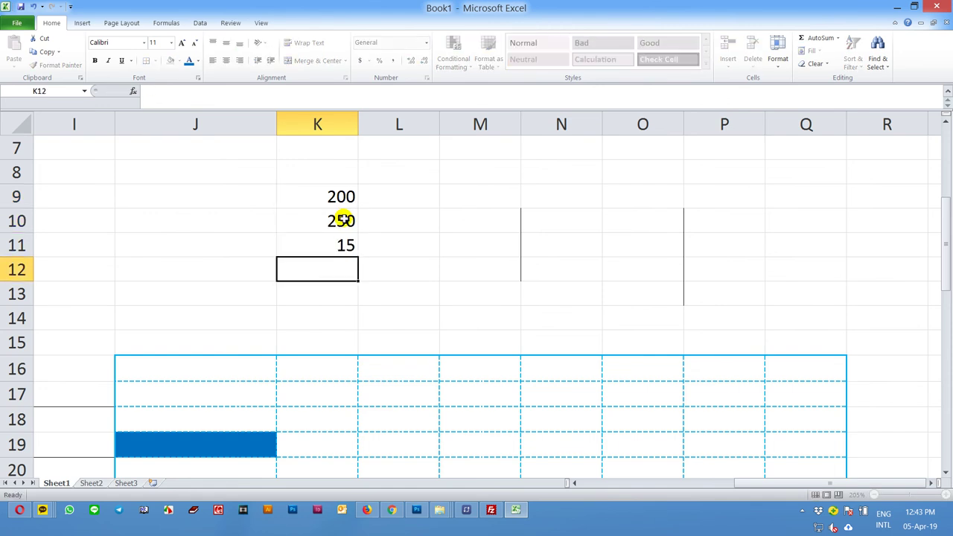
text(60)
key(Return)
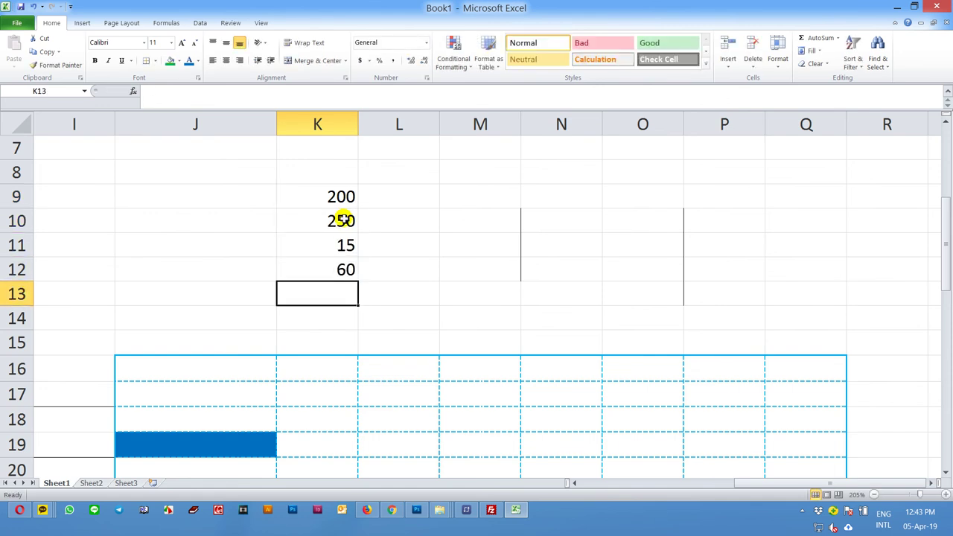
text(58)
key(Return)
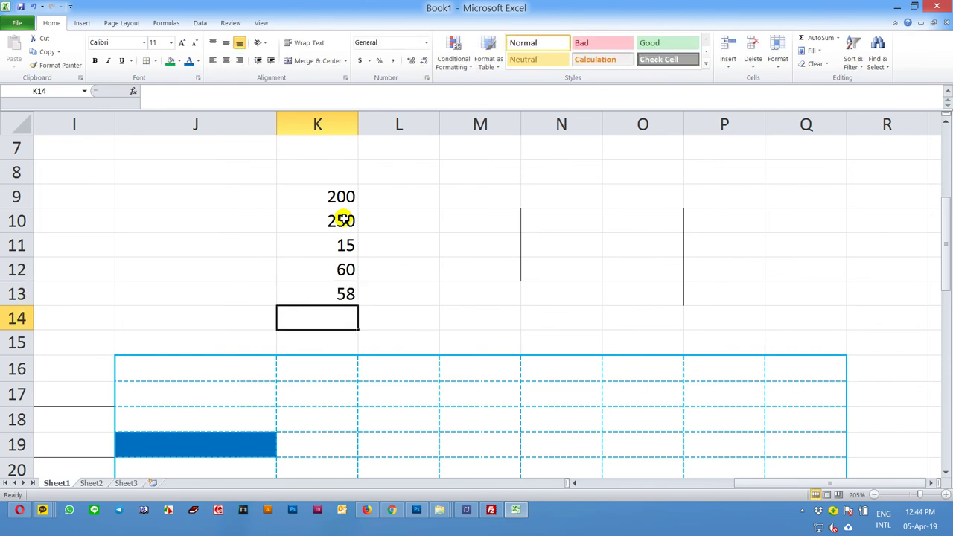
text(22)
key(Return)
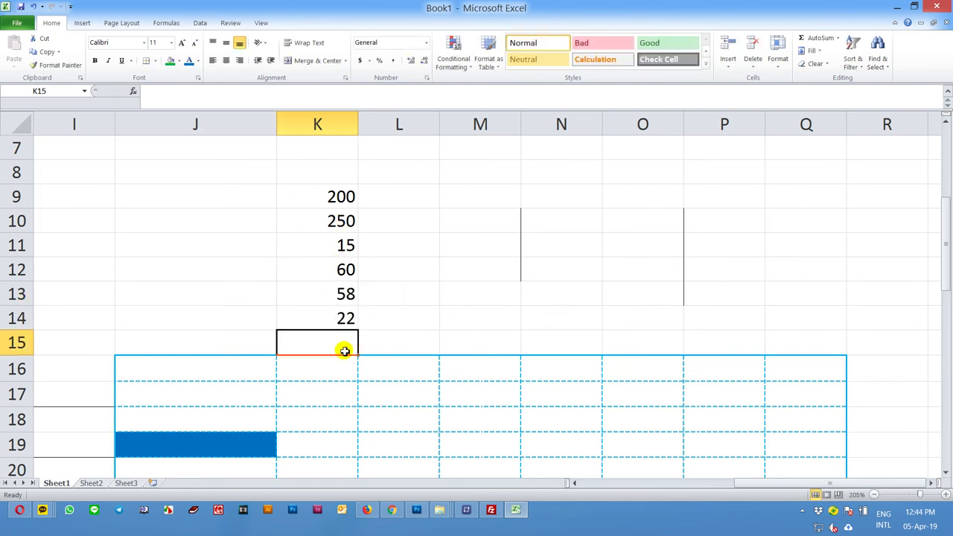
- Build =K9+K10+K11+K12+K13+K14 in K15 to total 605
text(=)
click(320, 195)
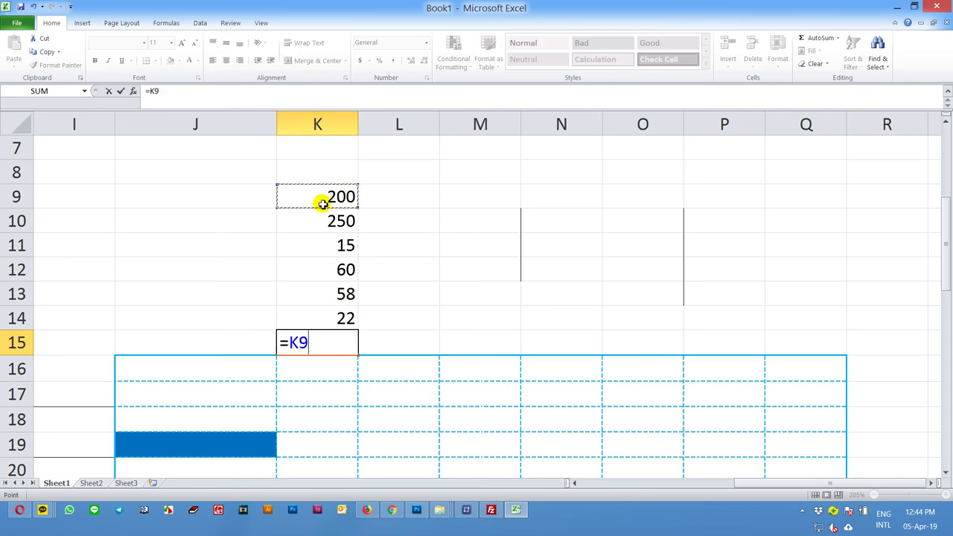
text(+)
click(328, 219)
text(+)
click(339, 245)
text(+)
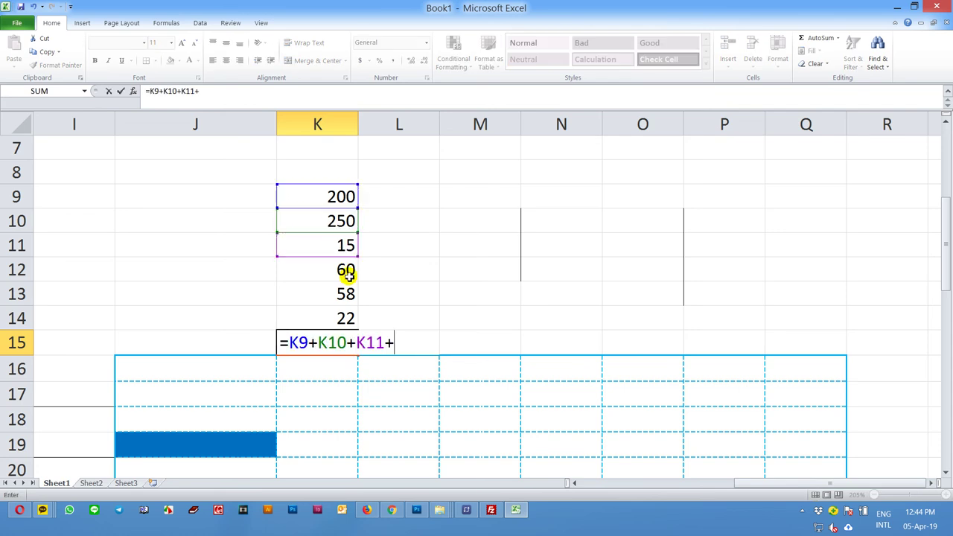
click(346, 271)
text(+)
click(345, 293)
text(+)
click(345, 318)
text(+)
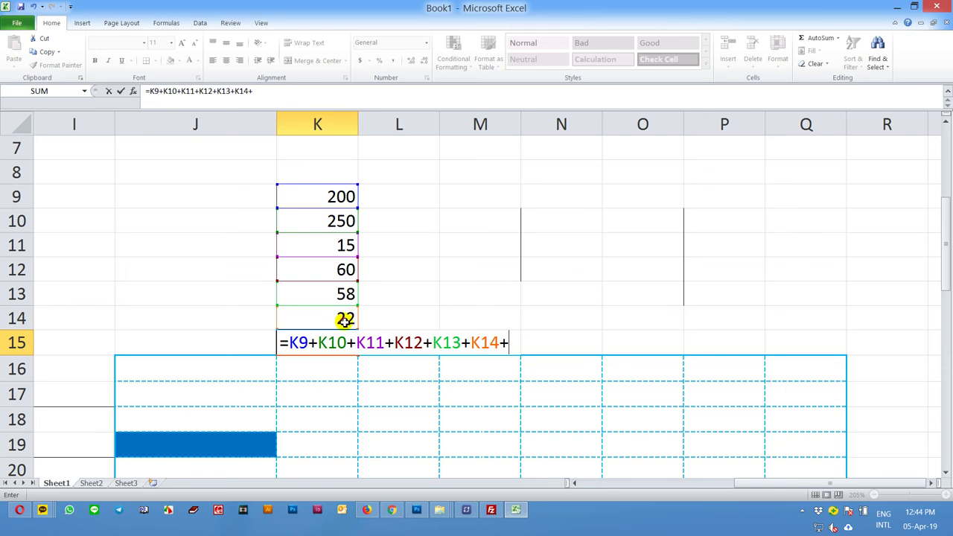
click(345, 320)
key(BackSpace)
key(BackSpace)
key(Return)
- Check the K9:K14 sum and replace the K15 total with an AutoSum SUM formula
click(354, 341)
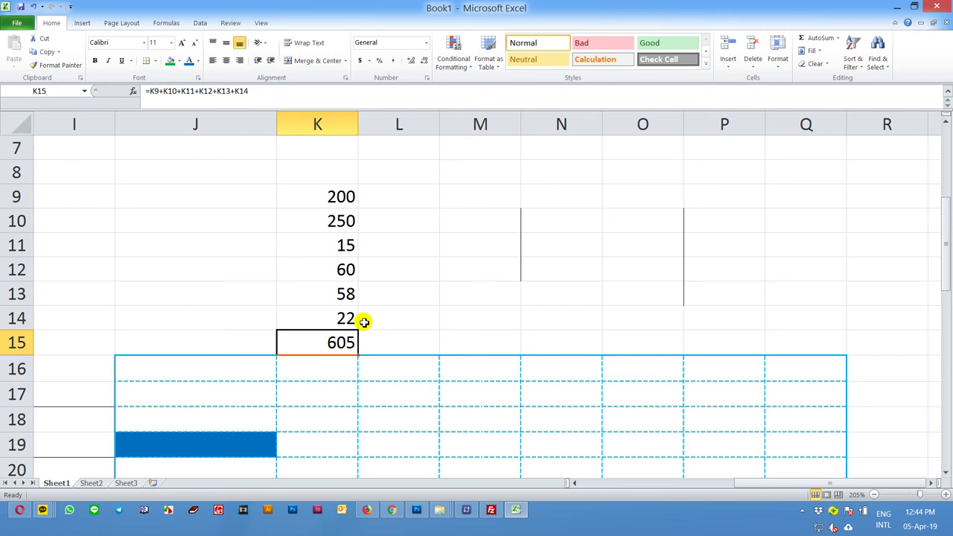
drag(341, 197, 354, 319)
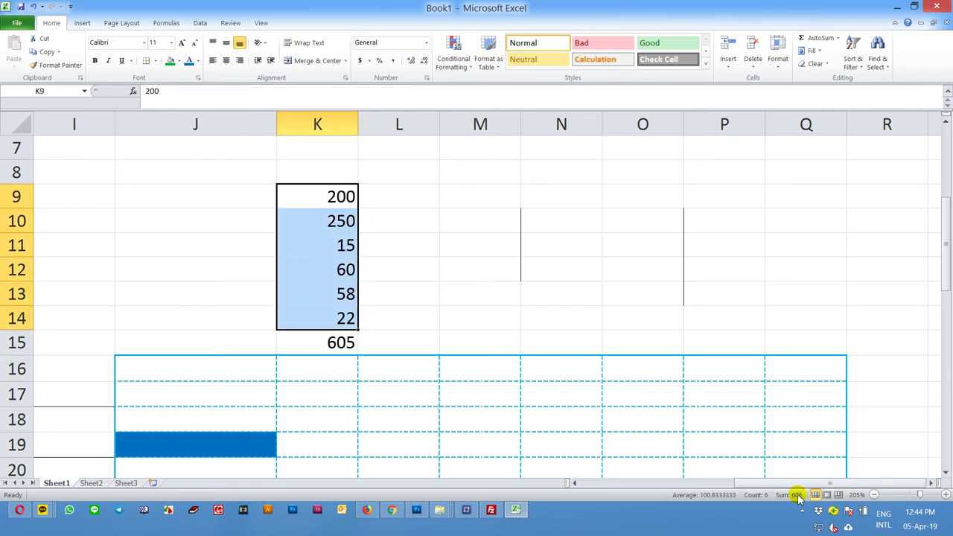
click(351, 342)
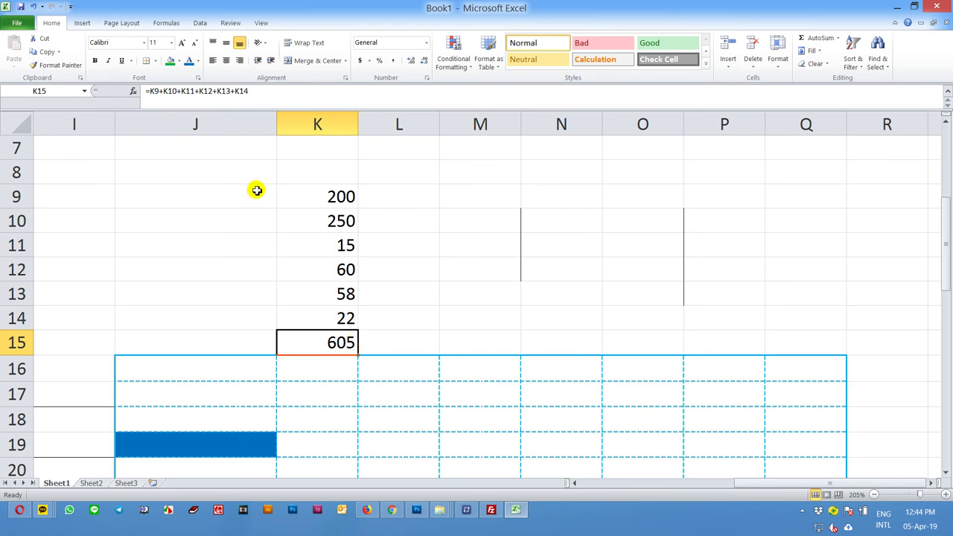
click(814, 42)
key(Return)
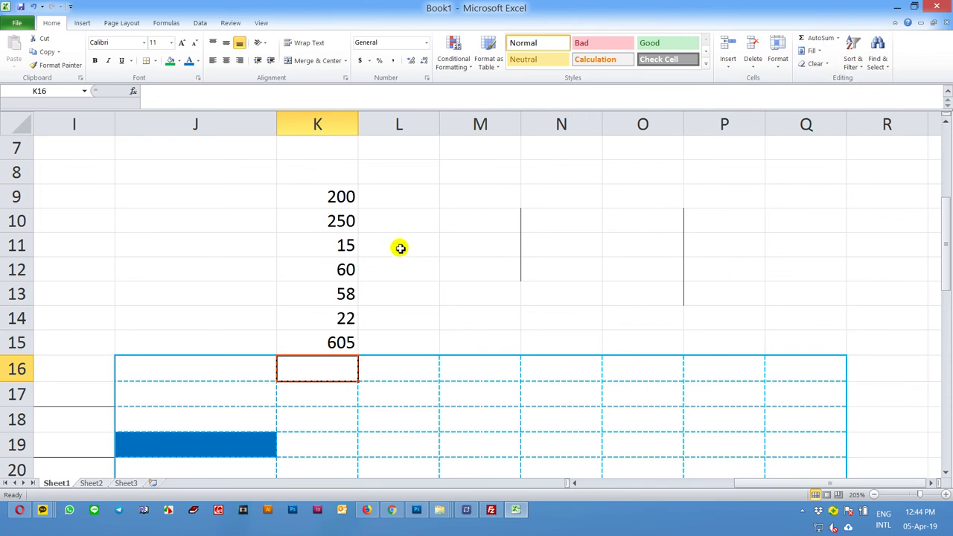
- Total K9:K14 in L15 with =SUM(K9:K14), giving 605
click(414, 341)
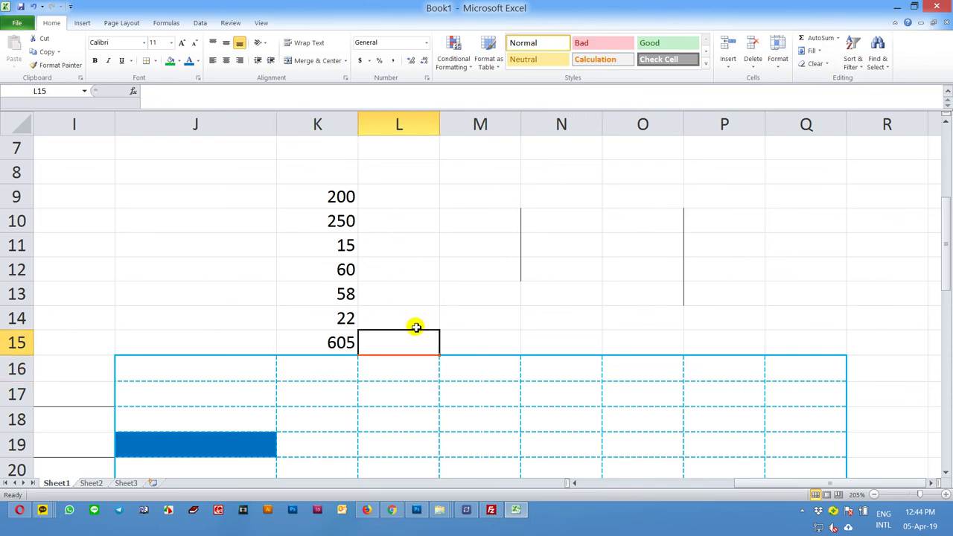
click(335, 343)
click(422, 343)
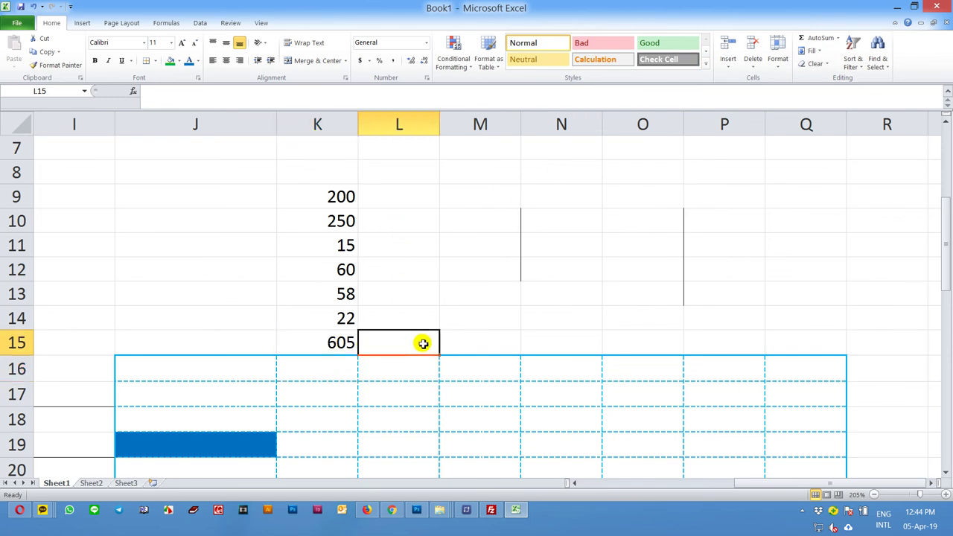
text(=)
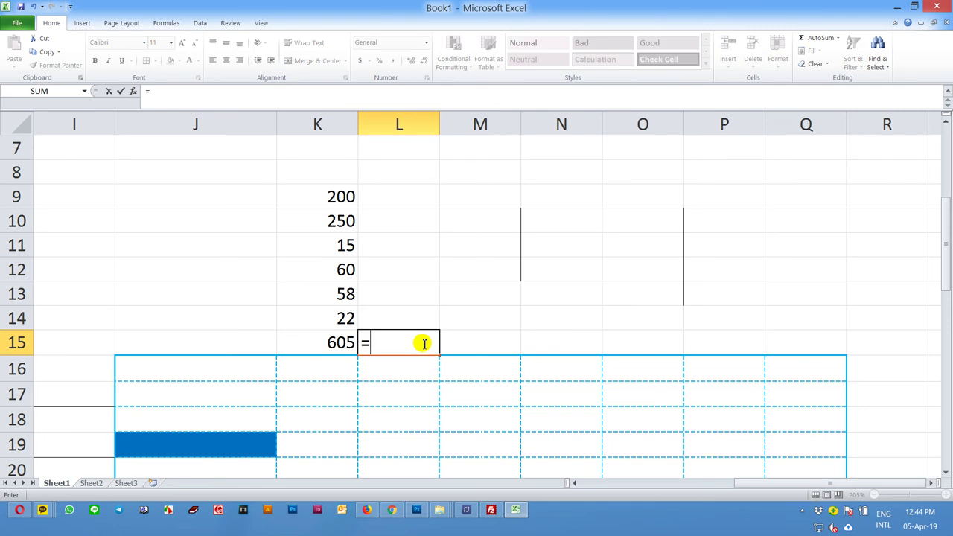
text(sum()
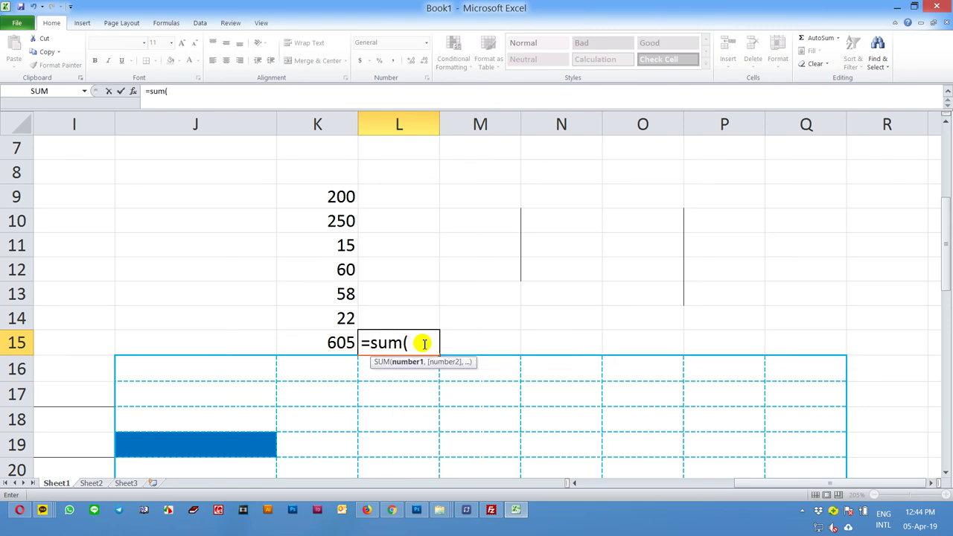
drag(333, 195, 322, 318)
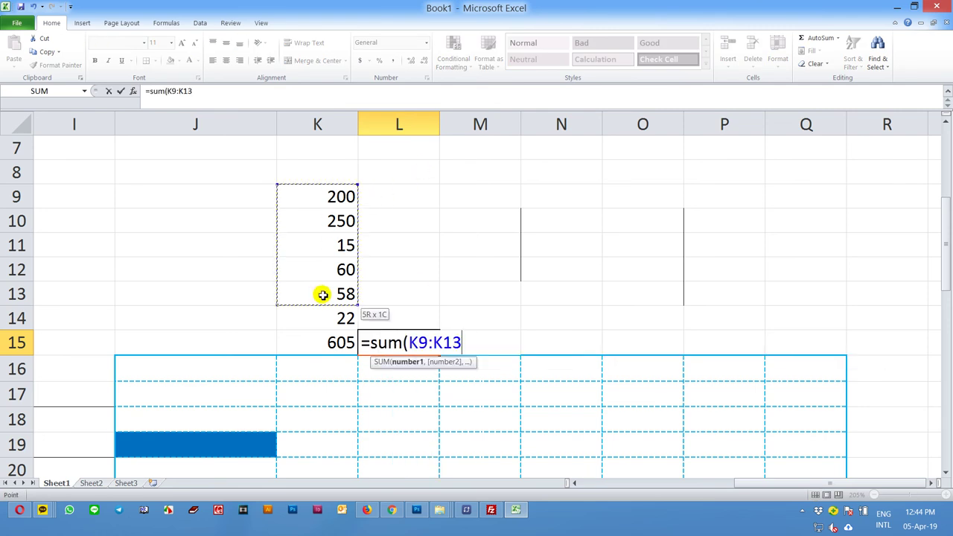
key(Return)
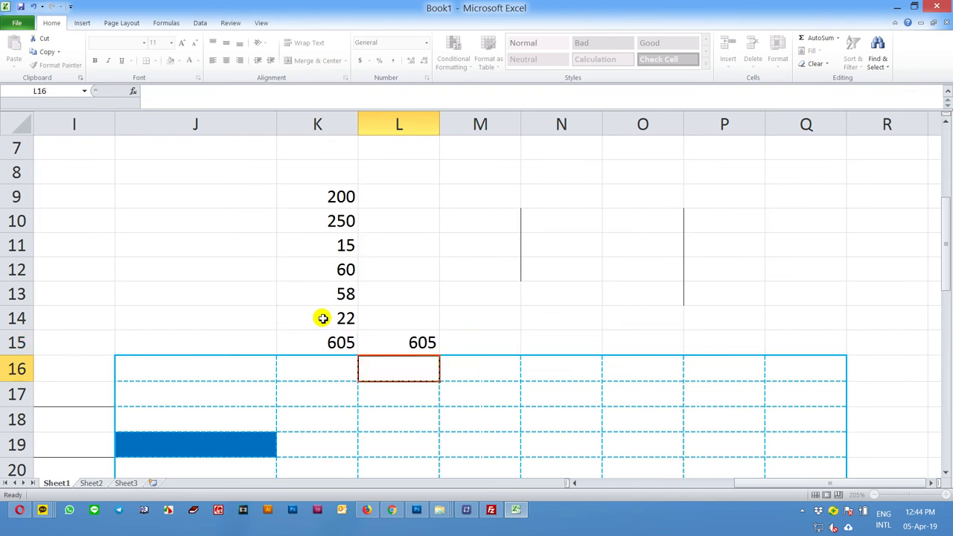
click(383, 338)
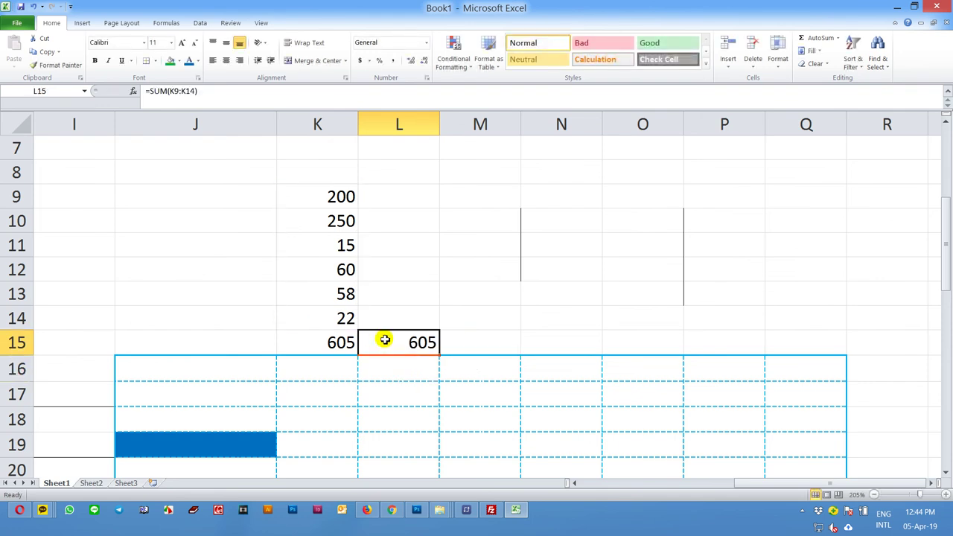
- Enter 500, 600, 12500 and 277 into M9 through M12
click(484, 204)
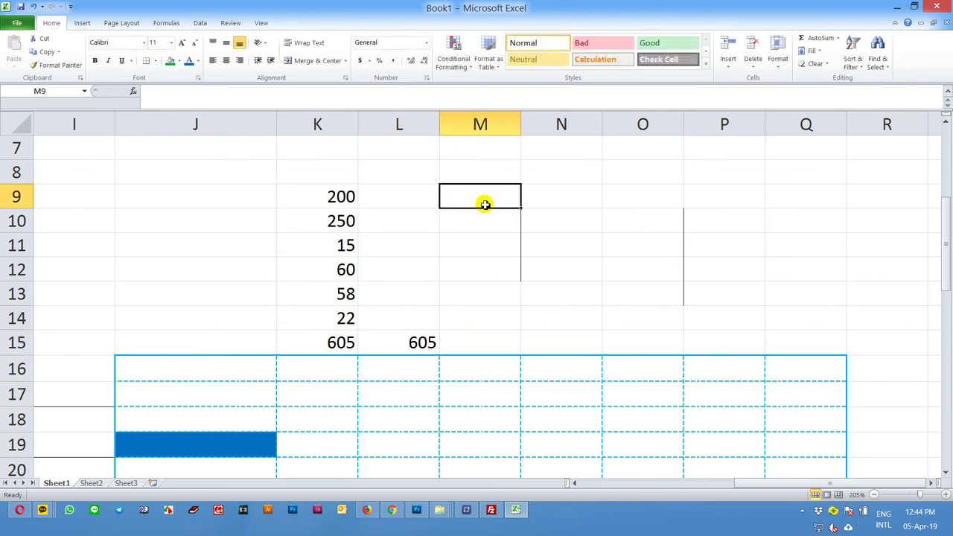
text(500)
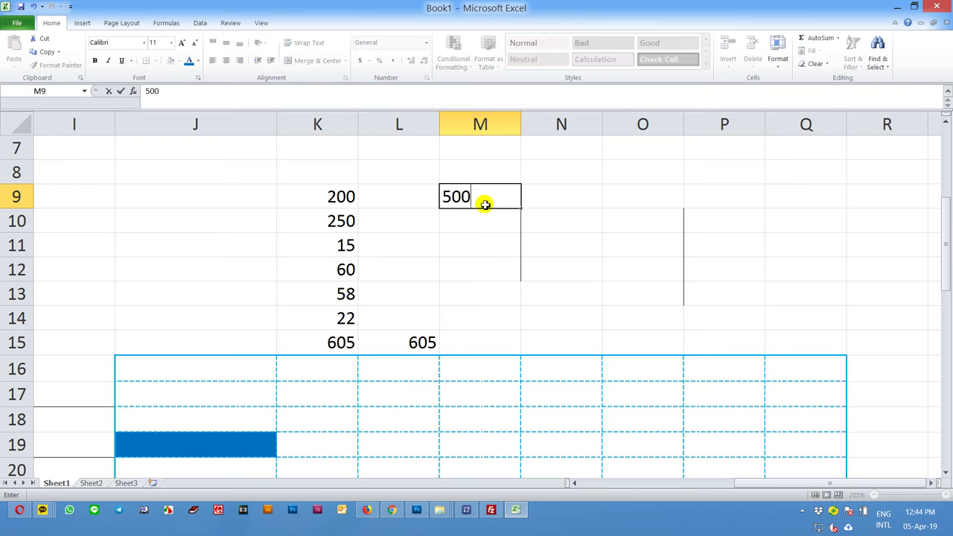
key(Return)
text(600)
key(Return)
text(125)
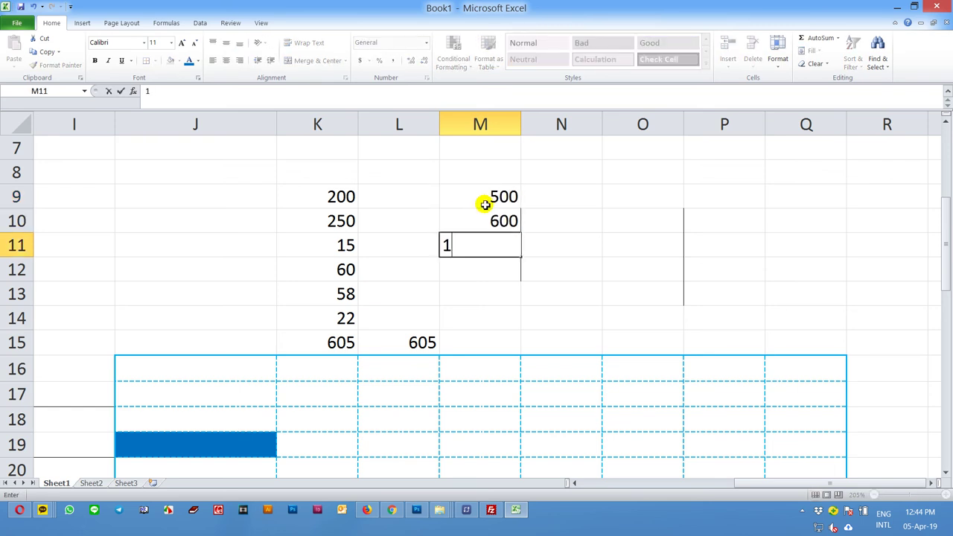
text(00)
key(Return)
text(277)
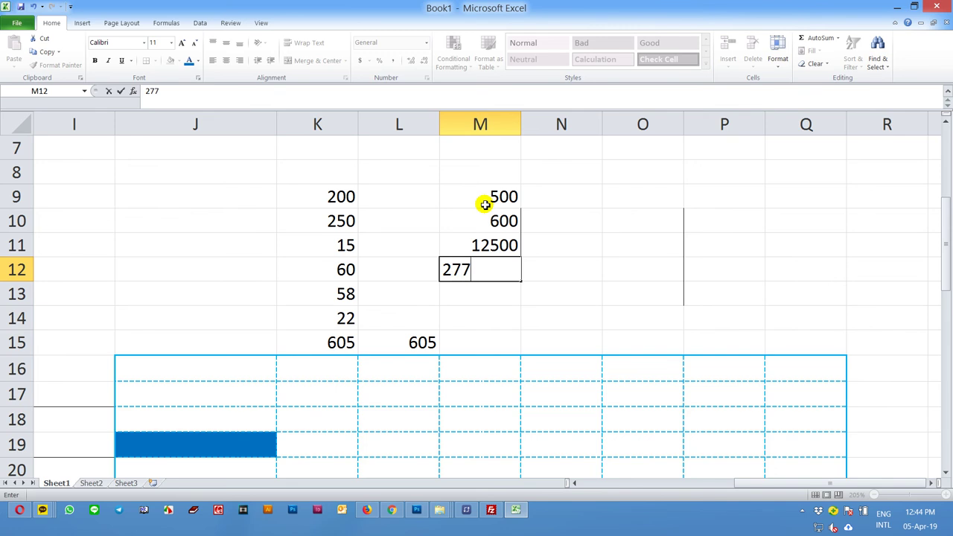
key(Return)
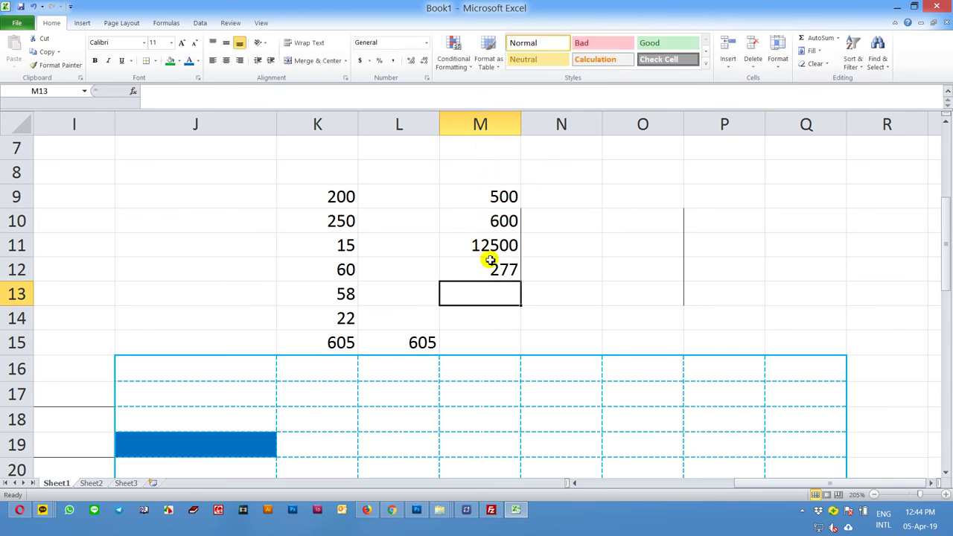
- Copy the K15 sum formula and paste it into M15, totalling 13877
click(331, 342)
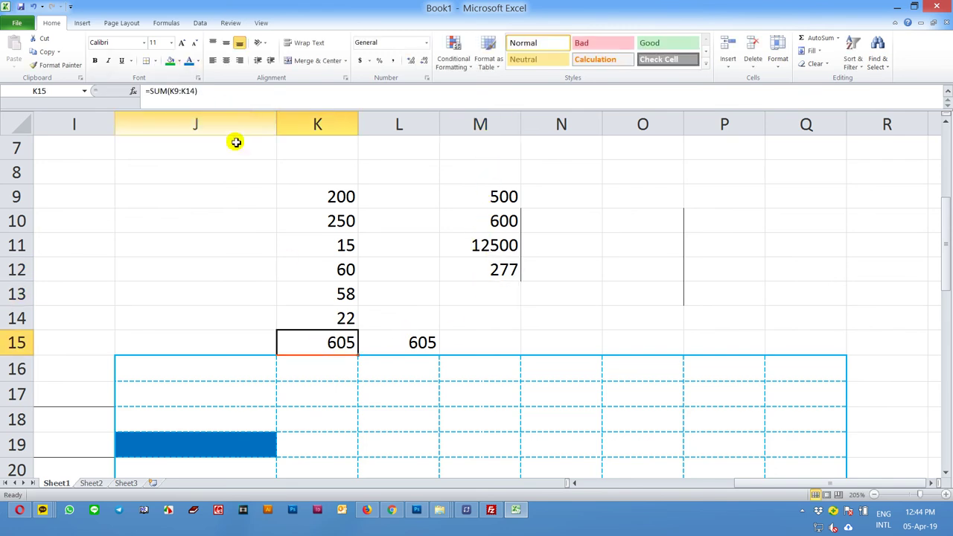
key(ctrl+c)
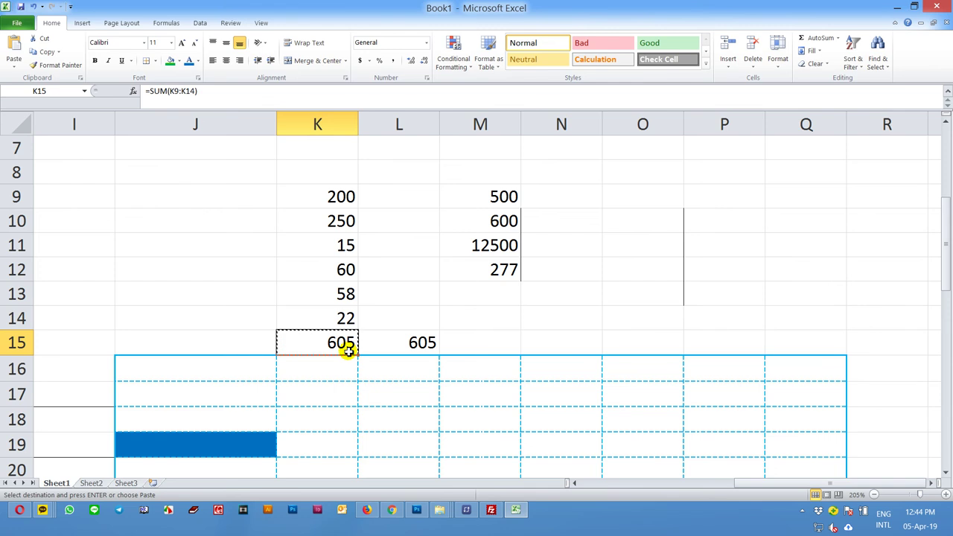
right_click(490, 340)
click(517, 175)
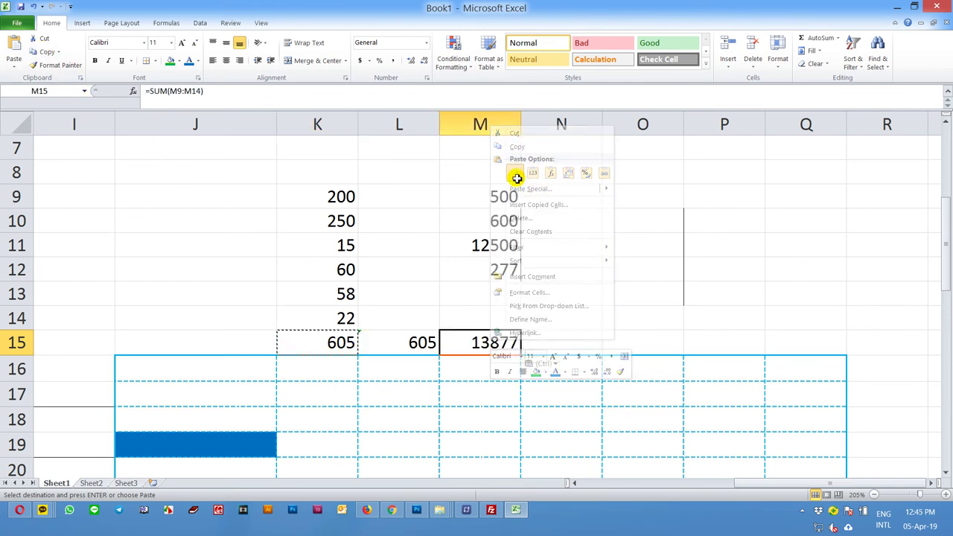
drag(493, 196, 493, 319)
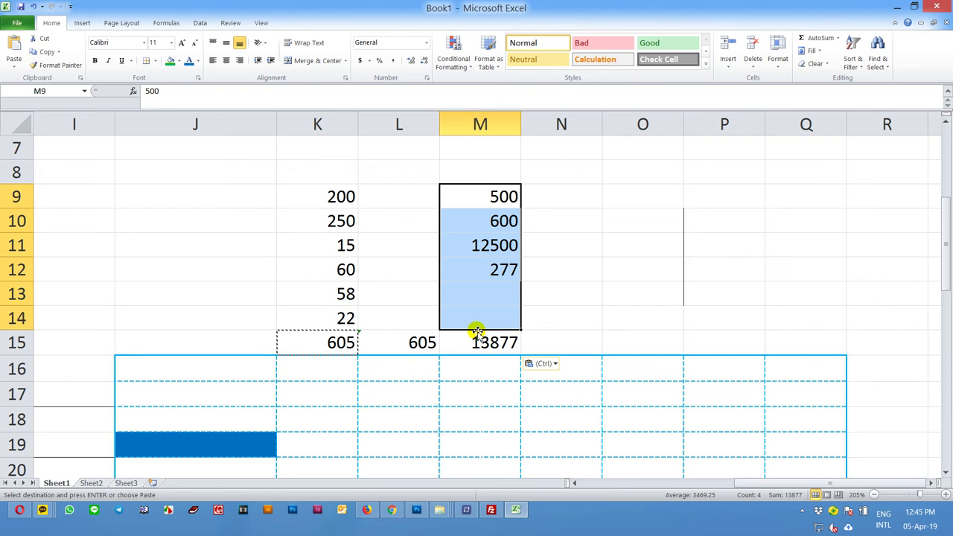
click(655, 283)
- Fill G9 down from G8 so it also shows a
drag(749, 482, 540, 484)
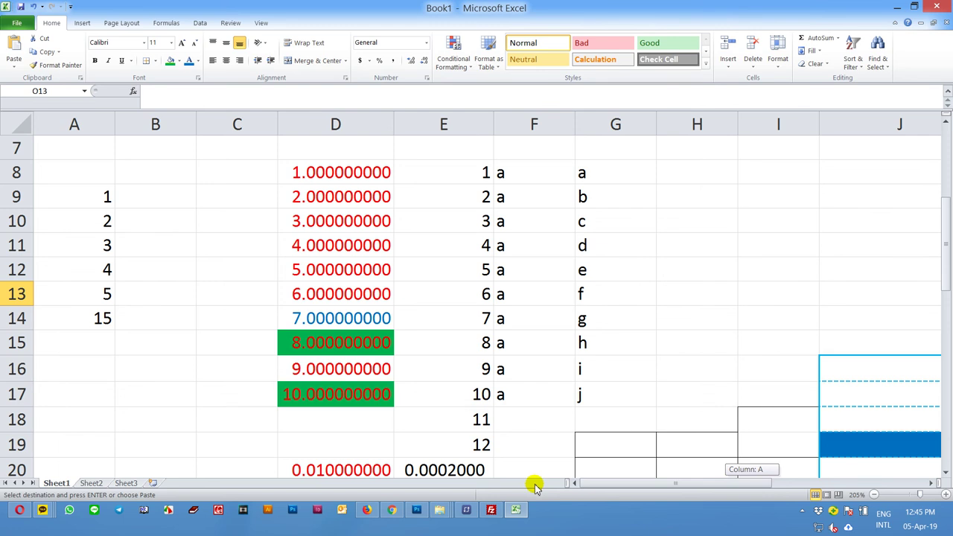
drag(536, 486, 538, 485)
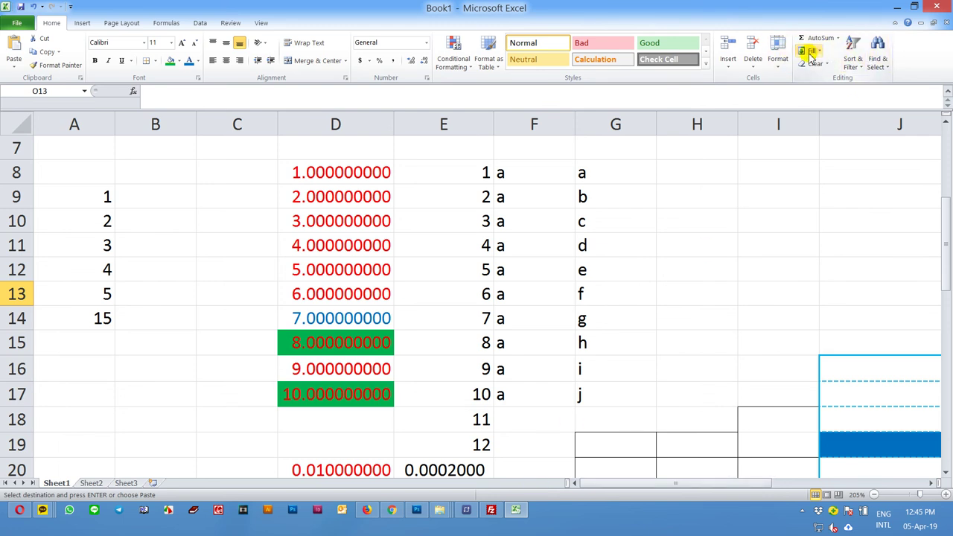
click(810, 50)
click(618, 198)
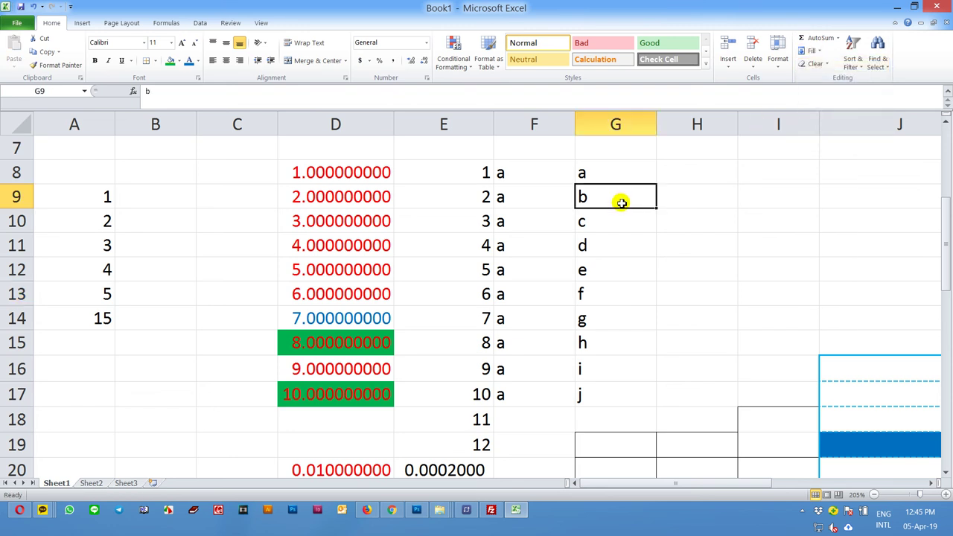
click(810, 50)
click(816, 66)
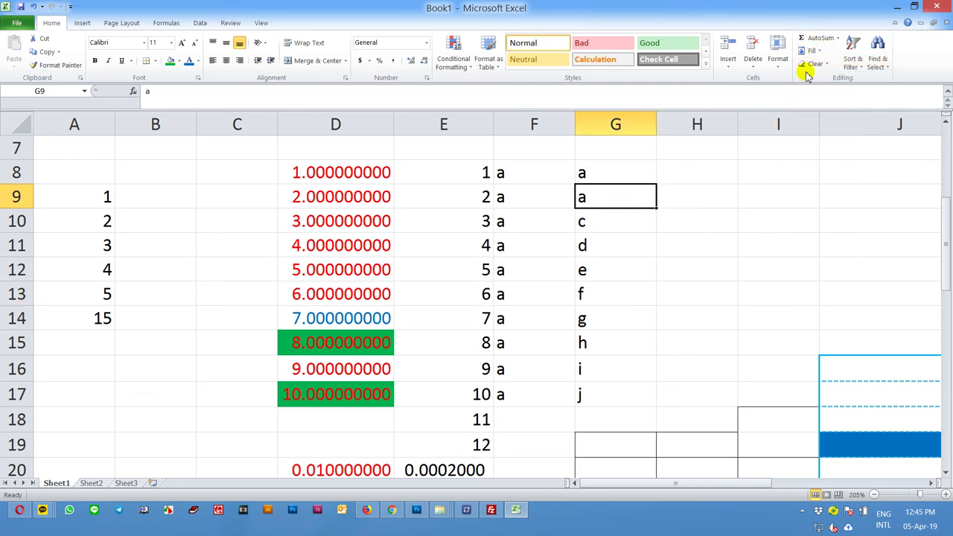
click(810, 51)
click(812, 79)
click(810, 50)
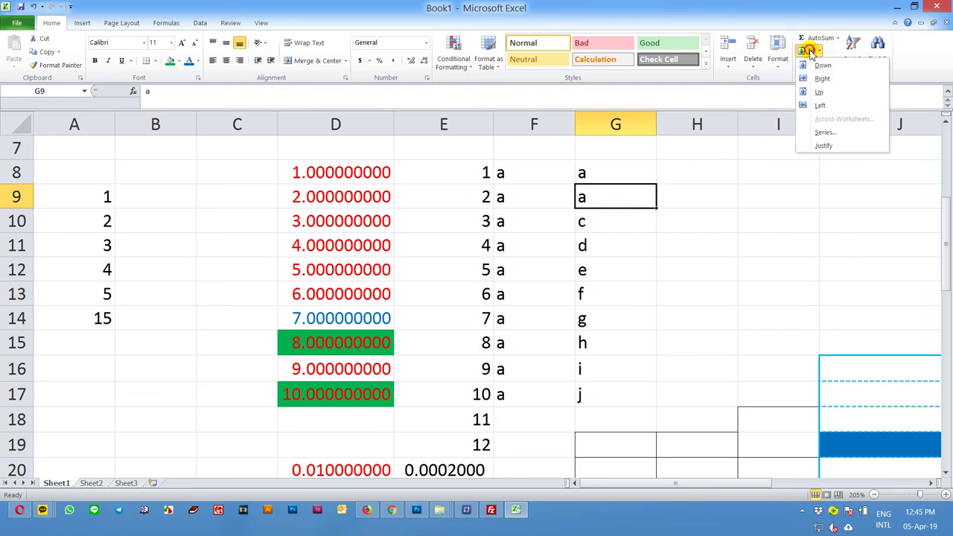
click(494, 200)
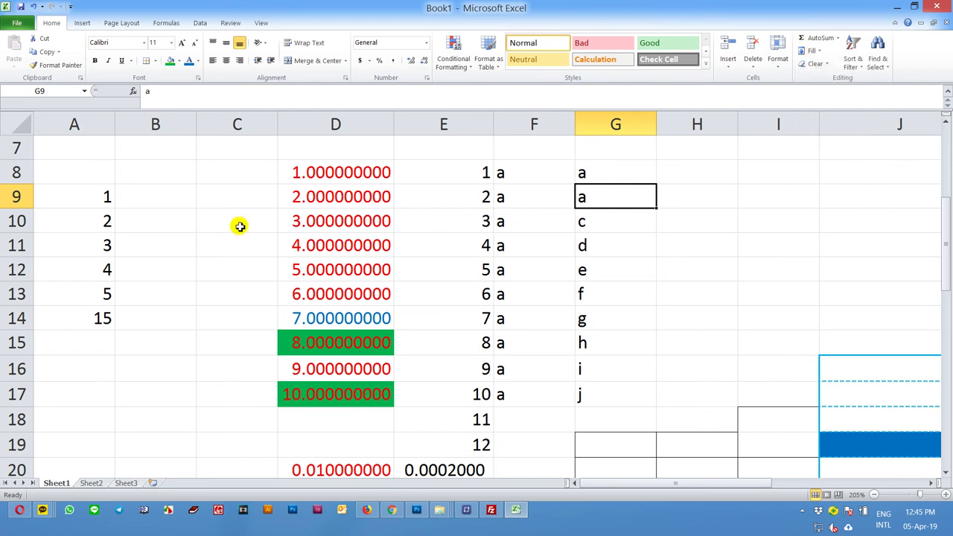
- Try Fill Up and Fill Down on A11, cancelling an accidental SUM formula
click(86, 240)
click(819, 64)
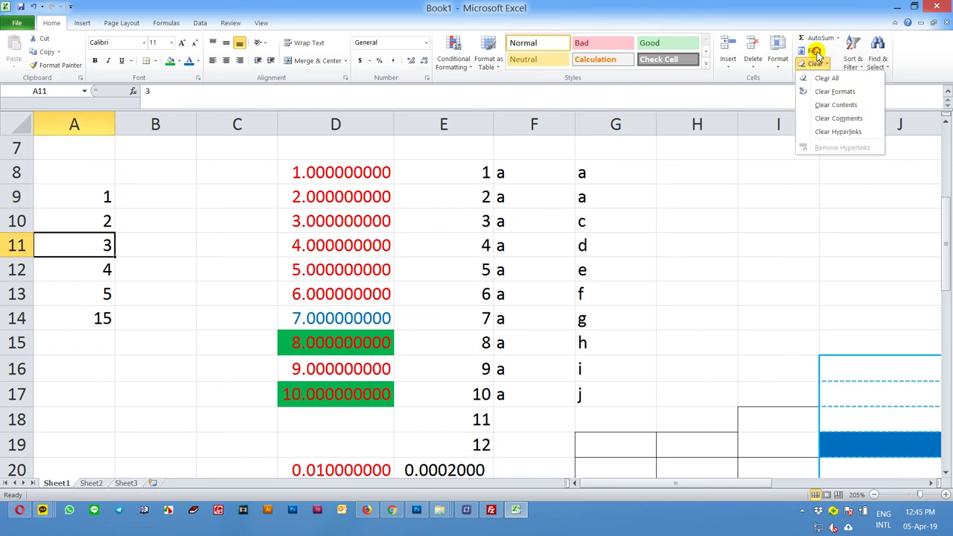
click(811, 50)
click(819, 95)
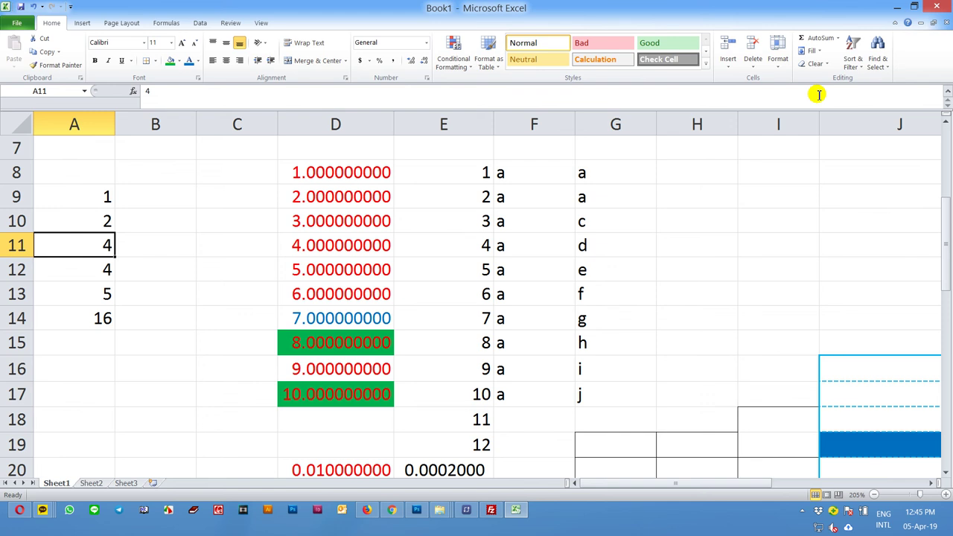
click(810, 51)
click(824, 66)
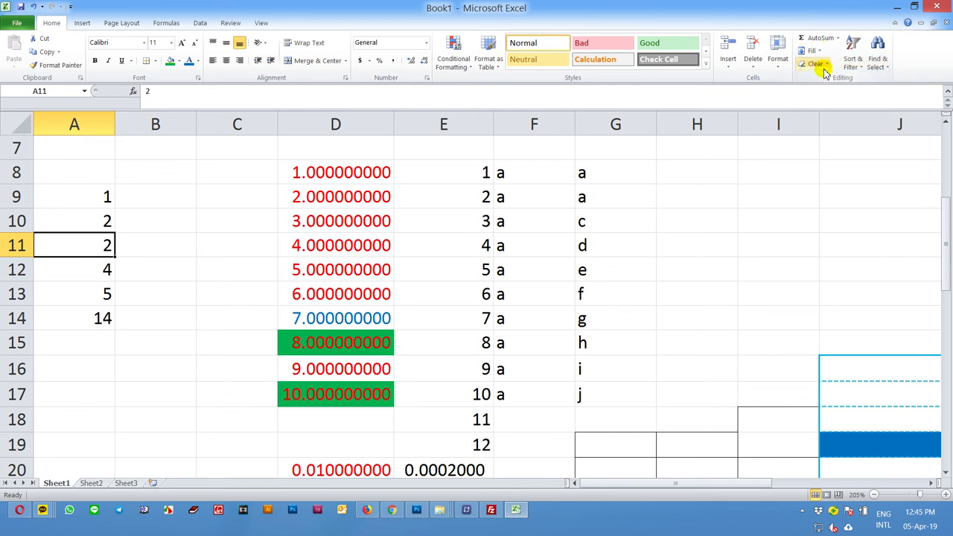
click(811, 50)
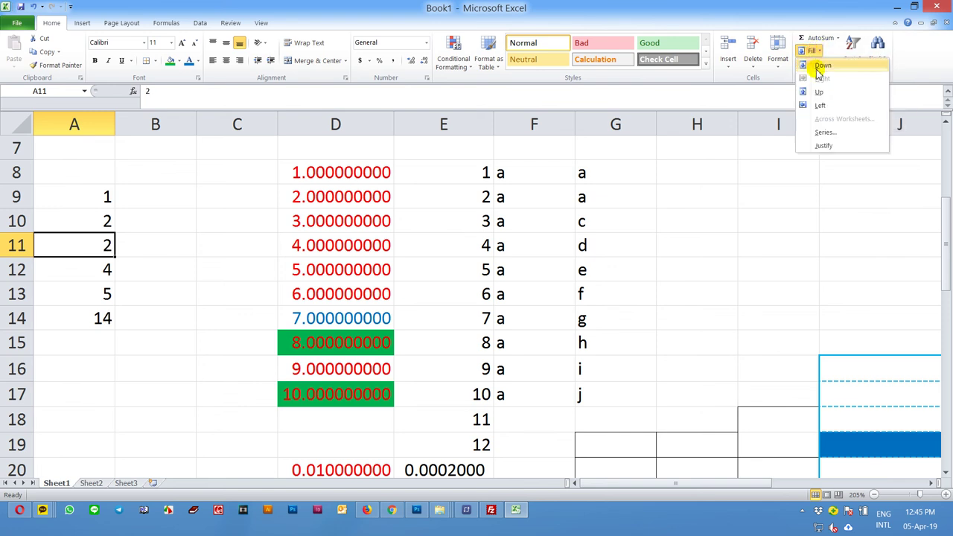
click(822, 67)
click(820, 38)
key(Delete)
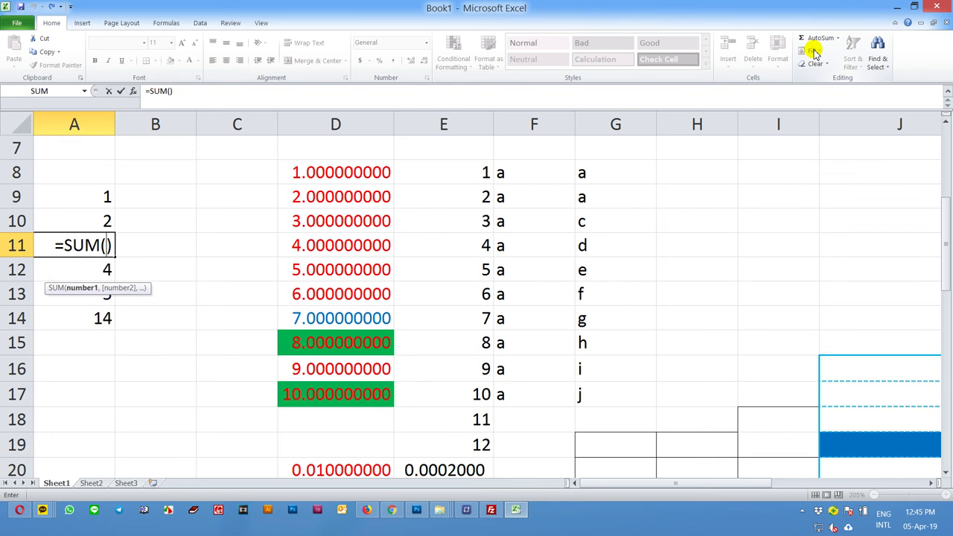
key(Escape)
click(812, 50)
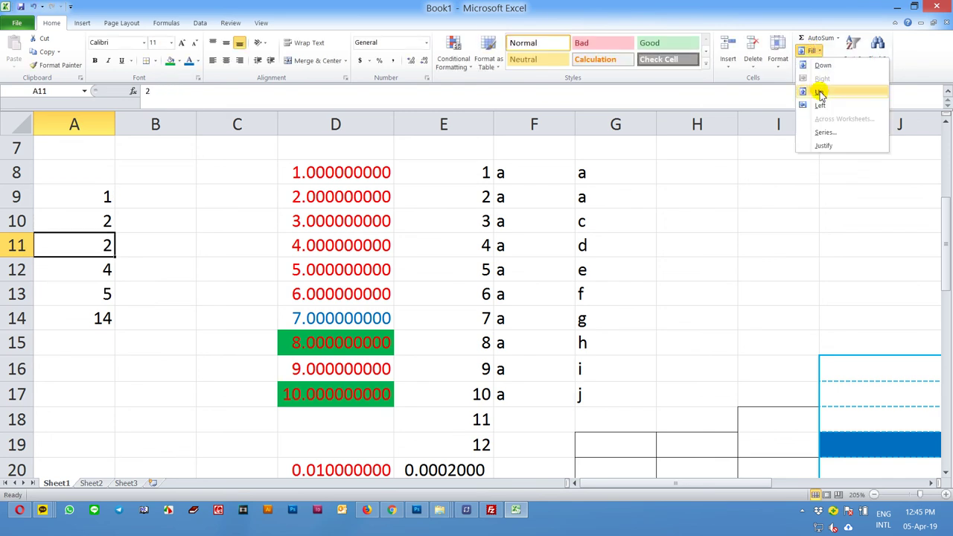
click(820, 93)
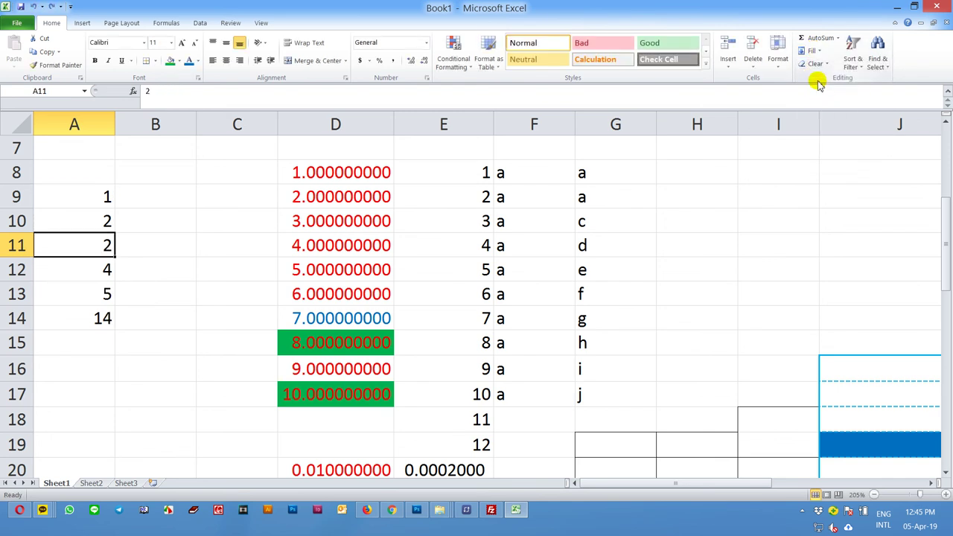
click(811, 52)
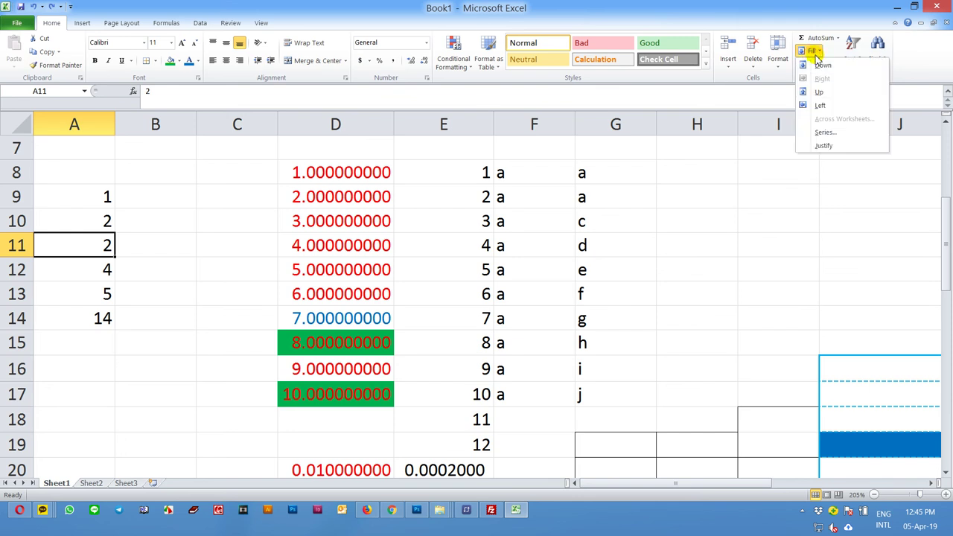
click(819, 102)
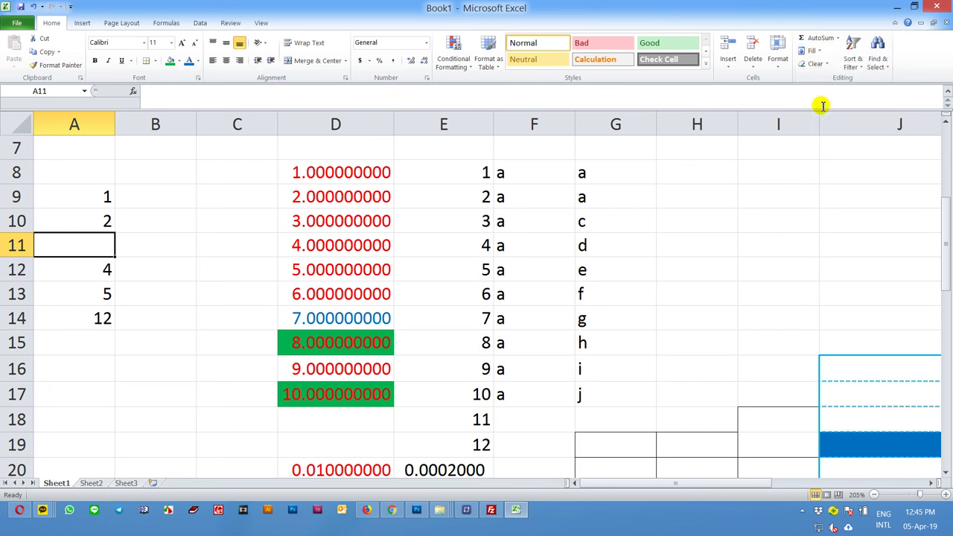
- Change A12 to 8 and fill it up into A11, raising the A14 total to 24
click(108, 270)
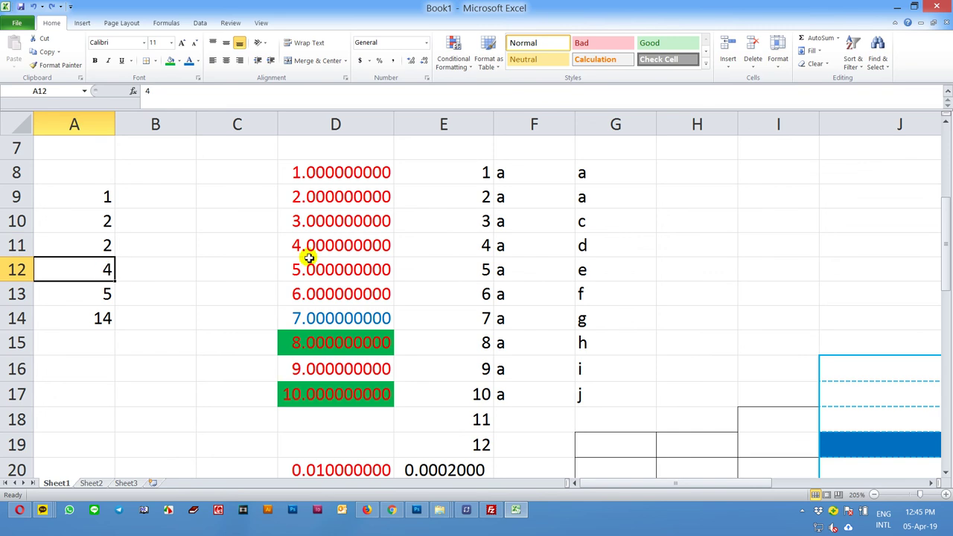
text(8)
click(199, 333)
click(112, 242)
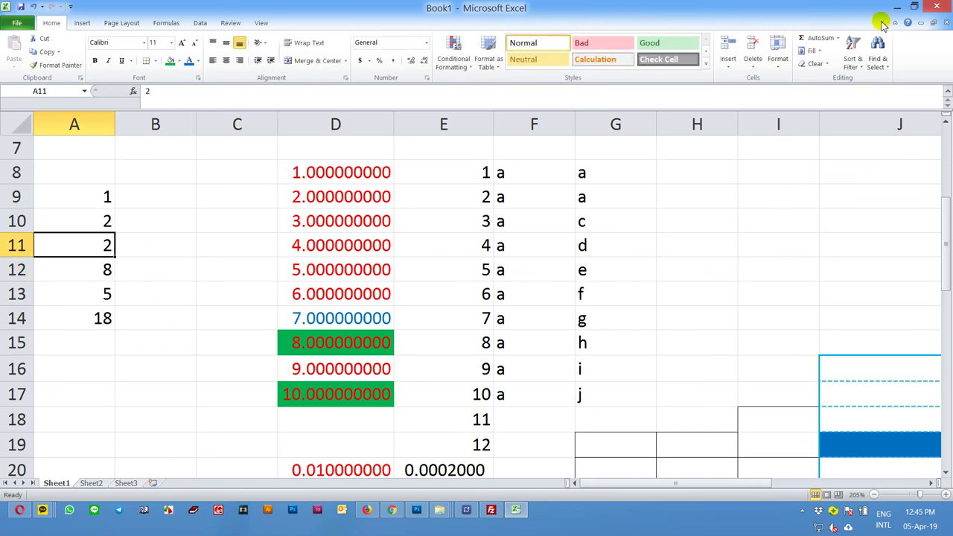
click(810, 50)
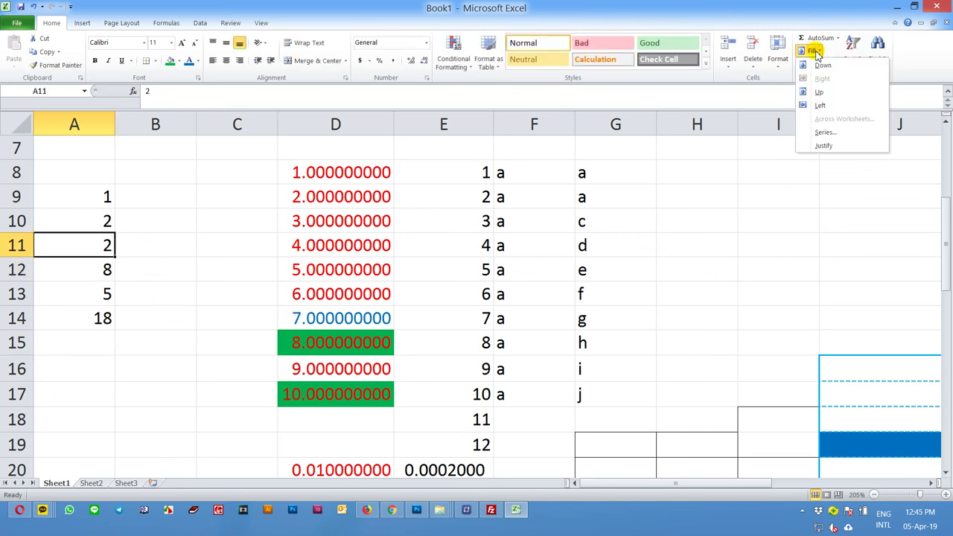
click(819, 92)
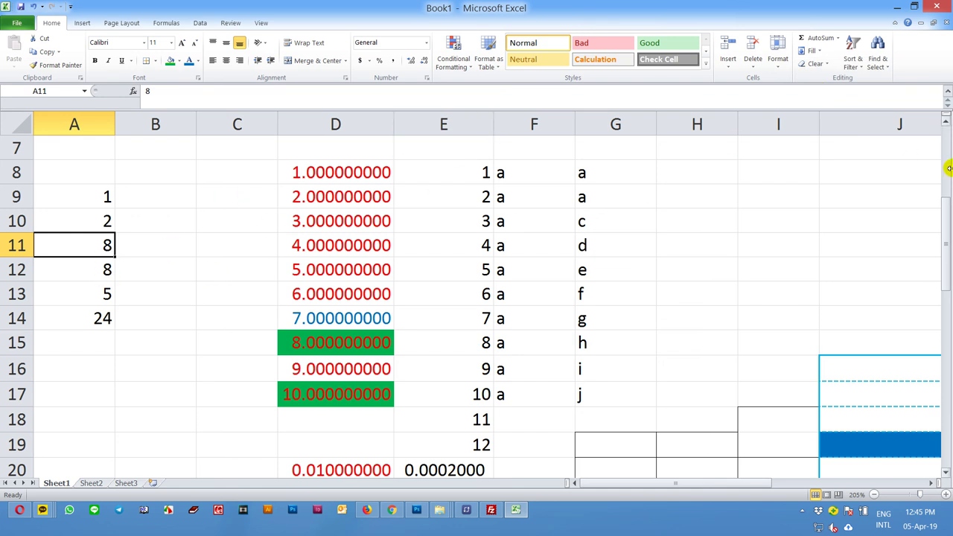
click(834, 186)
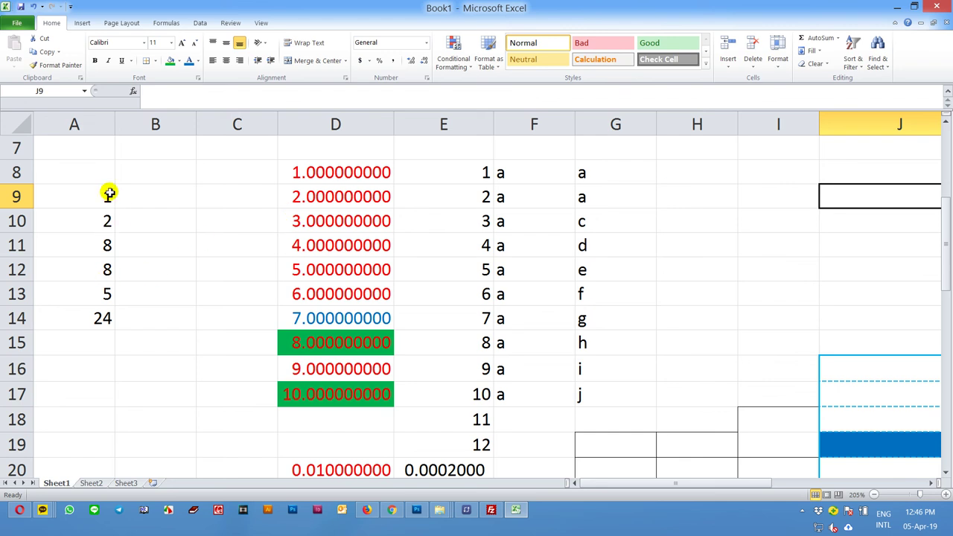
- Sort A9:A14 largest to smallest, then clear the value left in A9
mouse_move(108, 194)
mouse_down()
mouse_move(104, 307)
mouse_move(87, 197)
mouse_up()
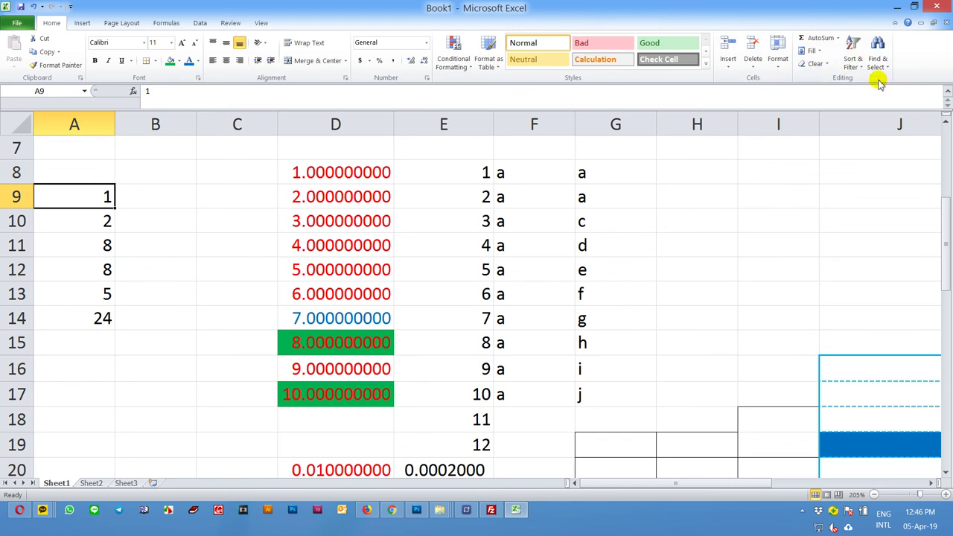
click(853, 56)
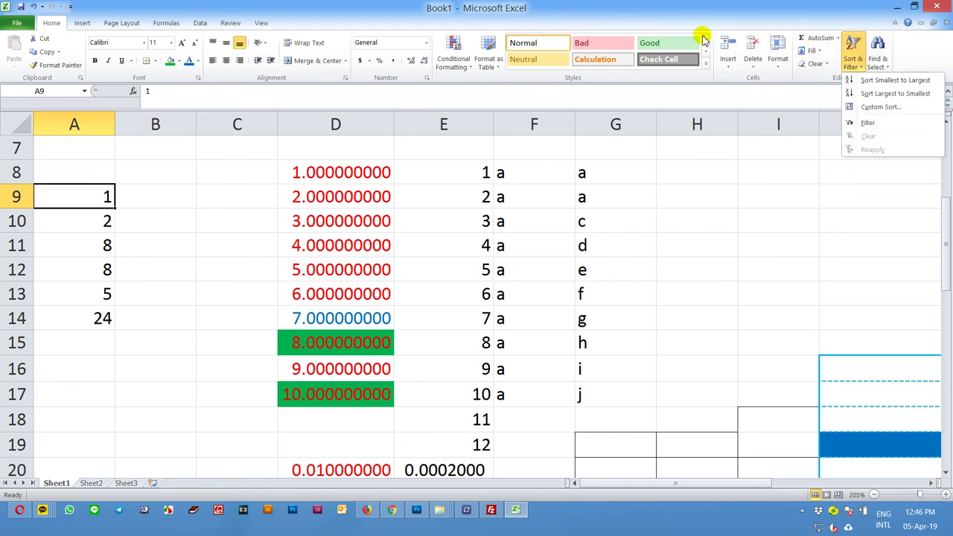
click(897, 94)
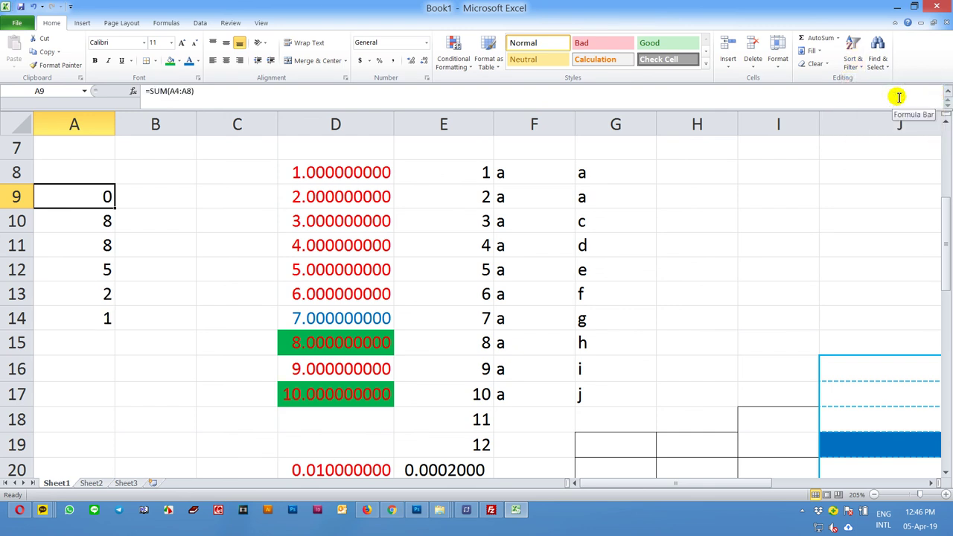
scroll(153, 253, up, 2)
scroll(153, 253, down, 3)
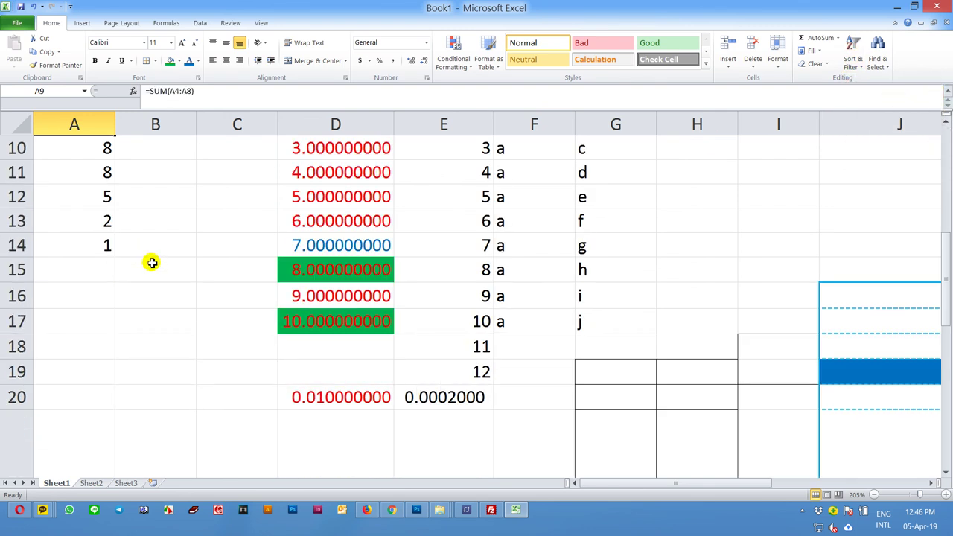
scroll(158, 256, up, 1)
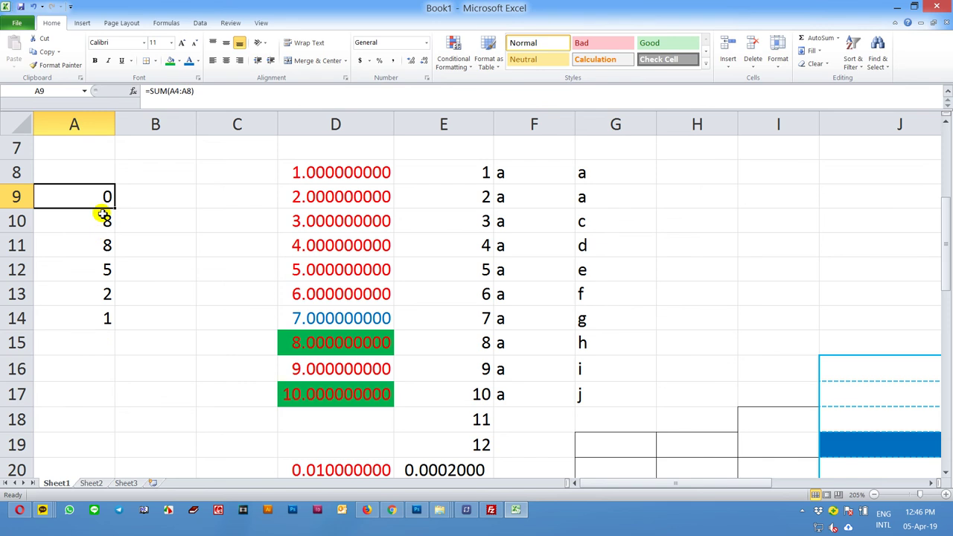
key(BackSpace)
- Enter 33, 444, 6, 8 and 99 into A15 through A19
click(104, 351)
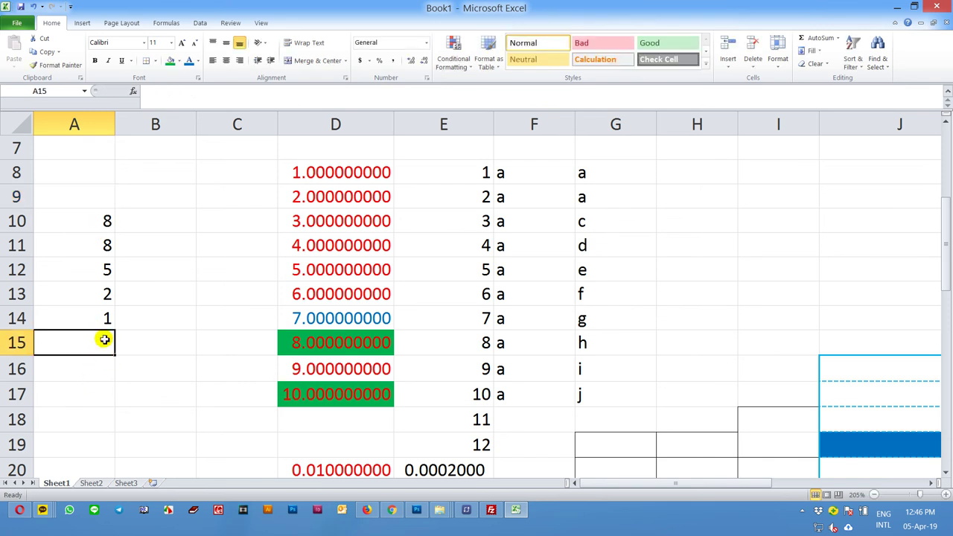
text(33)
click(106, 377)
text(444)
click(123, 394)
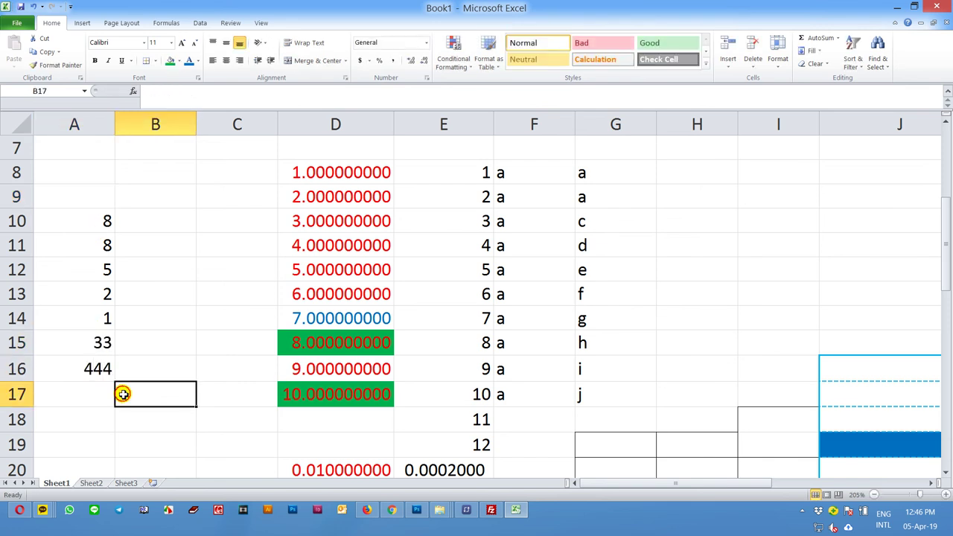
click(96, 374)
click(90, 393)
text(6)
click(98, 368)
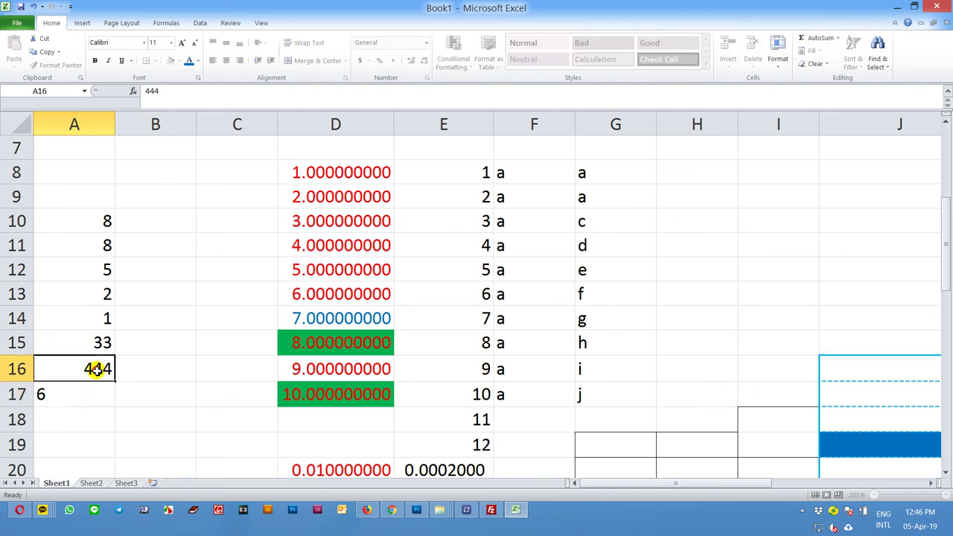
click(97, 415)
text(8)
click(100, 446)
text(9)
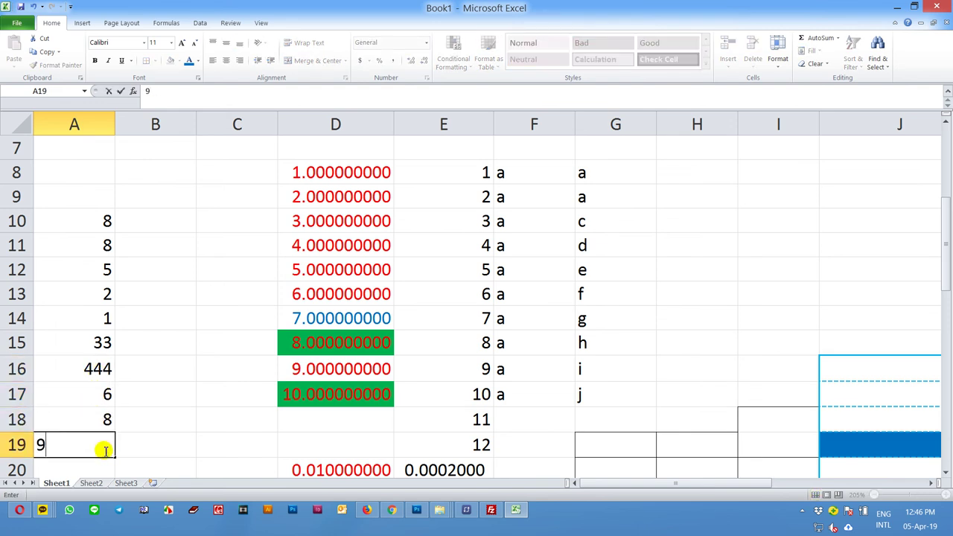
text(9)
click(175, 412)
click(104, 218)
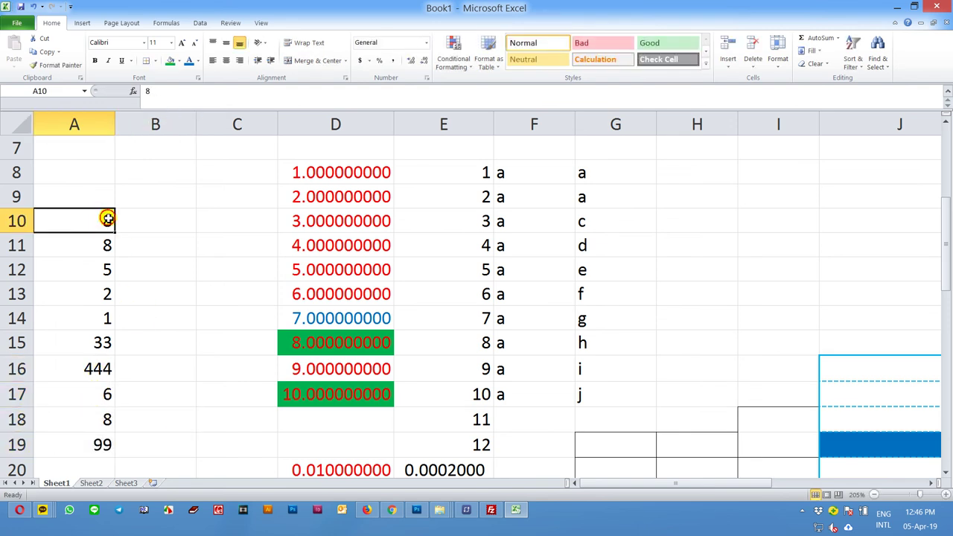
- Sort column A largest to smallest, then smallest to largest so it runs 1 to 444
click(849, 60)
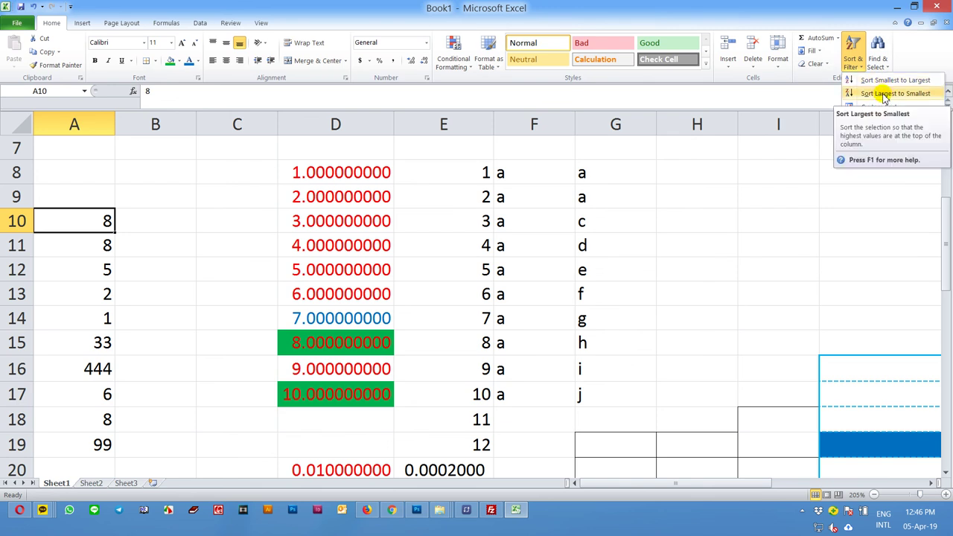
click(883, 94)
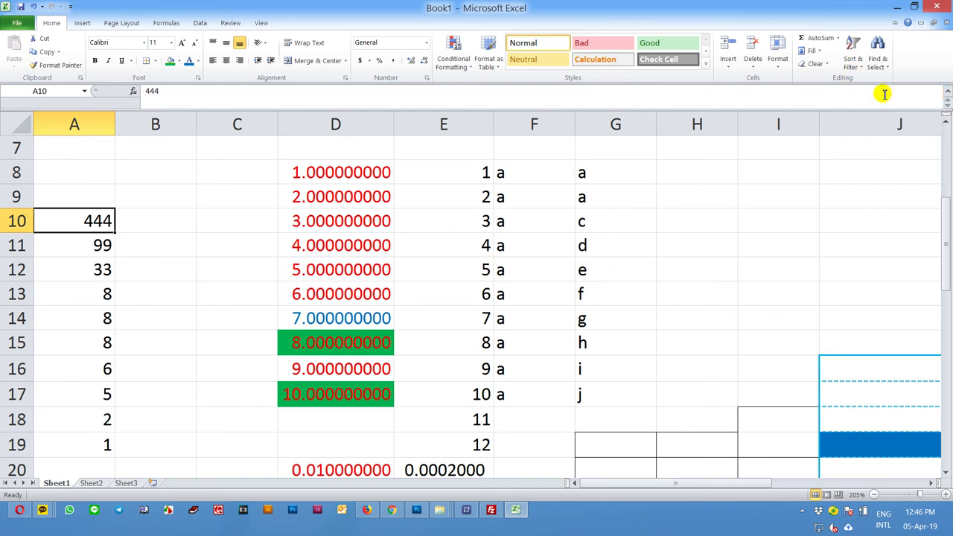
click(852, 54)
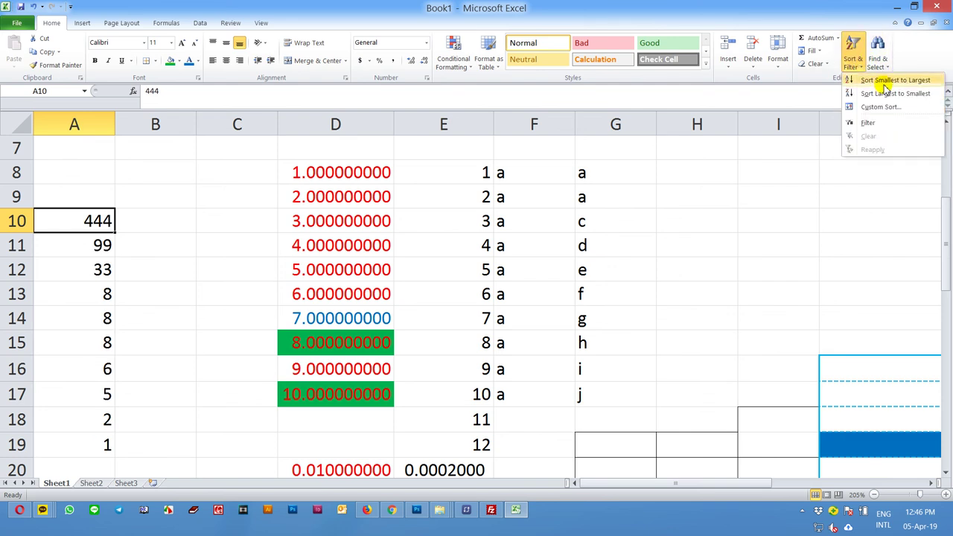
click(886, 82)
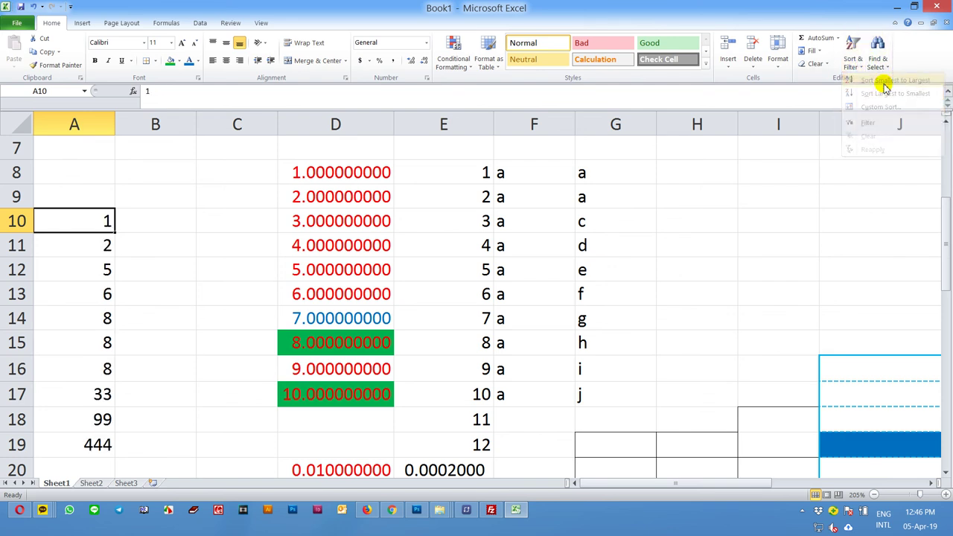
click(373, 164)
scroll(357, 352, down, 5)
- Sort column D largest to smallest, then back to ascending starting at 0.010000000
scroll(358, 351, up, 7)
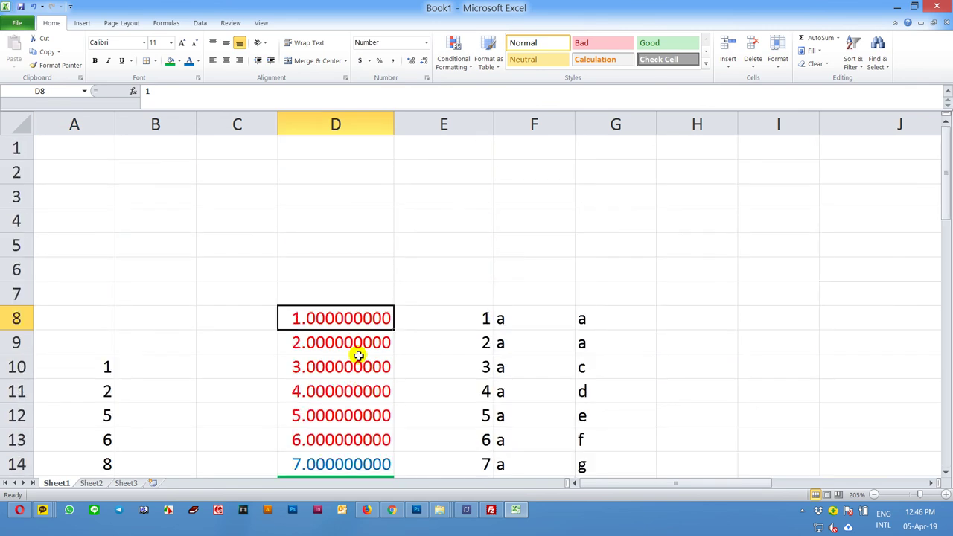
click(852, 56)
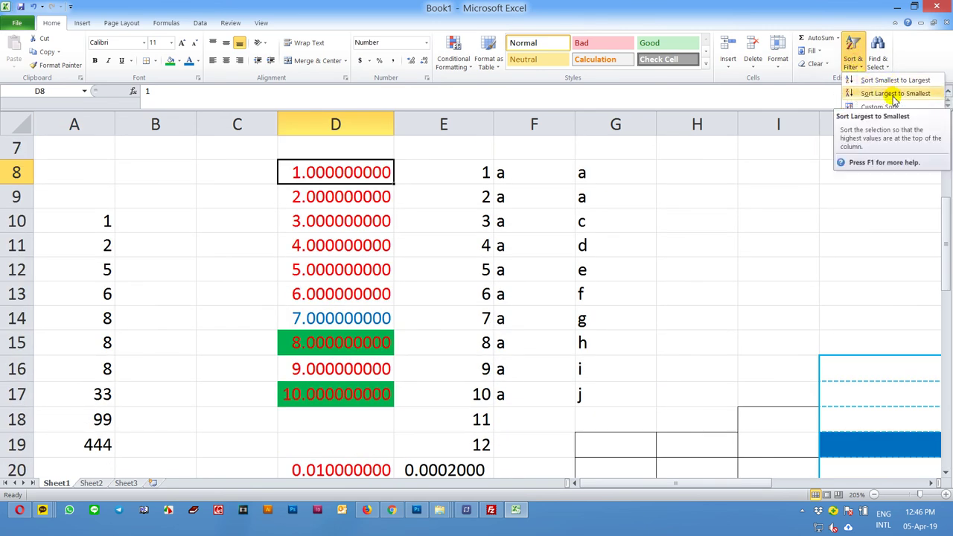
click(894, 95)
scroll(372, 209, down, 6)
scroll(372, 209, up, 8)
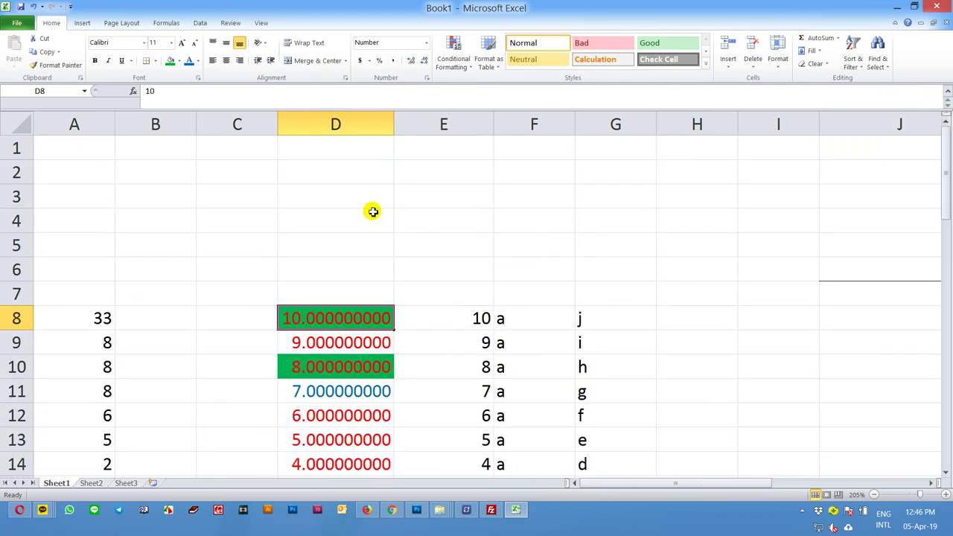
scroll(373, 212, down, 3)
scroll(373, 212, up, 2)
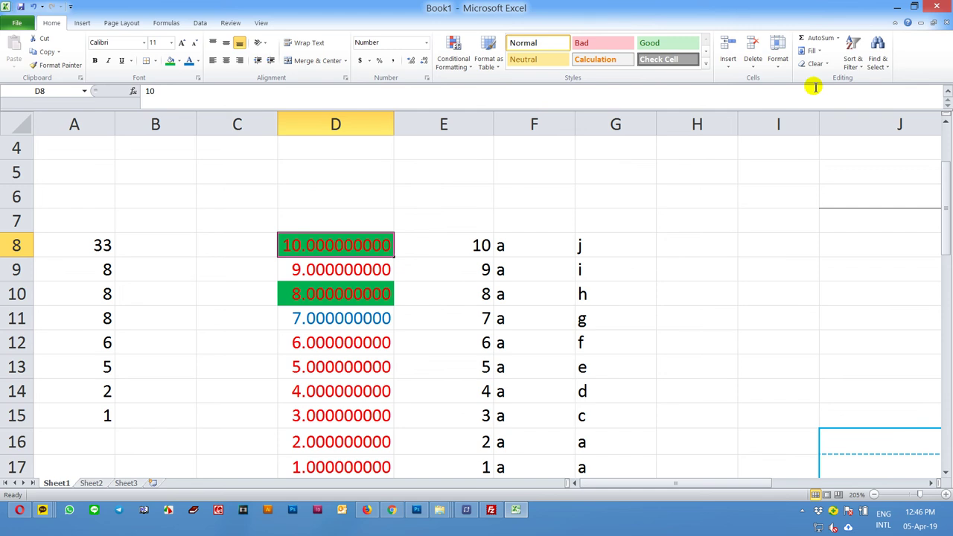
click(857, 68)
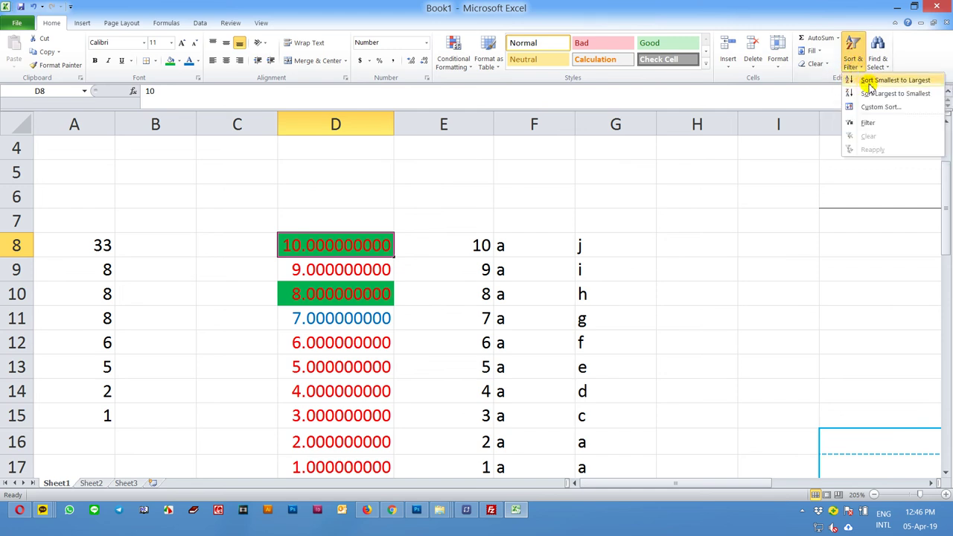
click(869, 81)
scroll(240, 214, down, 3)
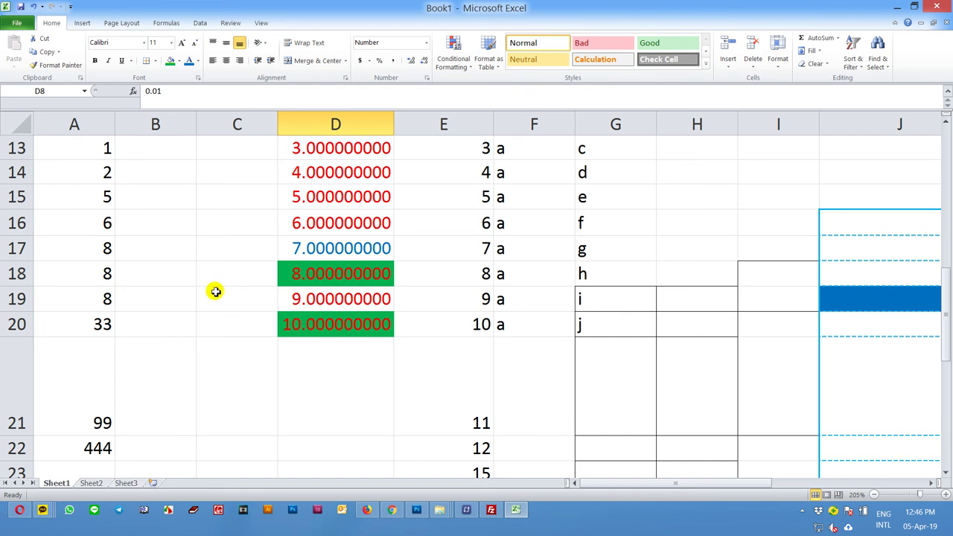
scroll(370, 286, up, 2)
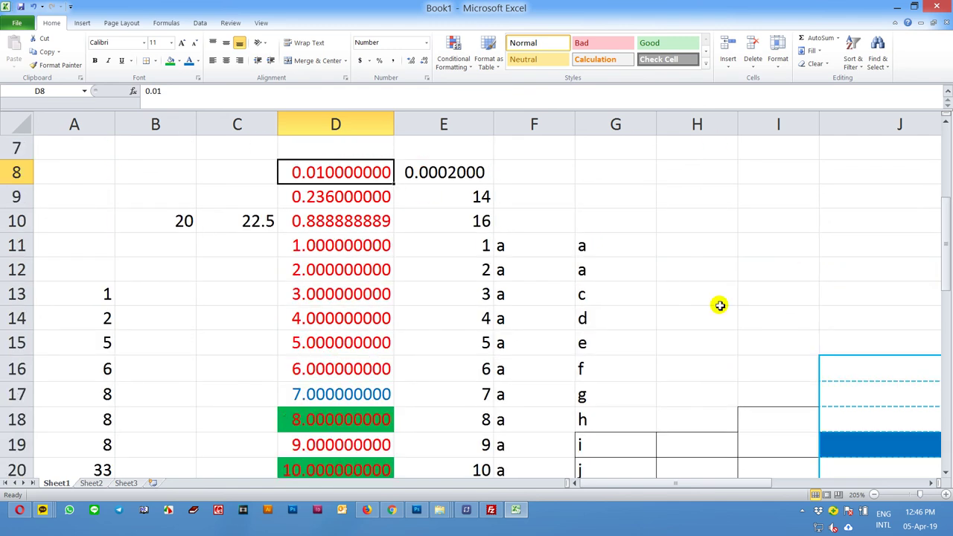
scroll(587, 264, down, 1)
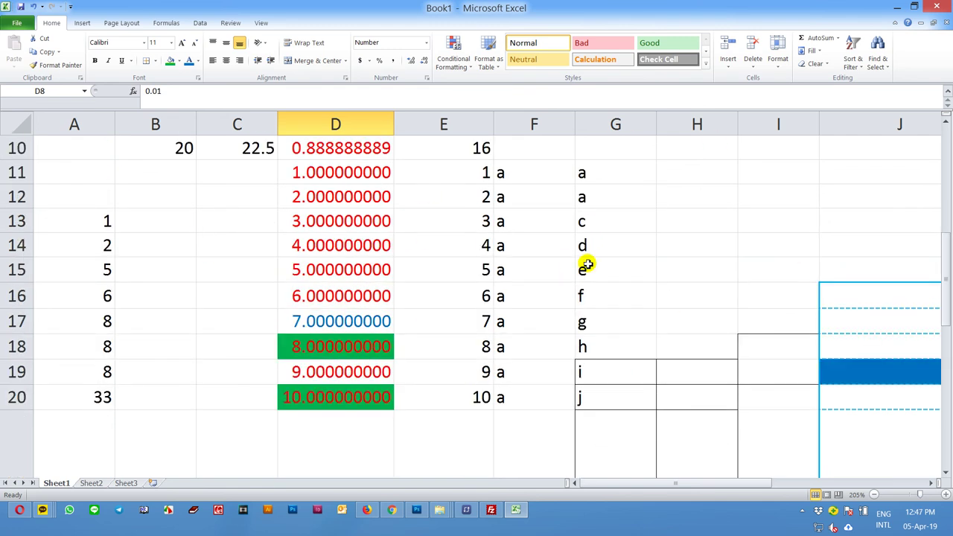
scroll(586, 265, up, 1)
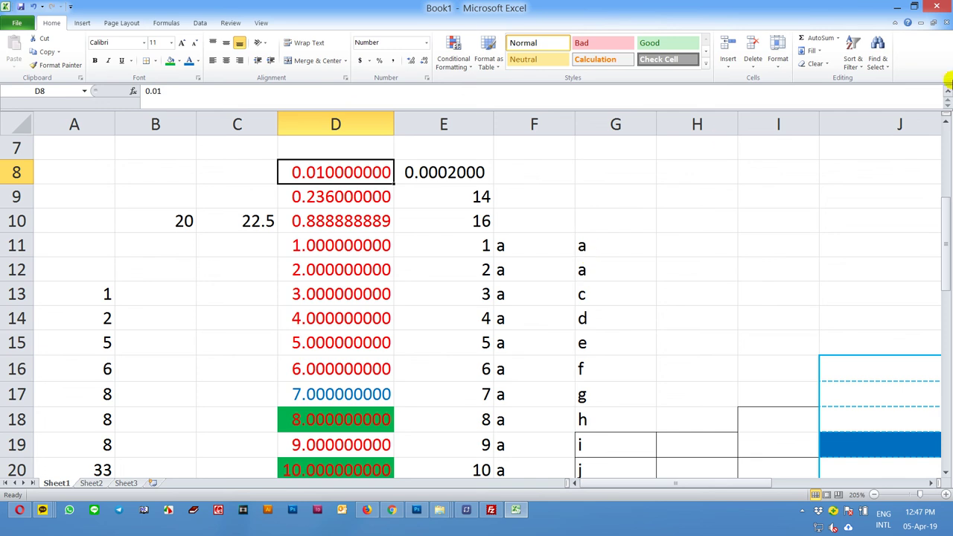
click(82, 22)
click(119, 22)
click(166, 22)
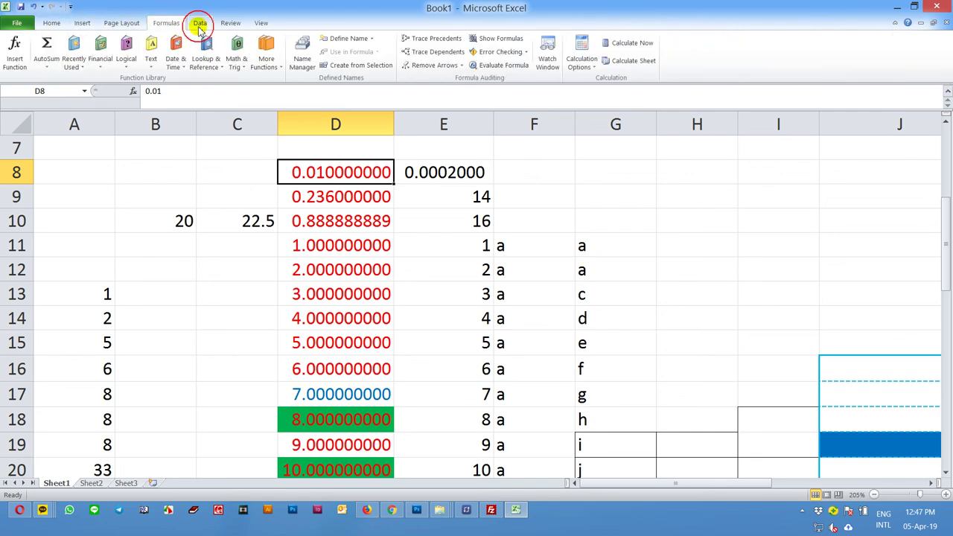
click(200, 22)
click(230, 23)
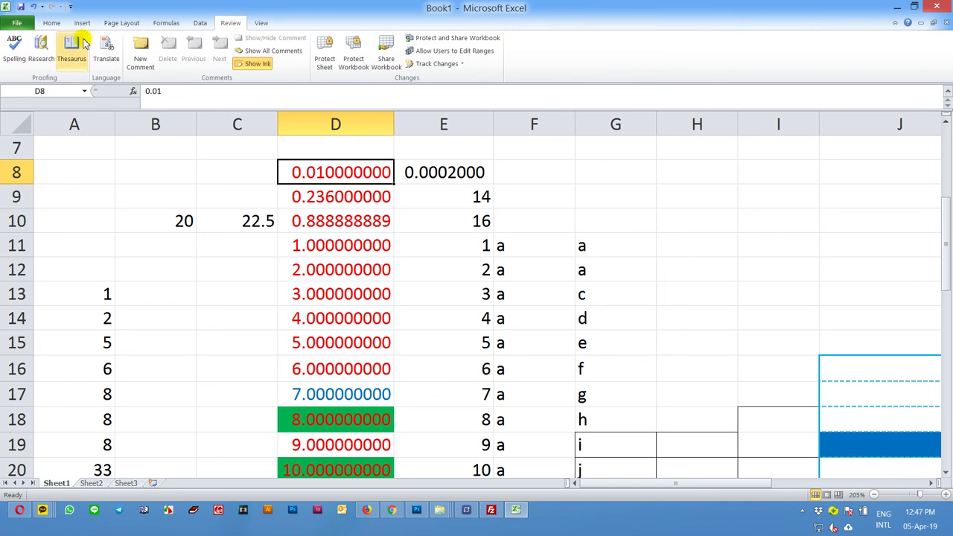
click(51, 22)
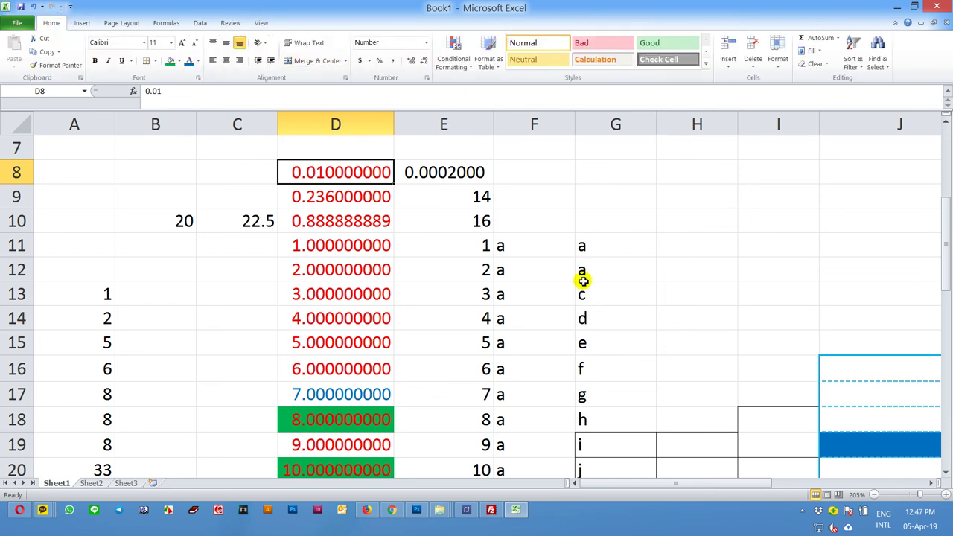
click(679, 279)
scroll(684, 280, down, 1)
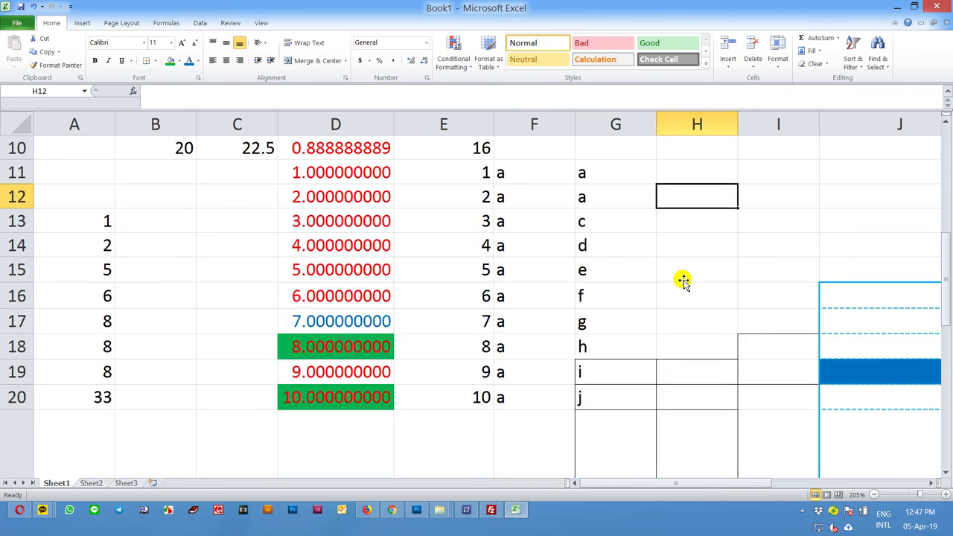
scroll(368, 378, up, 1)
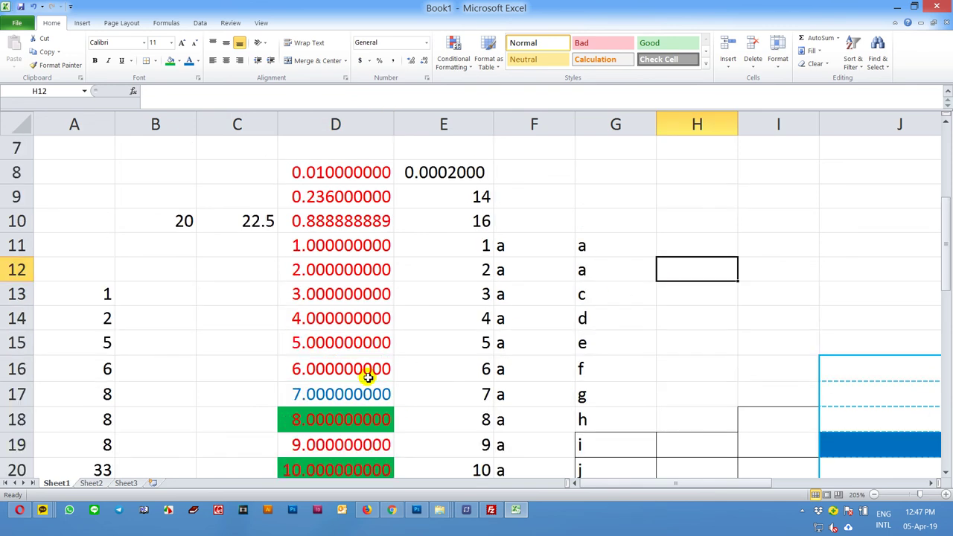
click(756, 428)
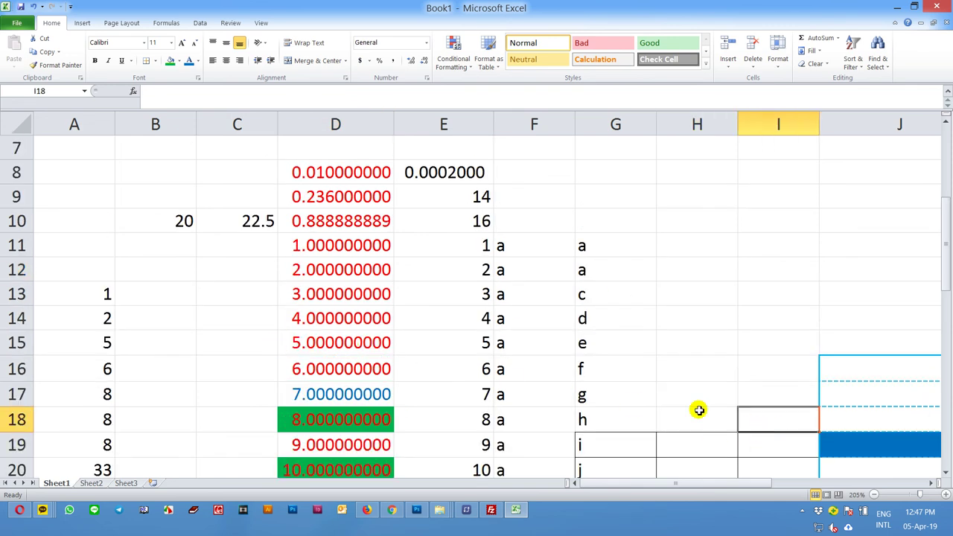
click(352, 286)
scroll(454, 268, down, 1)
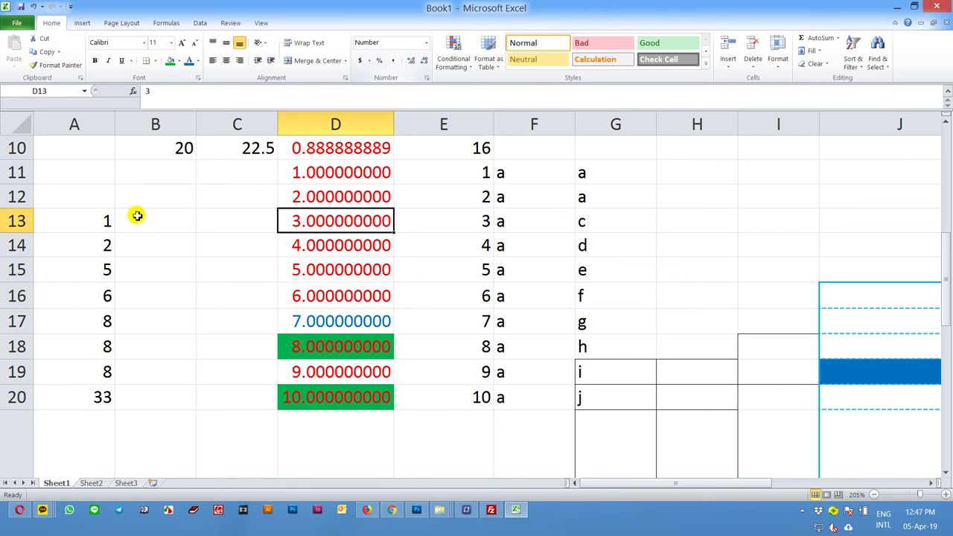
- Format A13, A14 and A15 as percentages so they show 100%, 200% and 500%
click(106, 222)
click(380, 62)
click(183, 260)
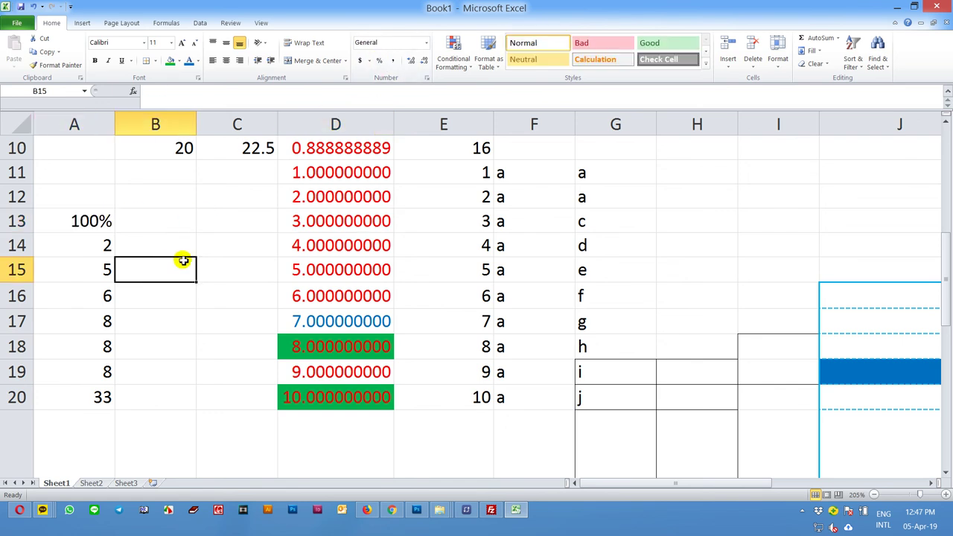
click(102, 245)
click(360, 60)
click(382, 61)
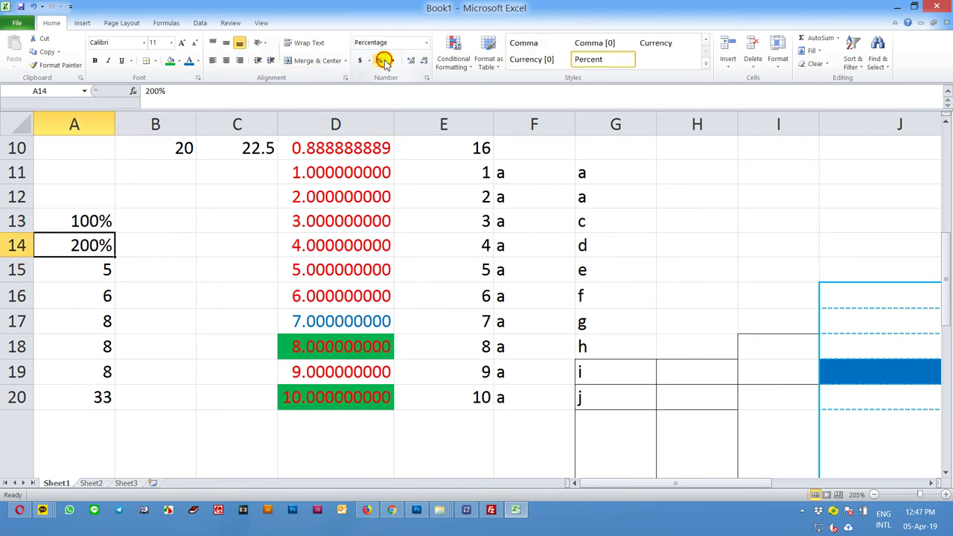
click(107, 273)
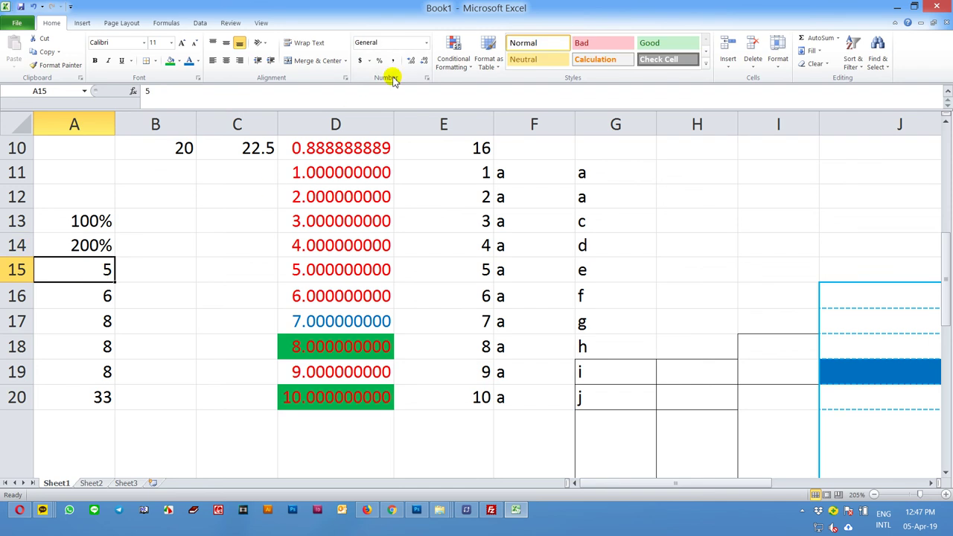
click(379, 60)
- Enter 5 in B15, format it as a percentage (500%), and adjust its decimal places
click(167, 270)
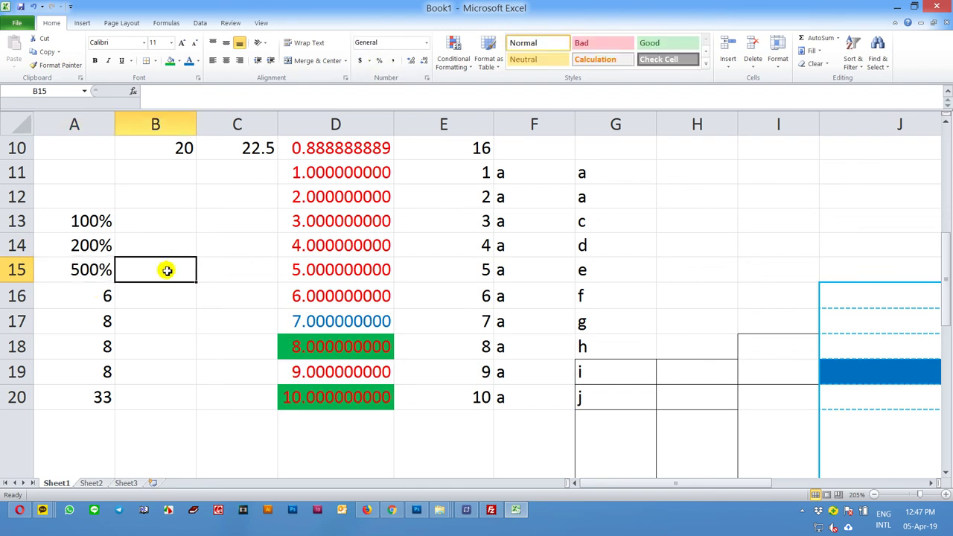
text(5)
key(Return)
click(168, 269)
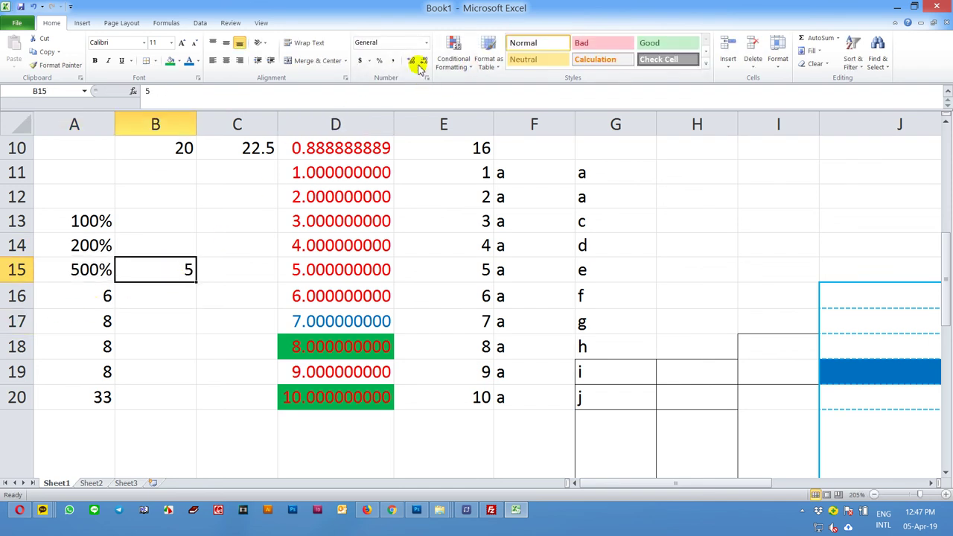
click(387, 62)
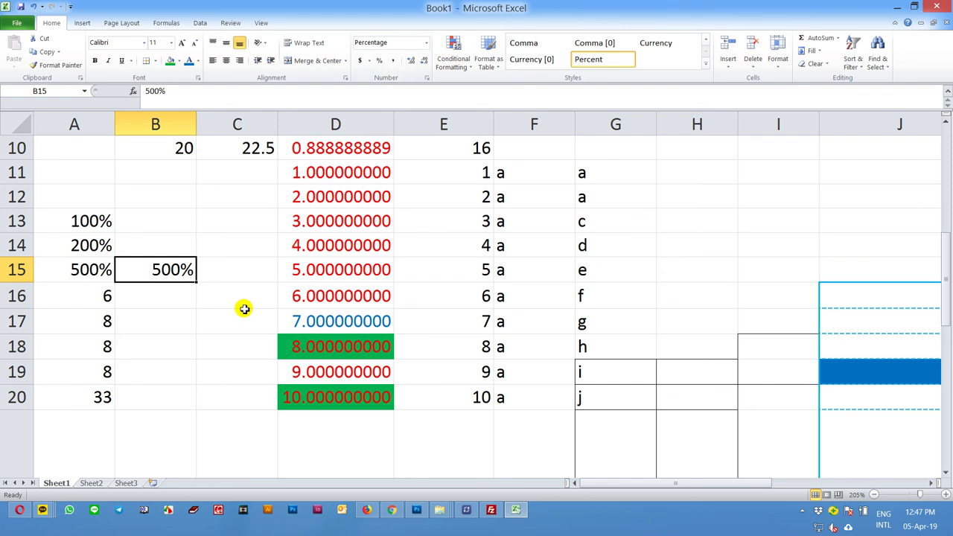
click(410, 61)
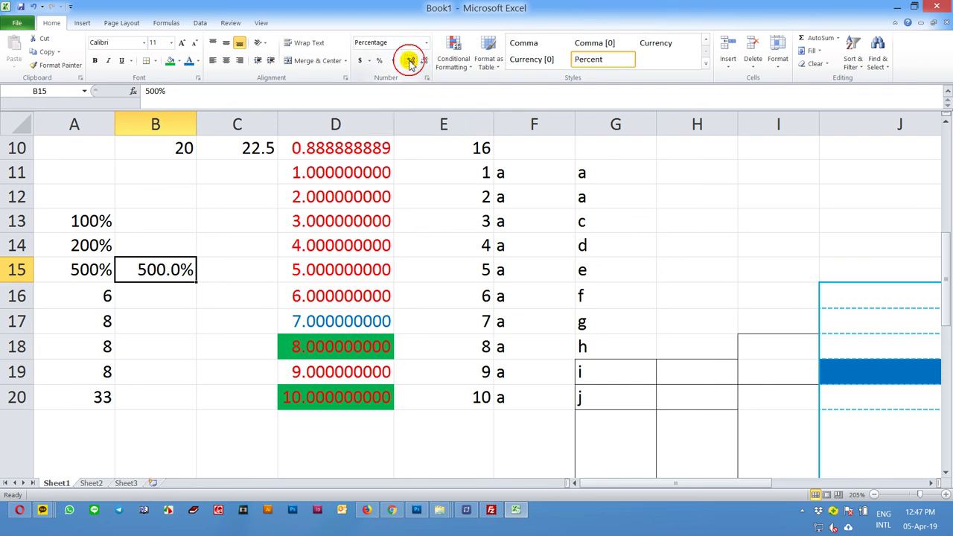
click(413, 61)
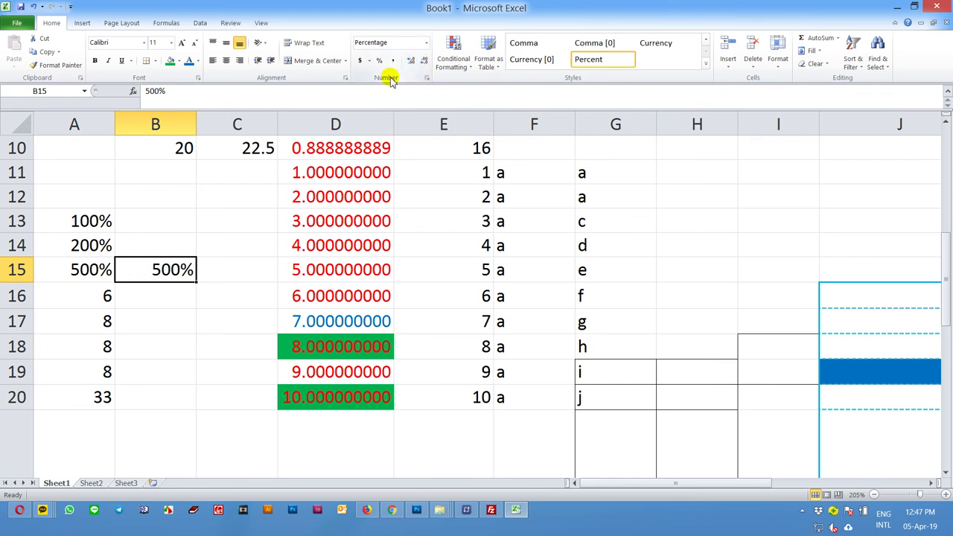
- Change B15 to the Number category in Format Cells so it shows plain 5
key(ctrl+1)
drag(308, 106, 531, 134)
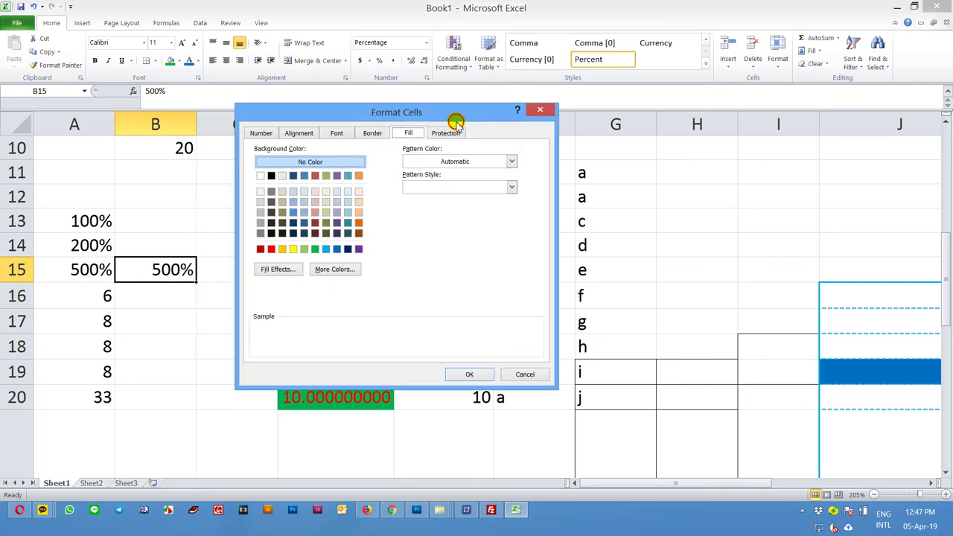
click(383, 152)
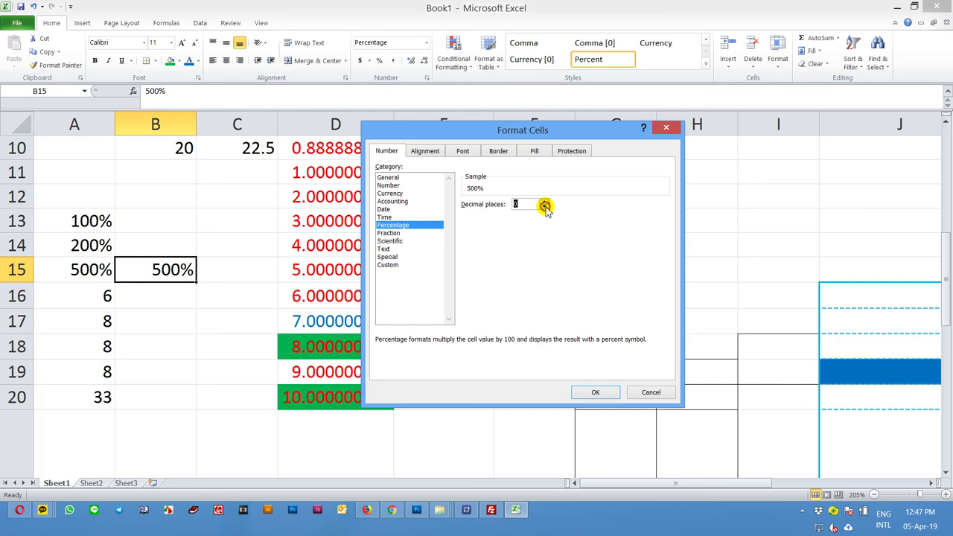
click(392, 186)
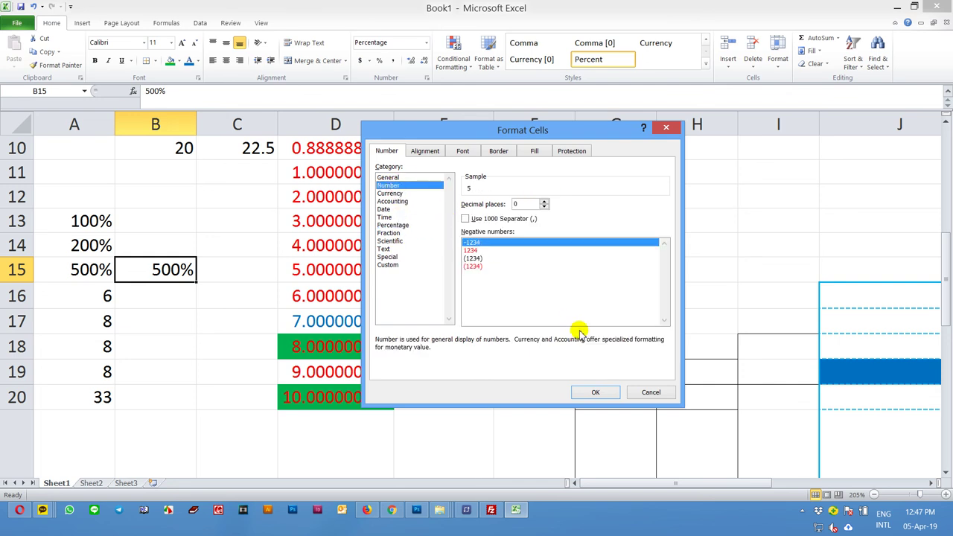
click(594, 392)
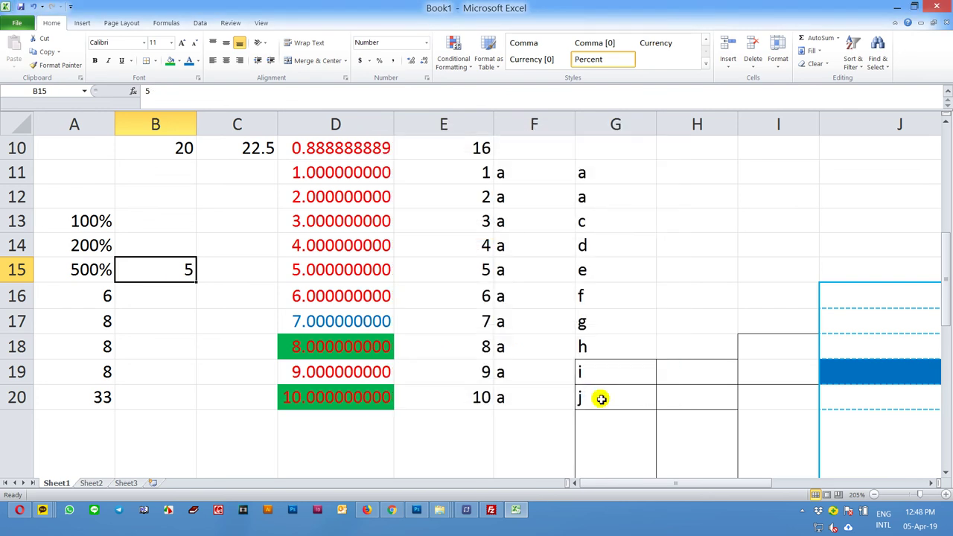
- Apply Percent Style to B15 again so it displays 500%
click(378, 61)
click(218, 510)
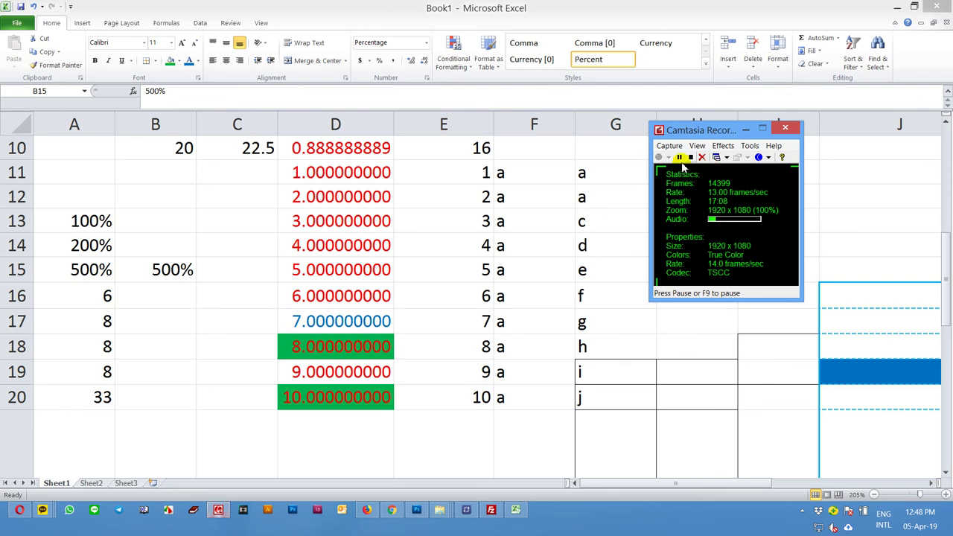
click(679, 157)
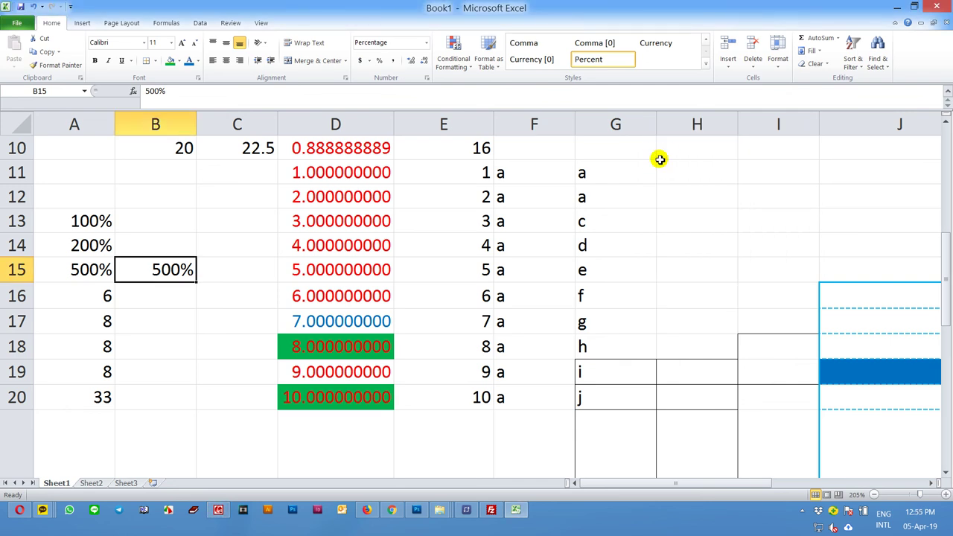